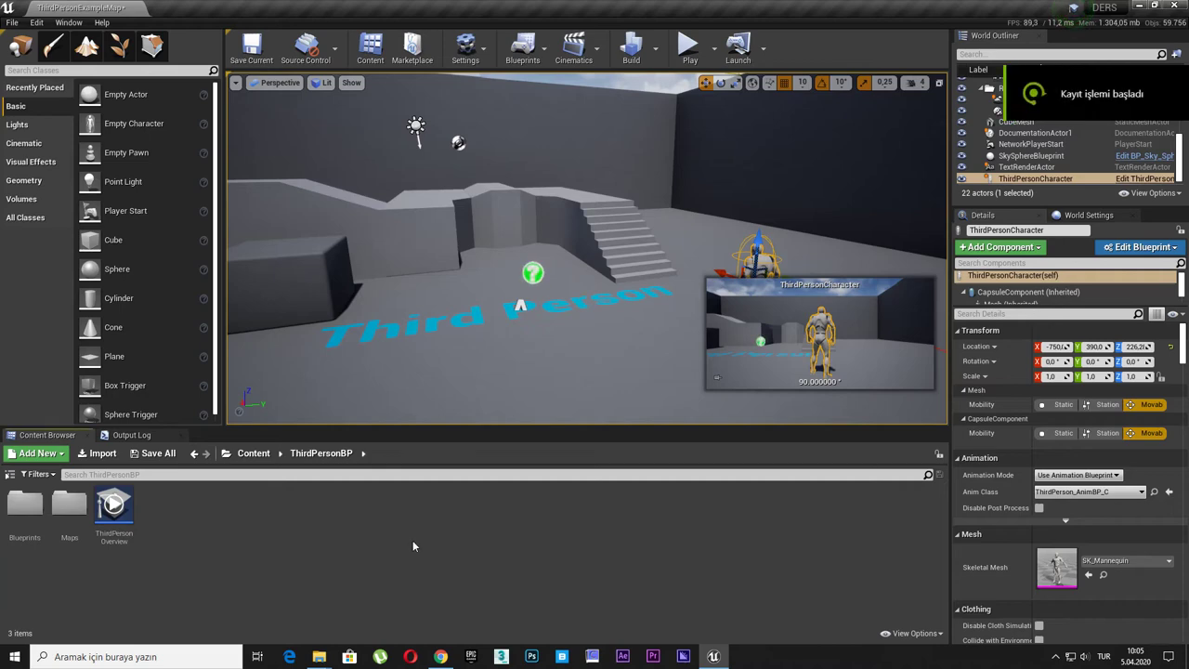
Step: Create a material asset called NewMaterial in ThirdPersonBP and open it in the Material Editor
right_click(353, 535)
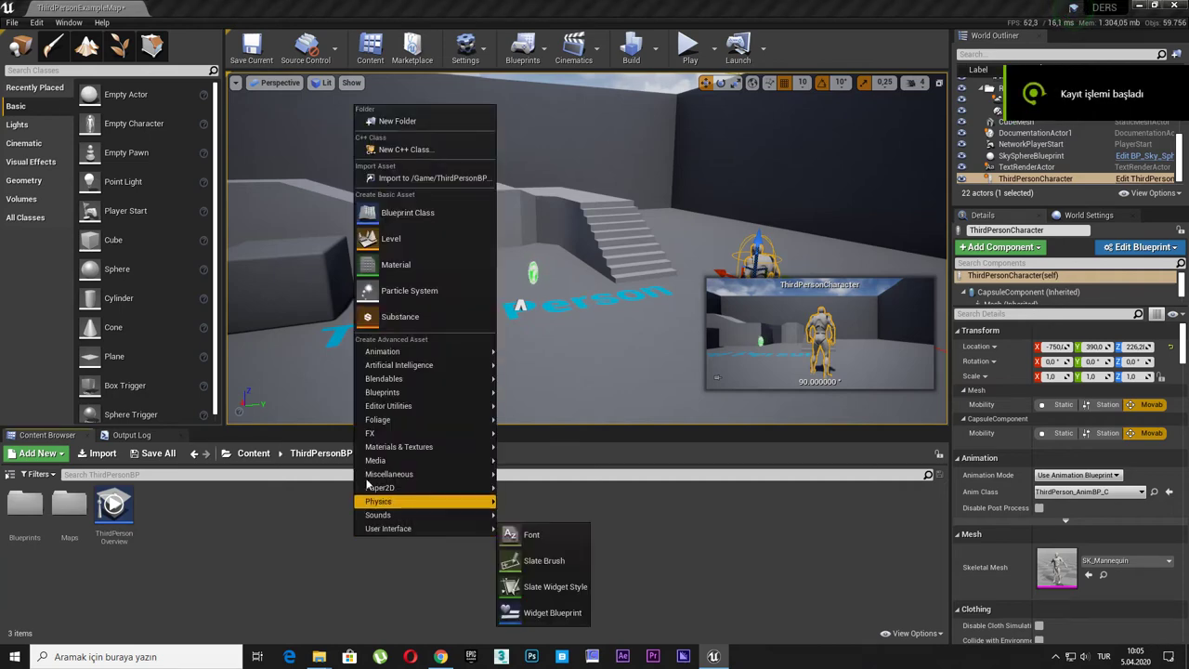
click(413, 269)
key(Return)
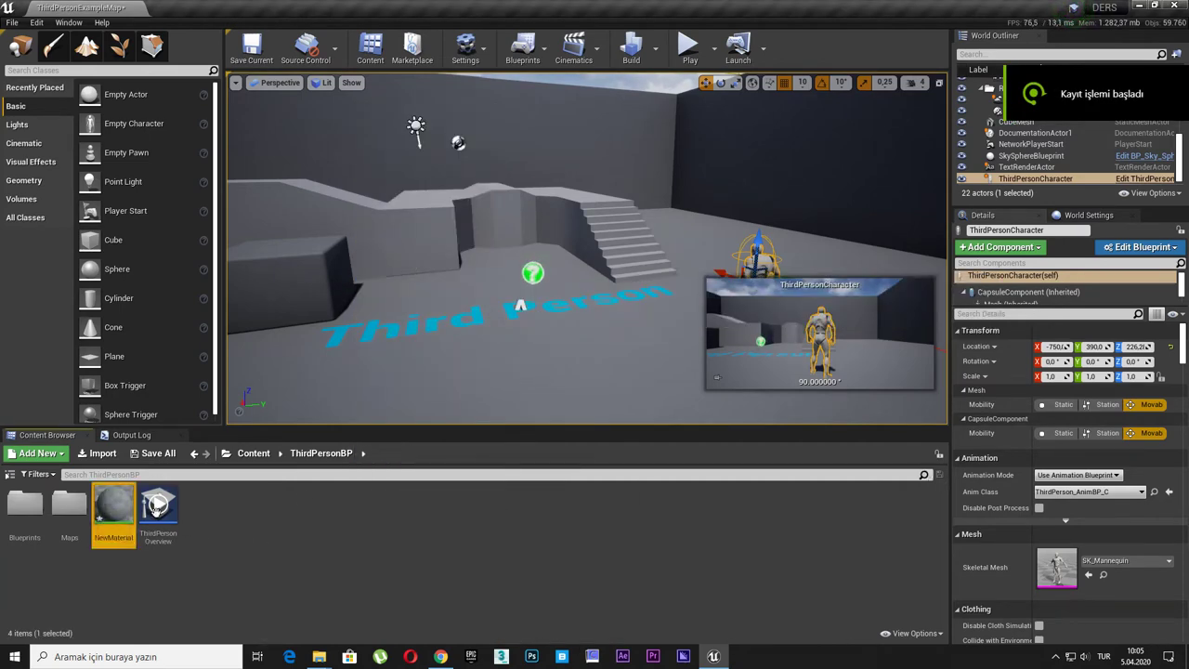
double_click(113, 509)
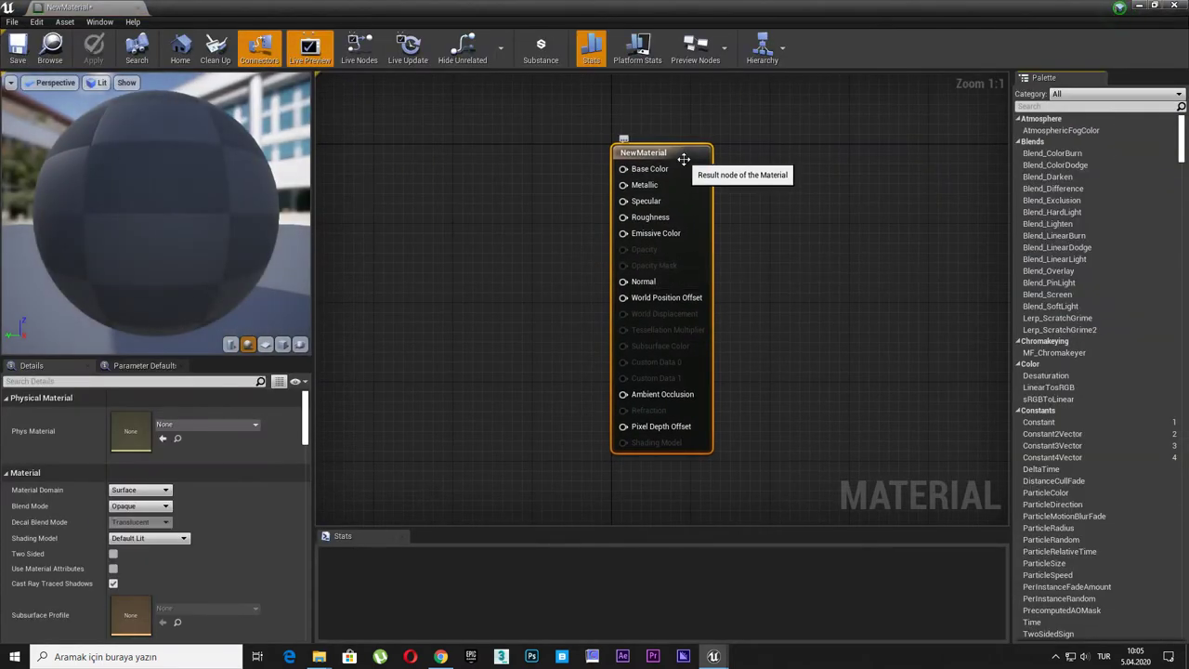
Step: Add a vector parameter node wired into NewMaterial's Base Color
drag(623, 168, 474, 252)
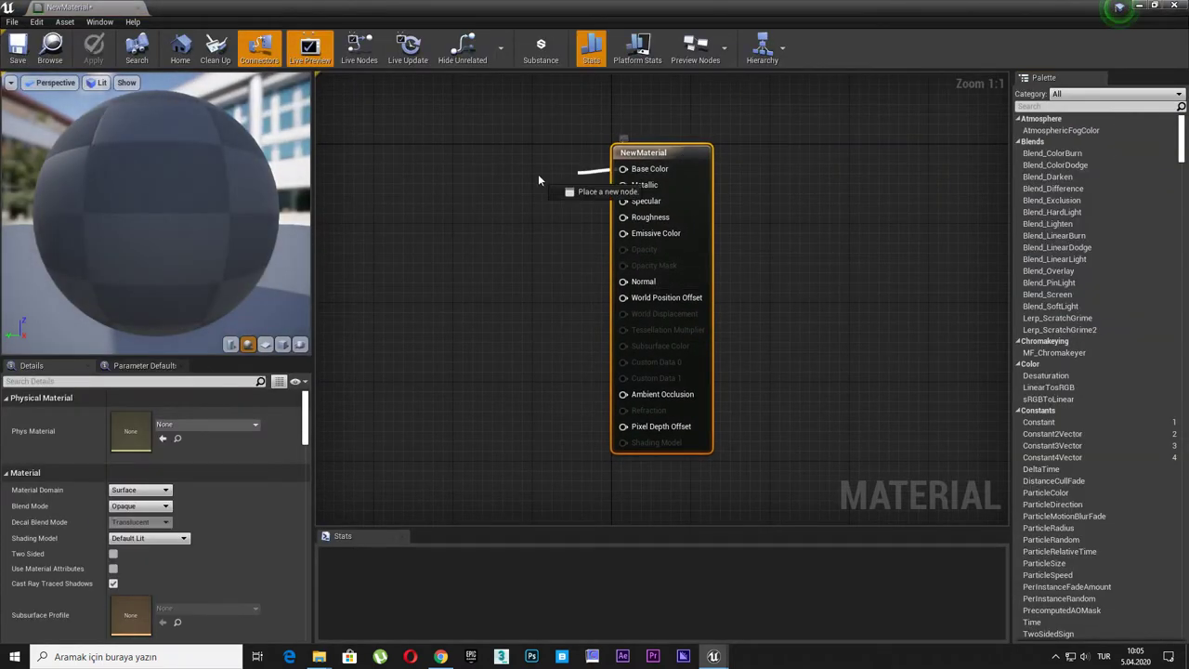
text(vec)
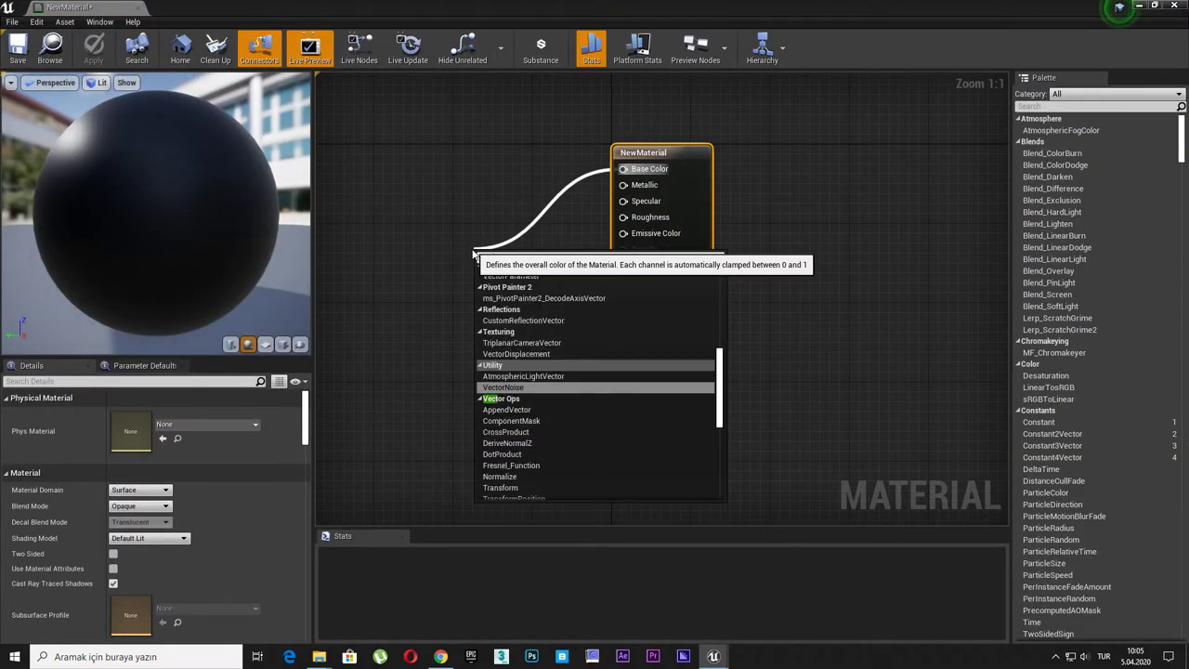
text(tor)
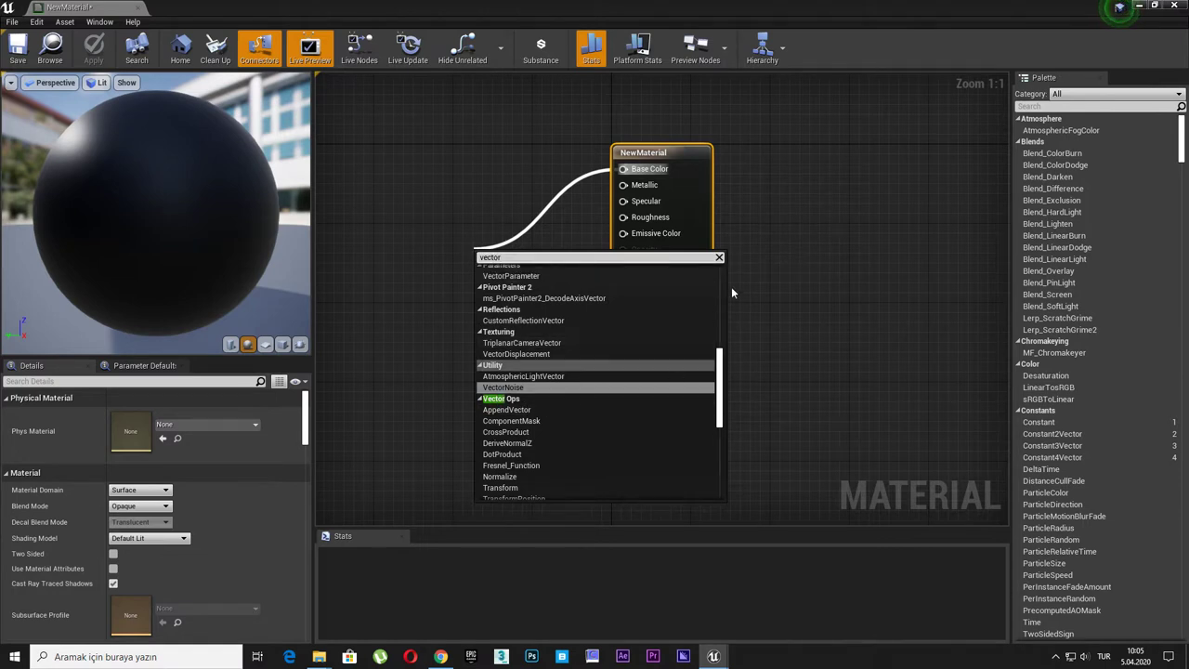
text( para)
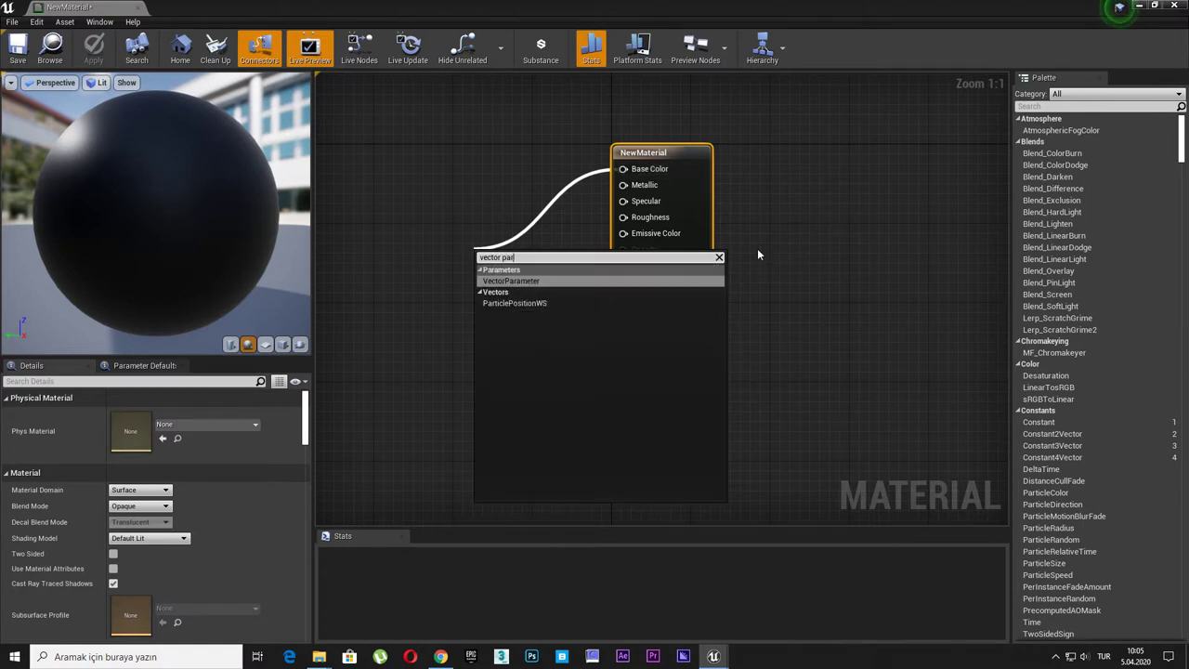
click(626, 282)
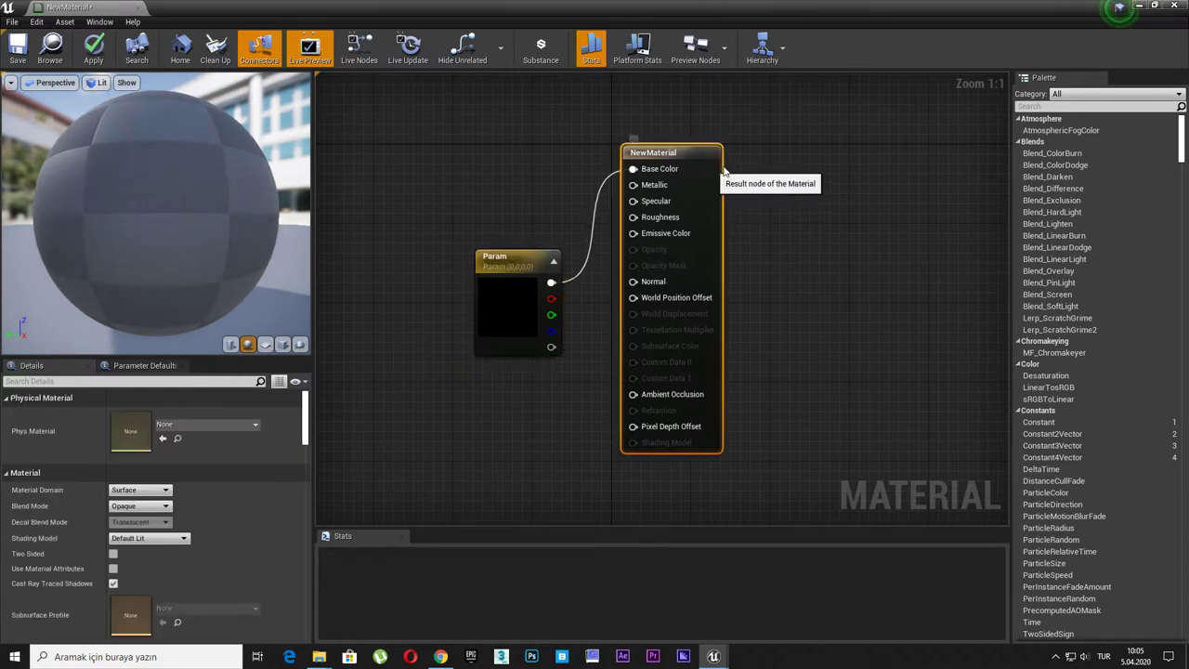
drag(513, 303, 479, 248)
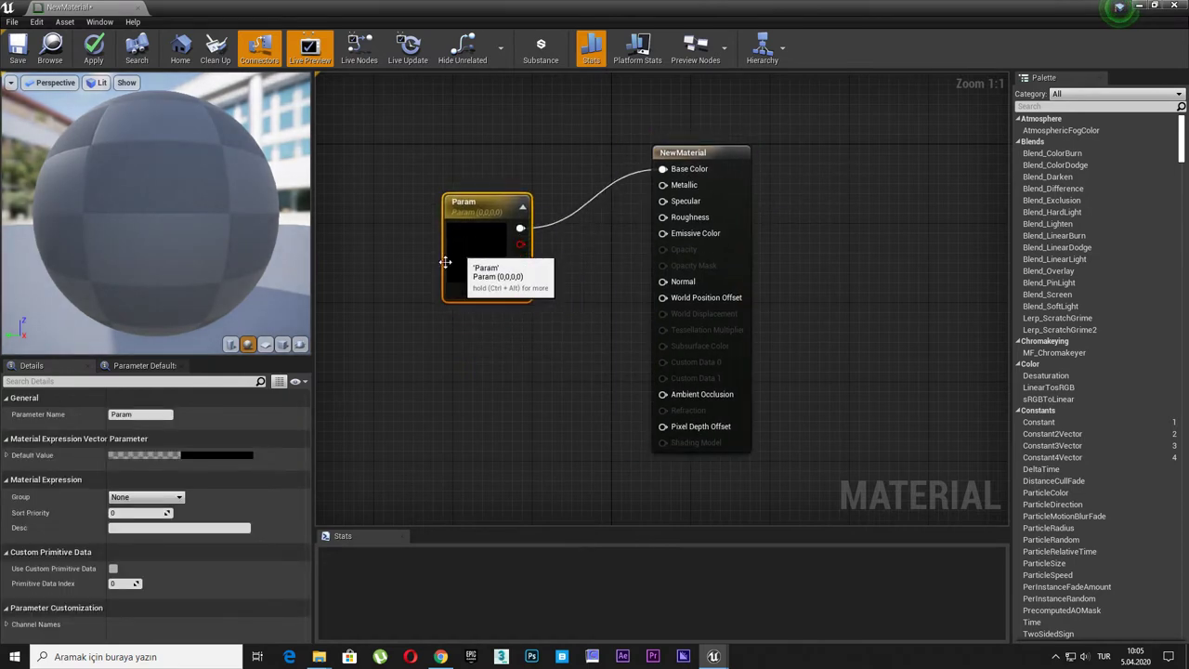
Step: Set the parameter's default colour to desaturated near-black, about 0.0156 per channel
click(210, 454)
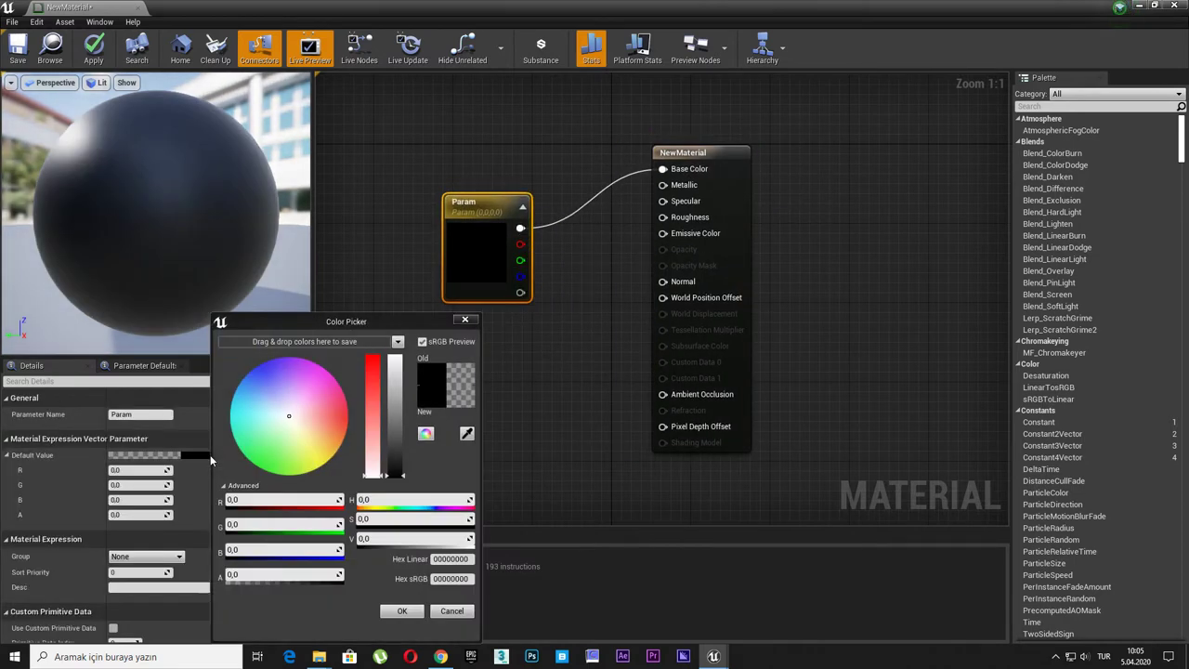
click(321, 416)
drag(418, 518, 386, 520)
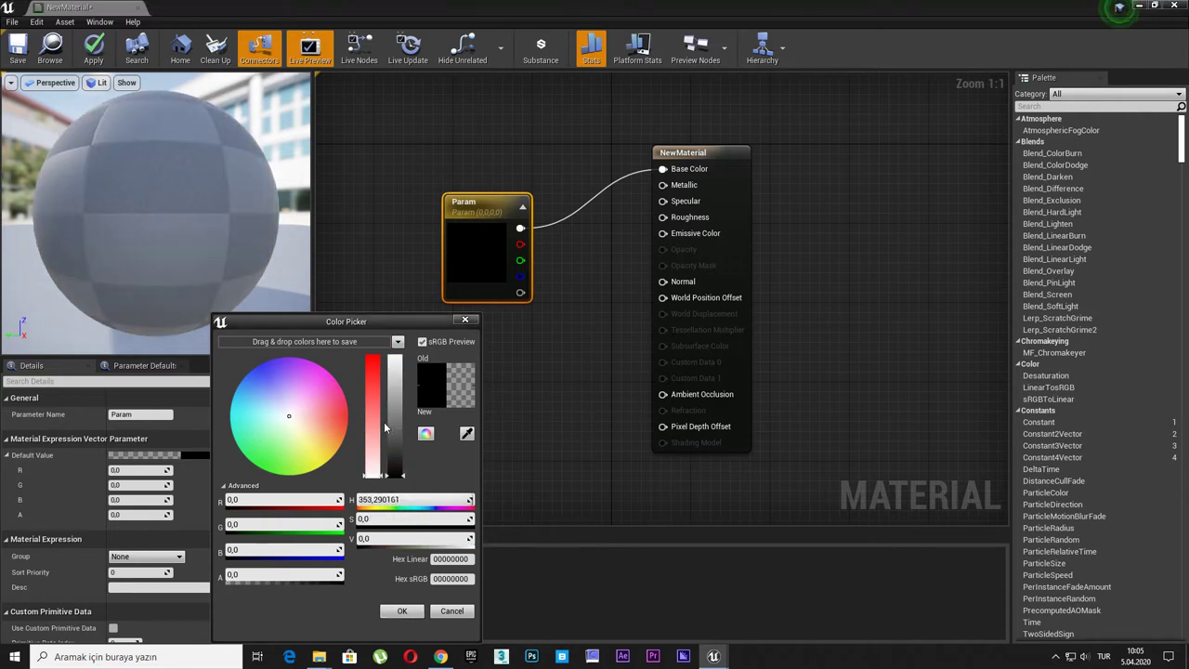
click(392, 443)
mouse_move(390, 442)
mouse_down()
mouse_move(395, 482)
mouse_move(401, 472)
mouse_up()
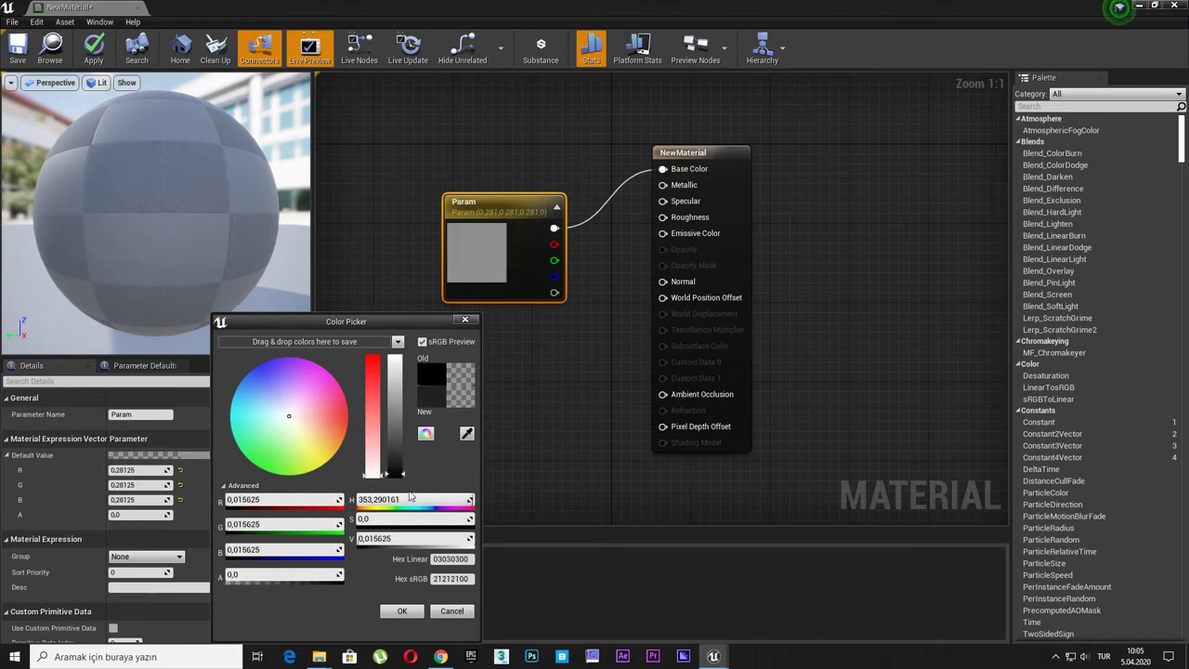
click(402, 612)
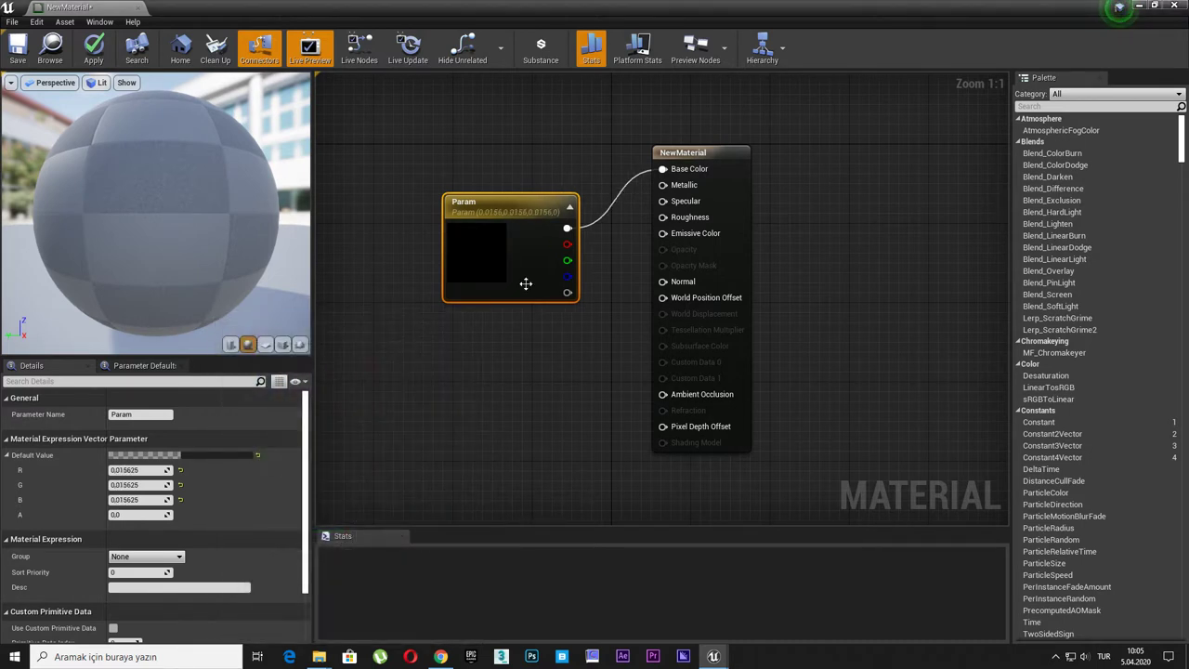
drag(526, 284, 496, 215)
Step: Route the Param output through a Multiply node into Roughness and check the glossy preview
click(743, 240)
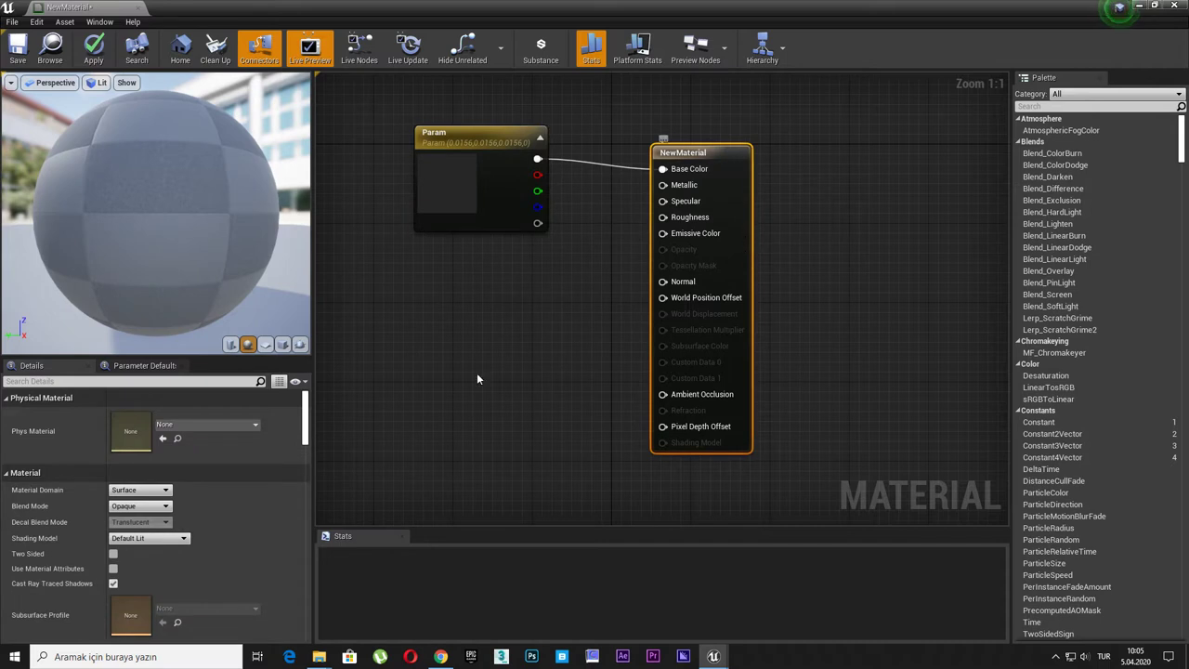
drag(687, 220, 535, 336)
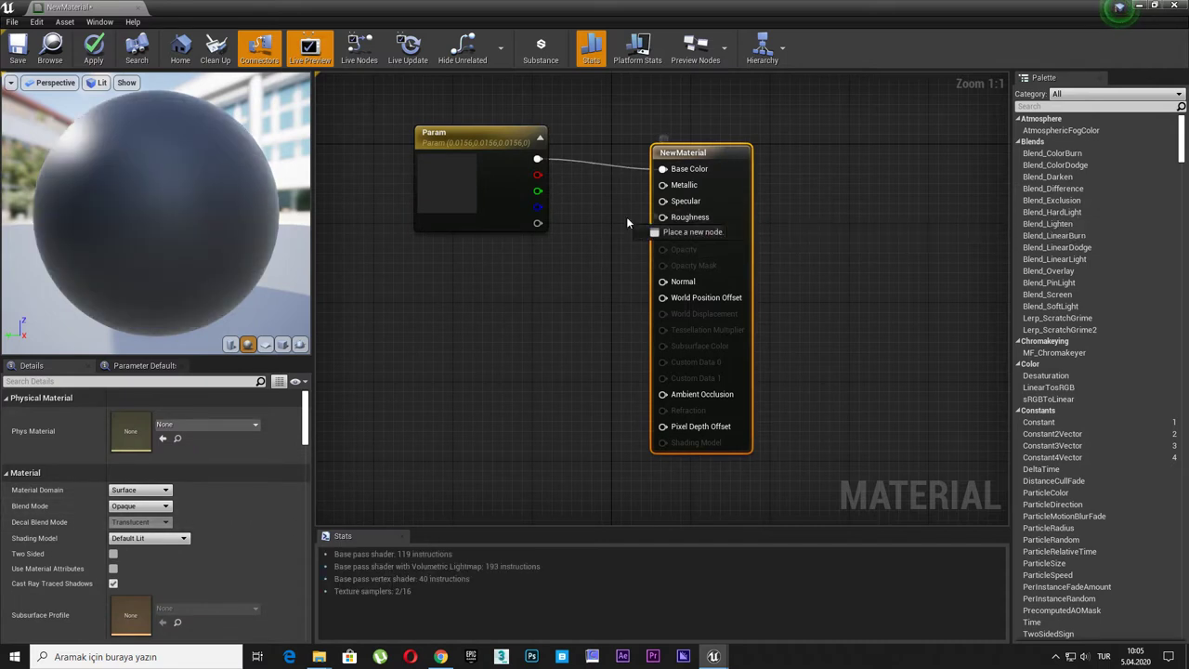
text(mul)
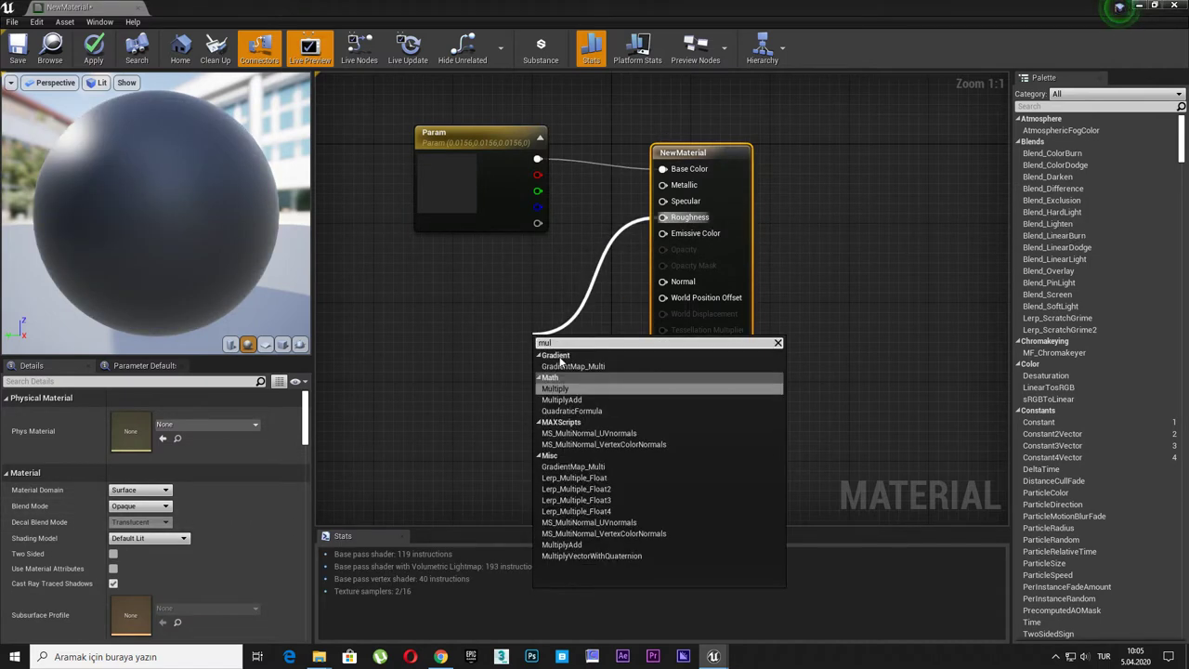
click(557, 389)
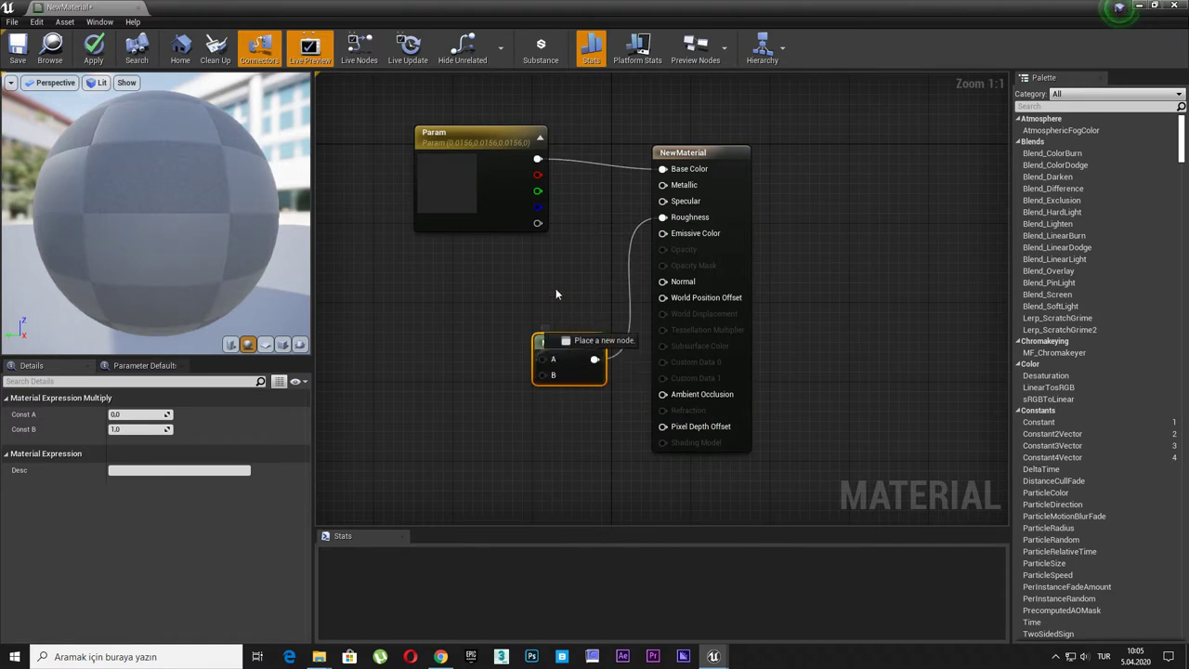
drag(541, 358, 537, 158)
drag(565, 373, 534, 346)
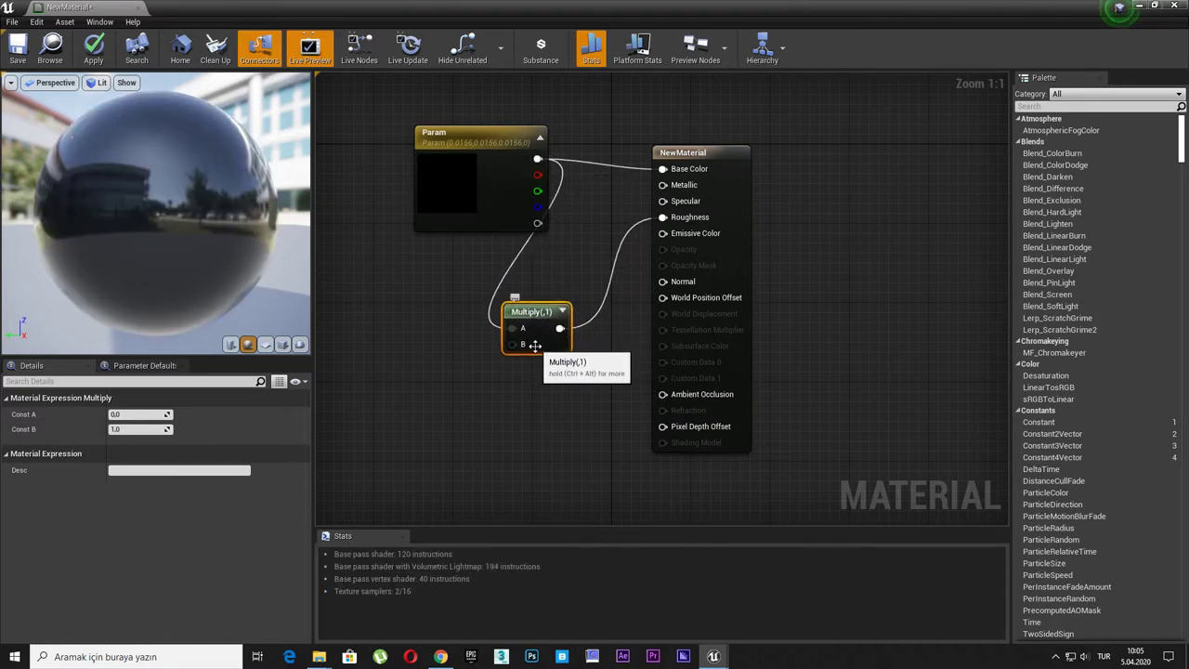
drag(187, 209, 102, 214)
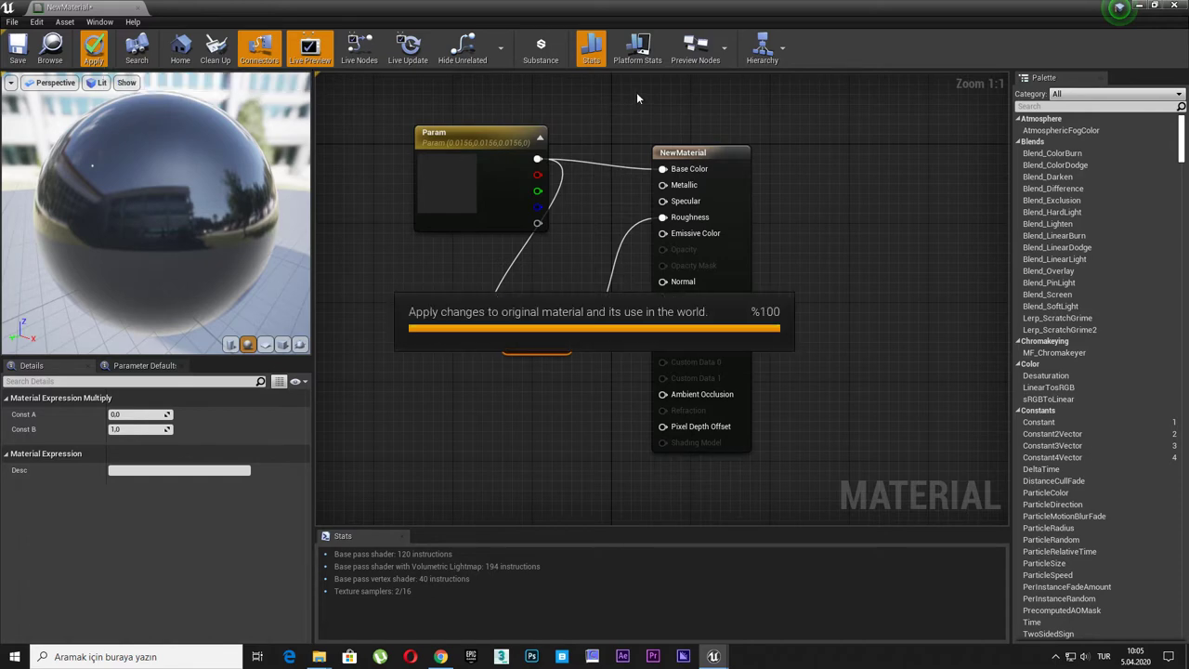
Step: Drop NewMaterial onto the ThirdPersonExampleMap floor and view the dark, reflective result
click(138, 8)
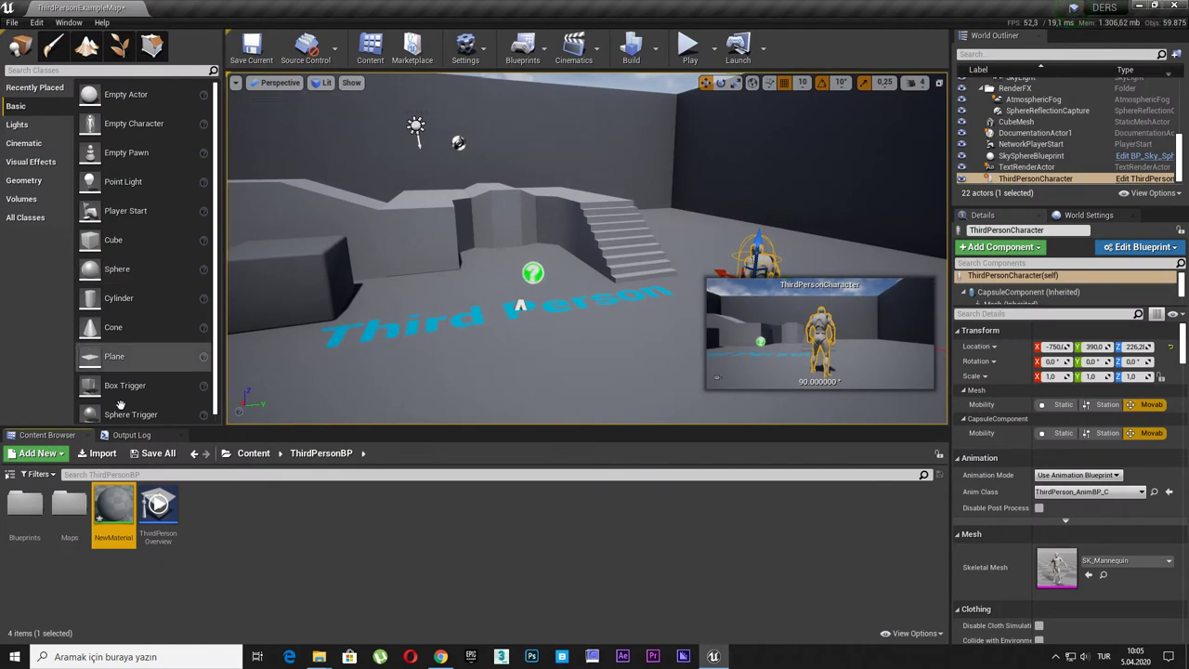
drag(114, 509, 478, 344)
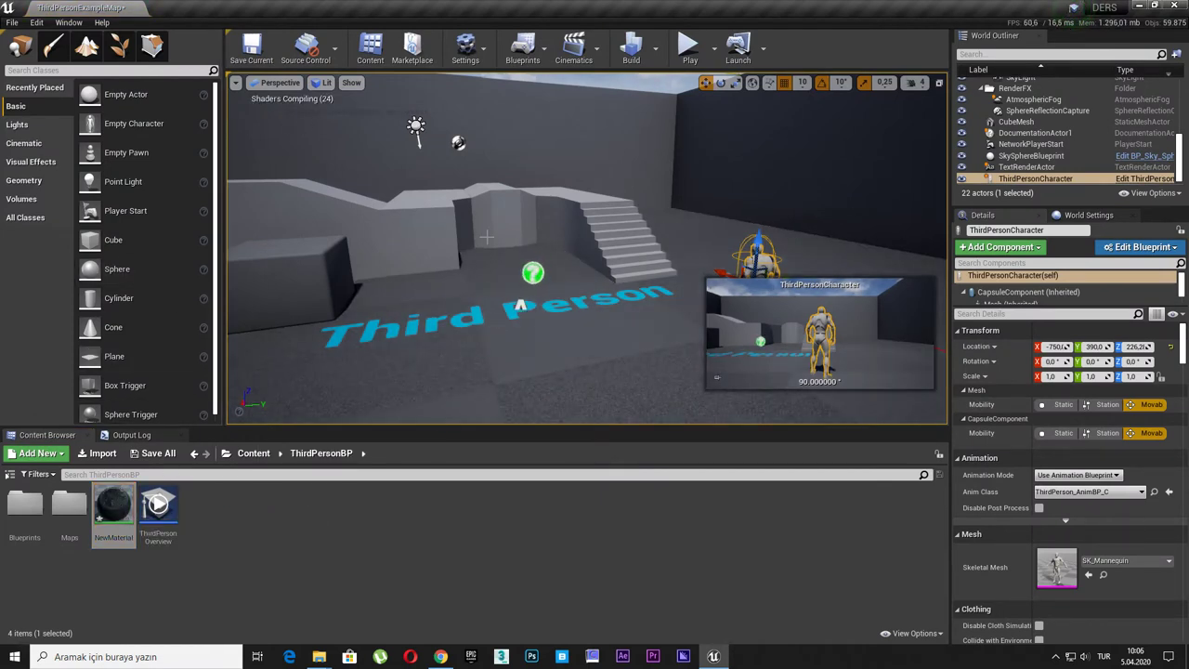
click(827, 265)
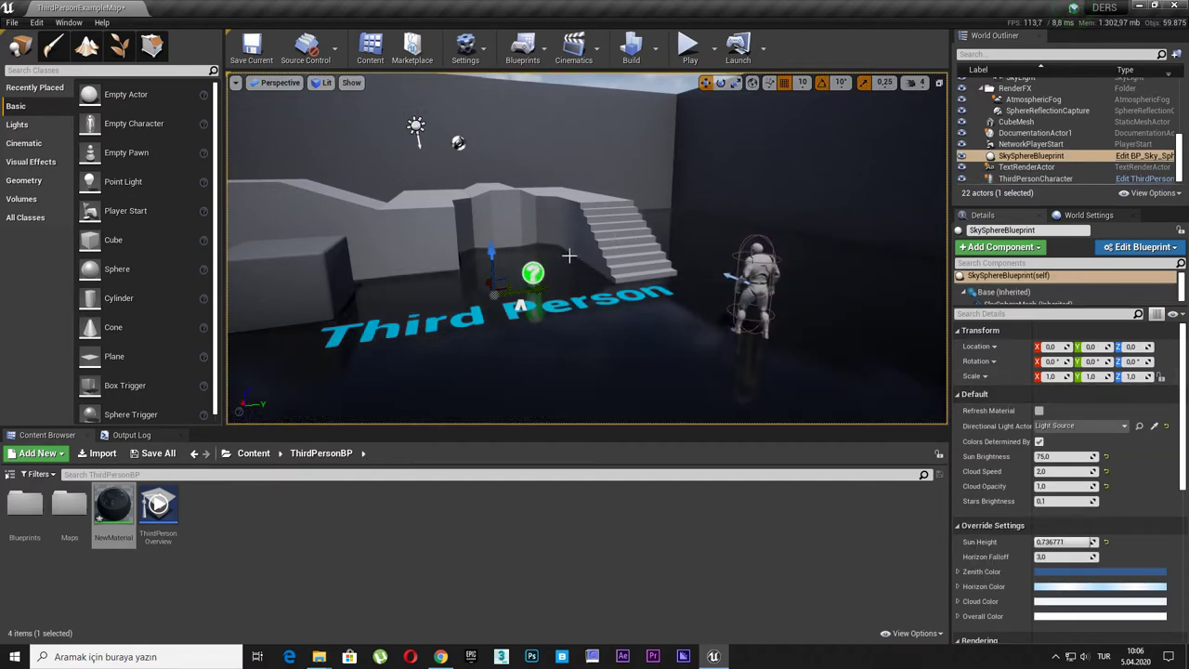
right_drag(605, 255, 650, 255)
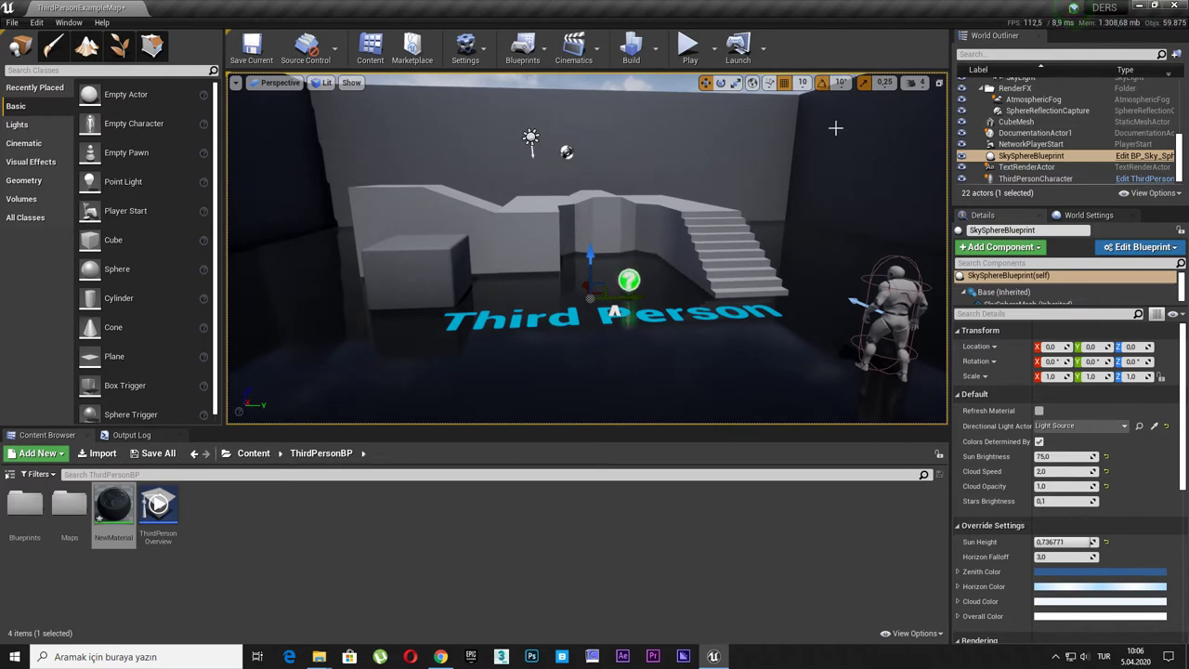
Step: Set SphereReflectionCapture's Mobility to Stationary and run Build Reflection Captures
click(567, 151)
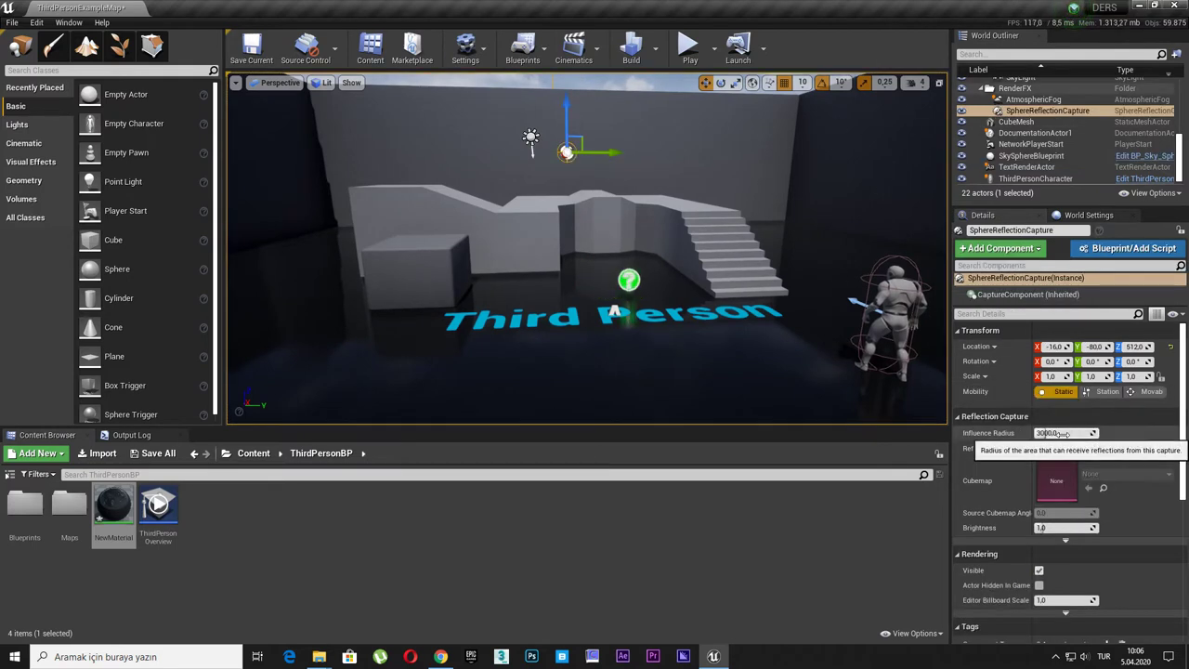
click(1106, 393)
click(656, 58)
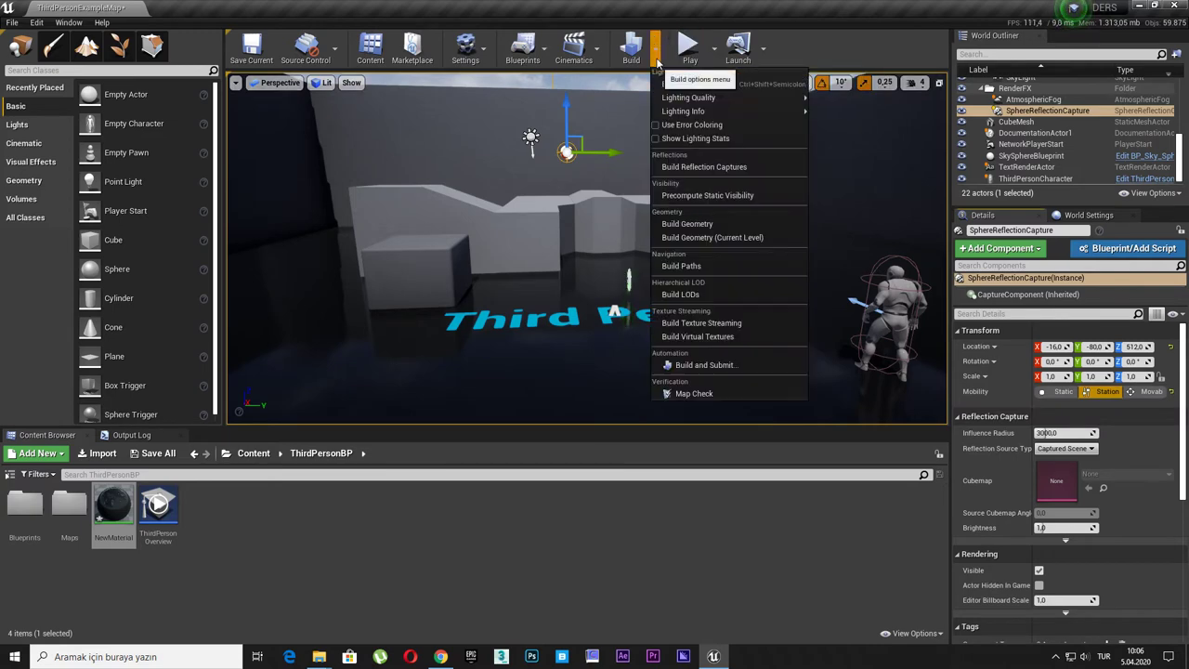
click(711, 168)
mouse_move(655, 190)
mouse_down()
mouse_move(725, 186)
mouse_move(687, 186)
mouse_up()
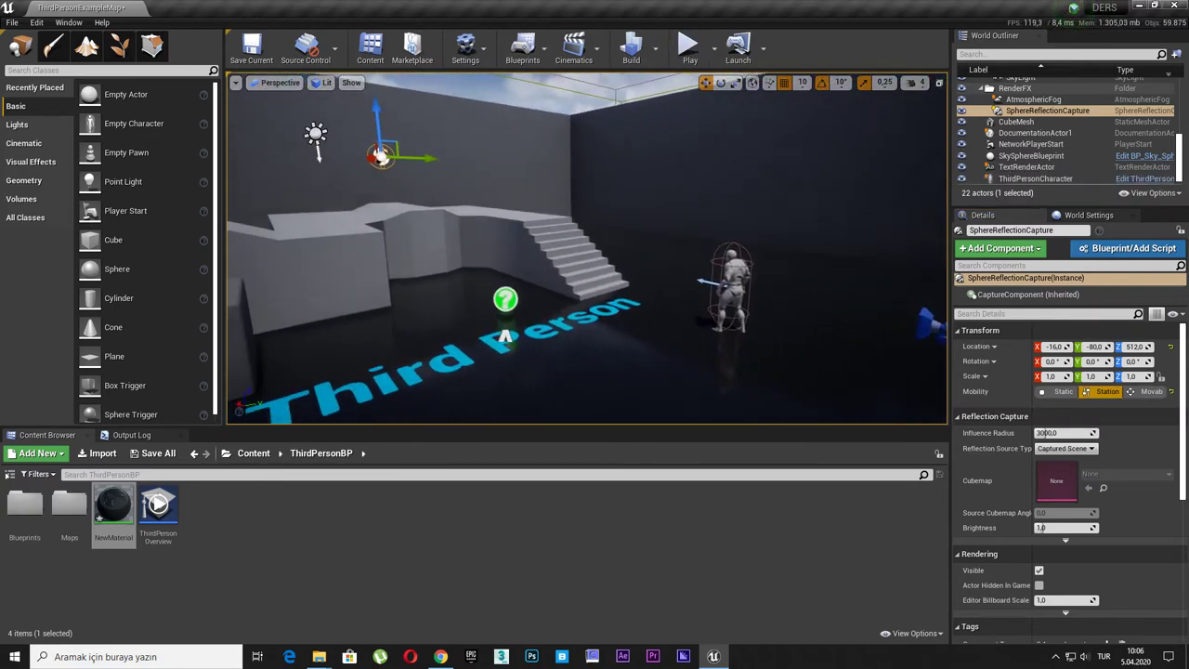
Step: Orbit the fullscreen viewport around the character to inspect the floor's reflections
key(F11)
drag(616, 188, 594, 186)
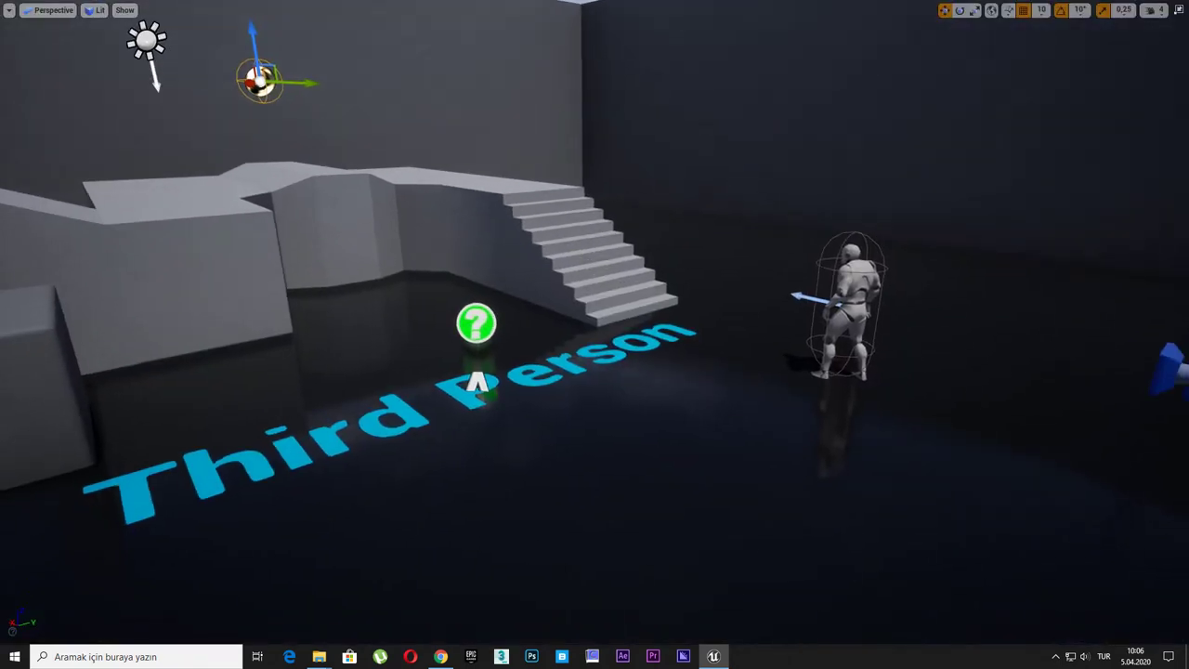
drag(594, 334, 594, 390)
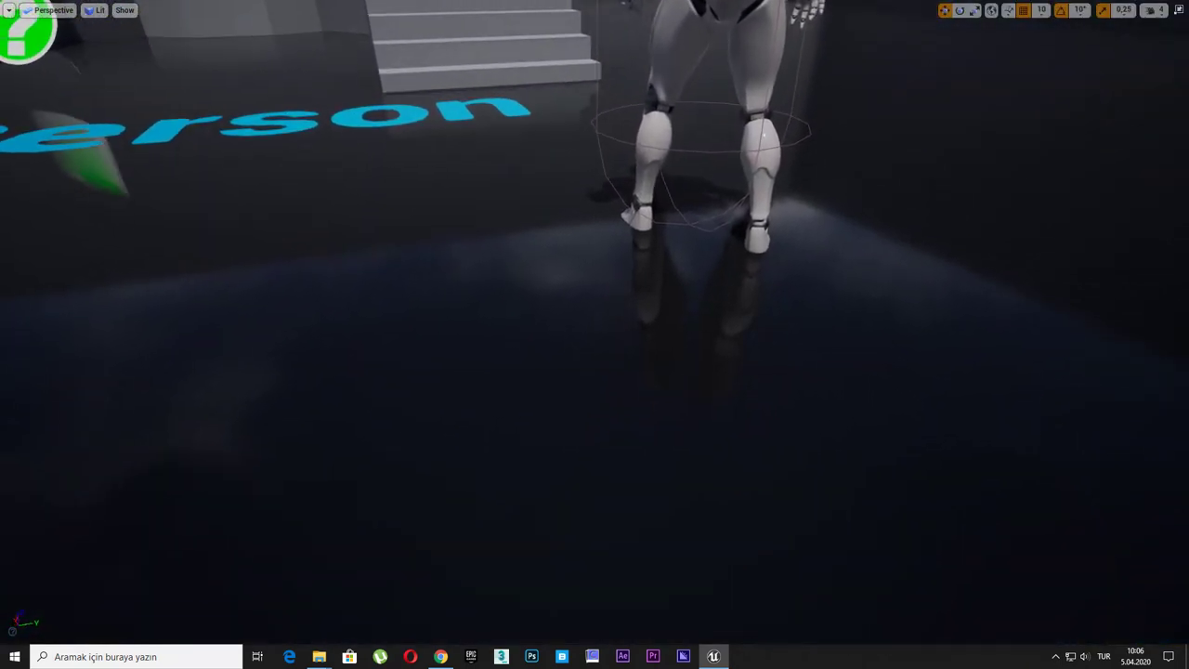
drag(595, 335, 650, 390)
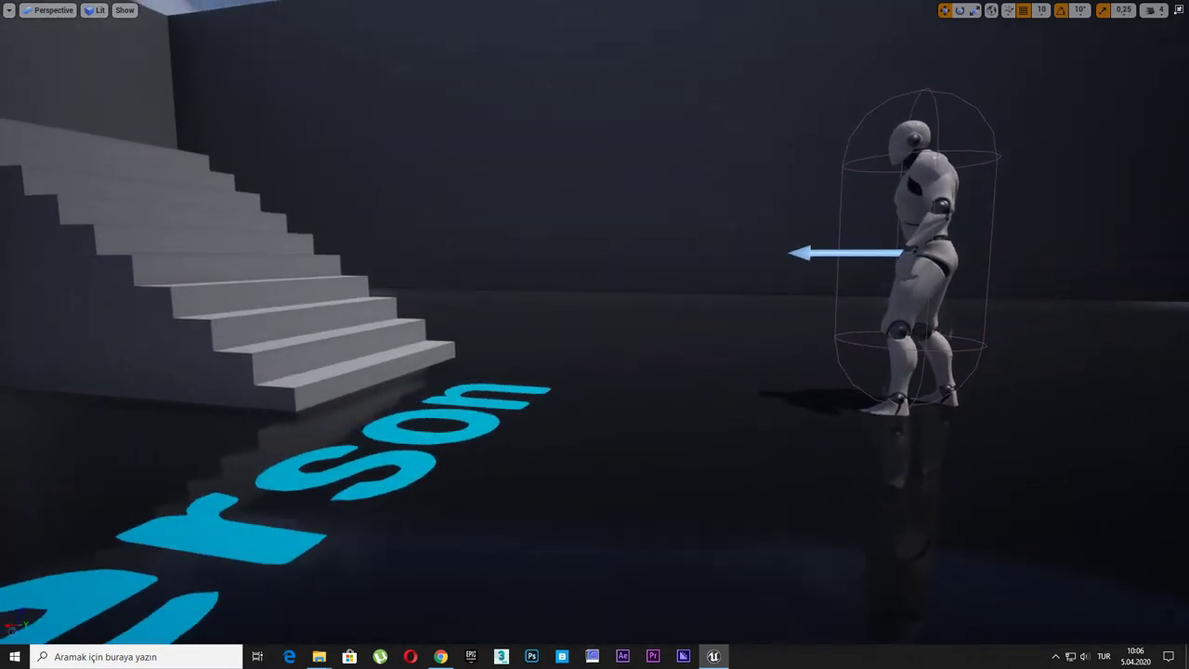
alt+drag(594, 335, 390, 334)
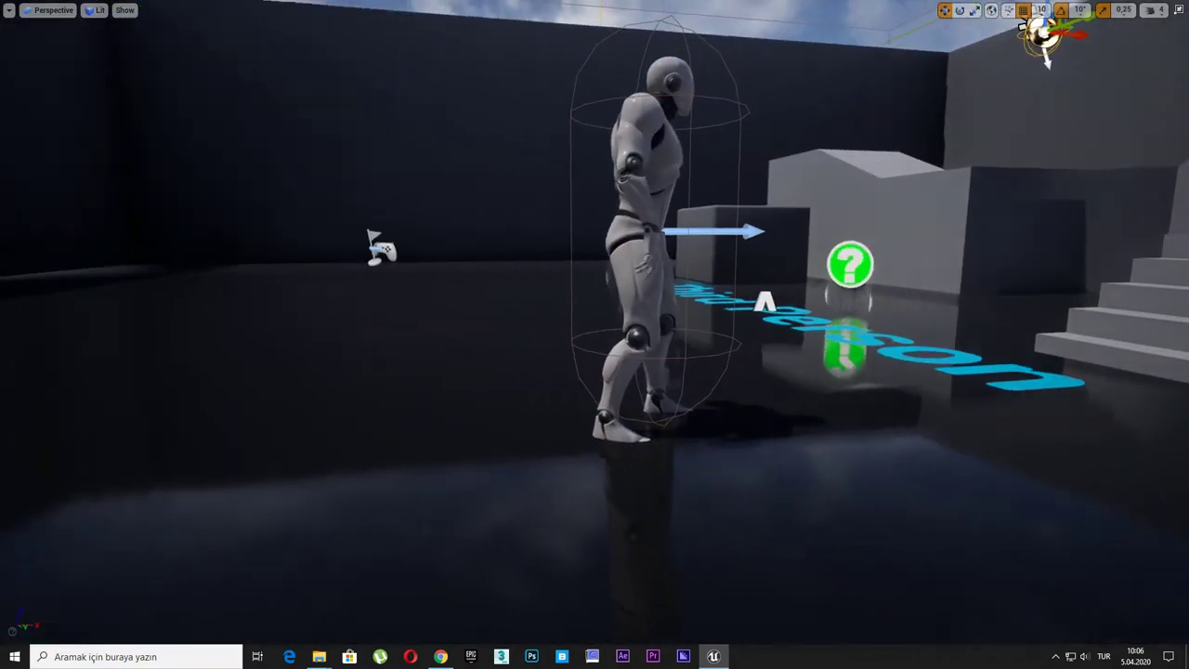
alt+drag(595, 335, 371, 335)
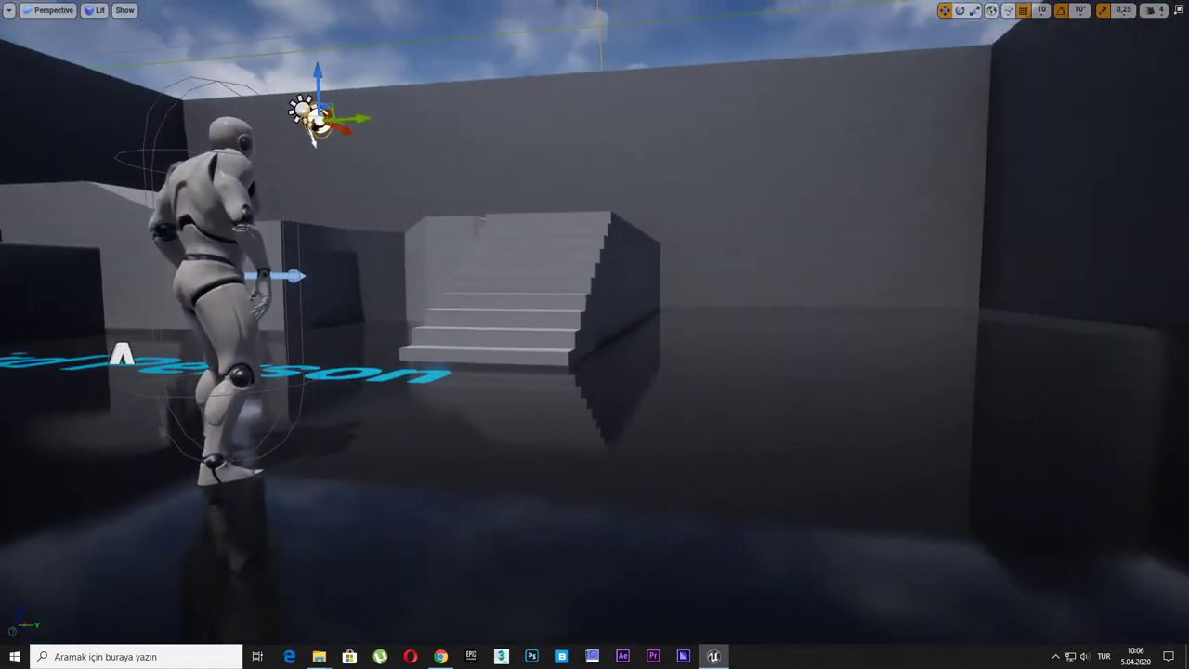
key(F11)
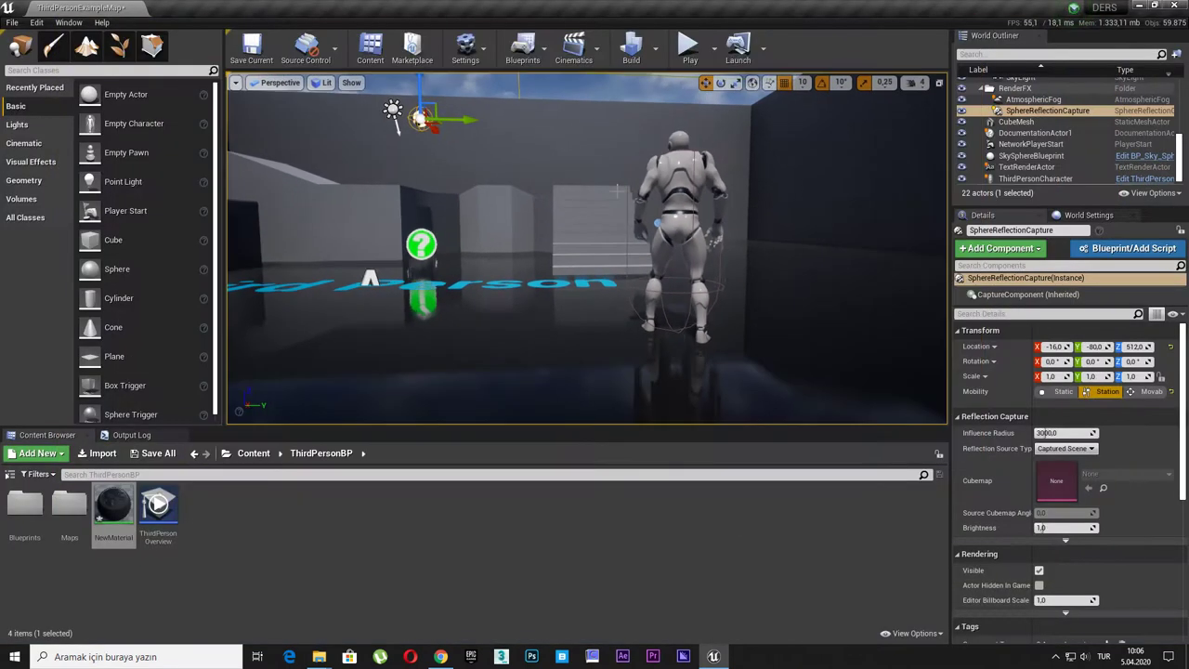
Step: Change NewMaterial's Param colour to pure black (0,0,0) in the Color Picker
double_click(114, 506)
double_click(401, 190)
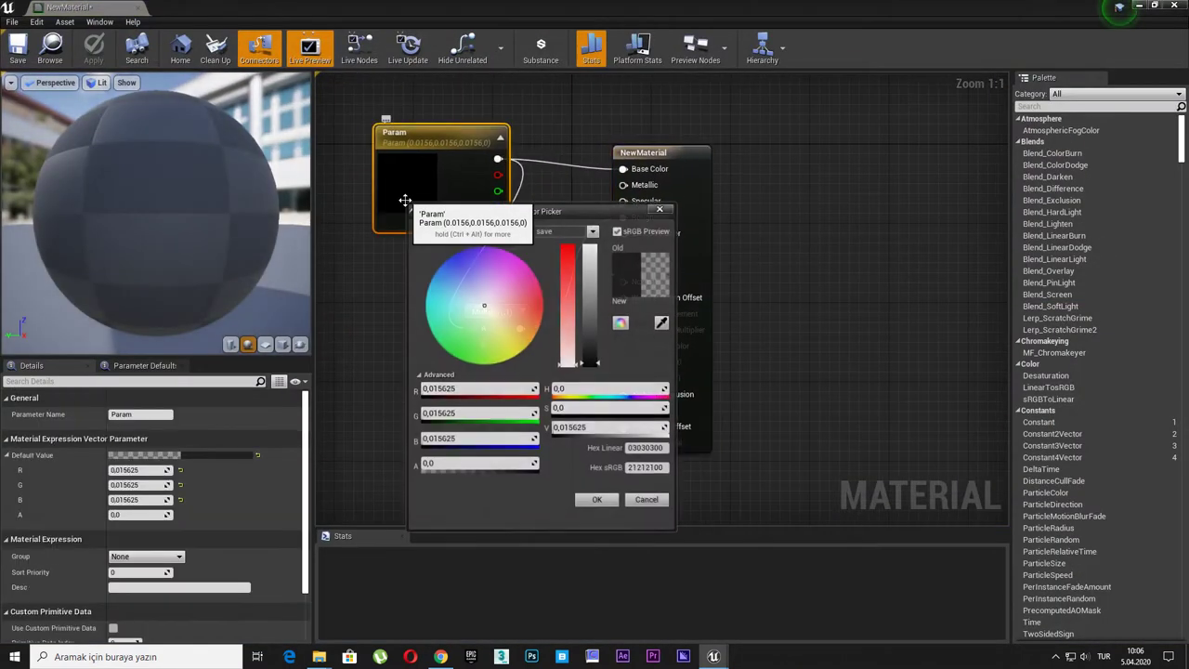
drag(586, 257, 586, 246)
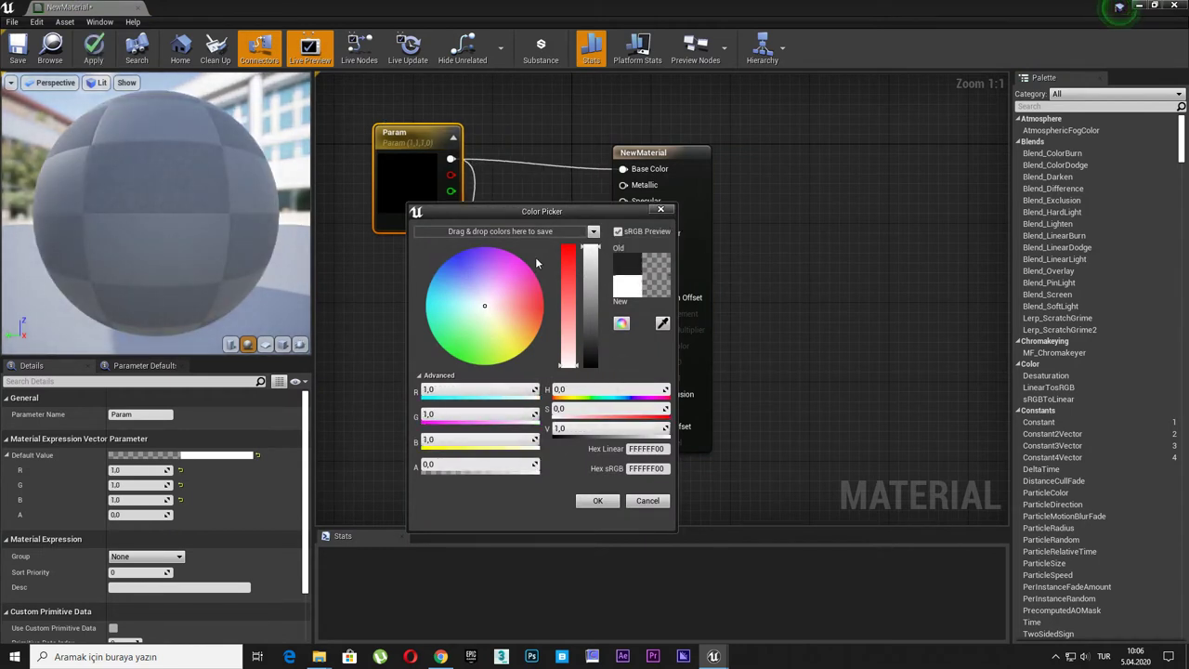
drag(225, 233, 226, 200)
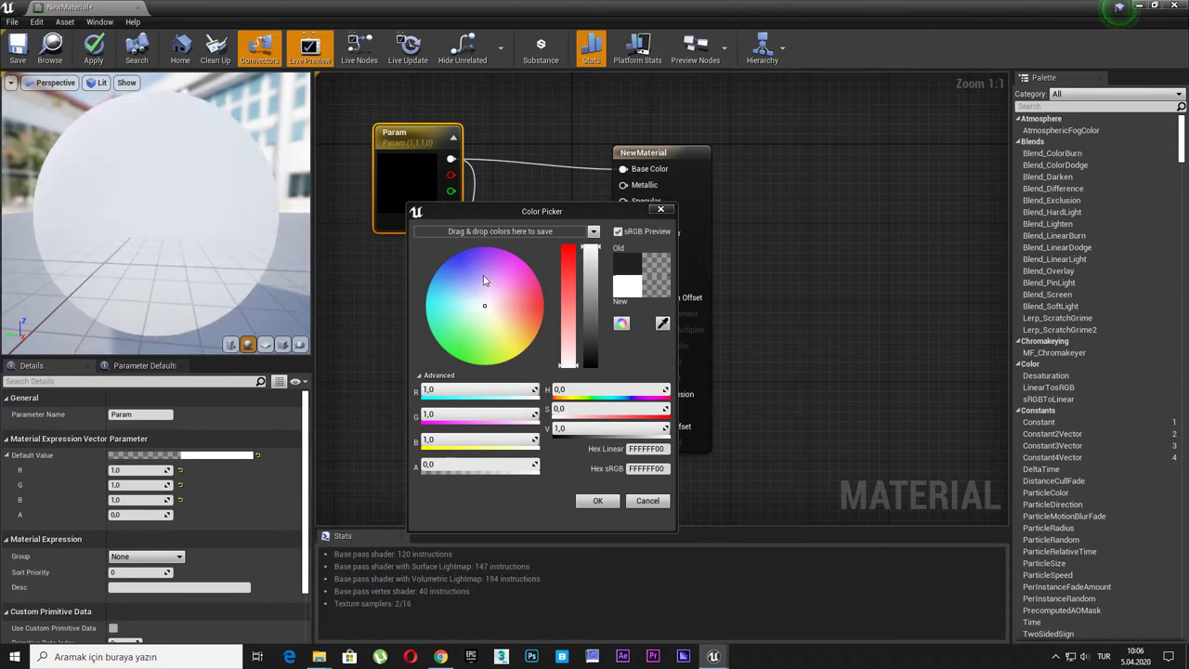
click(454, 260)
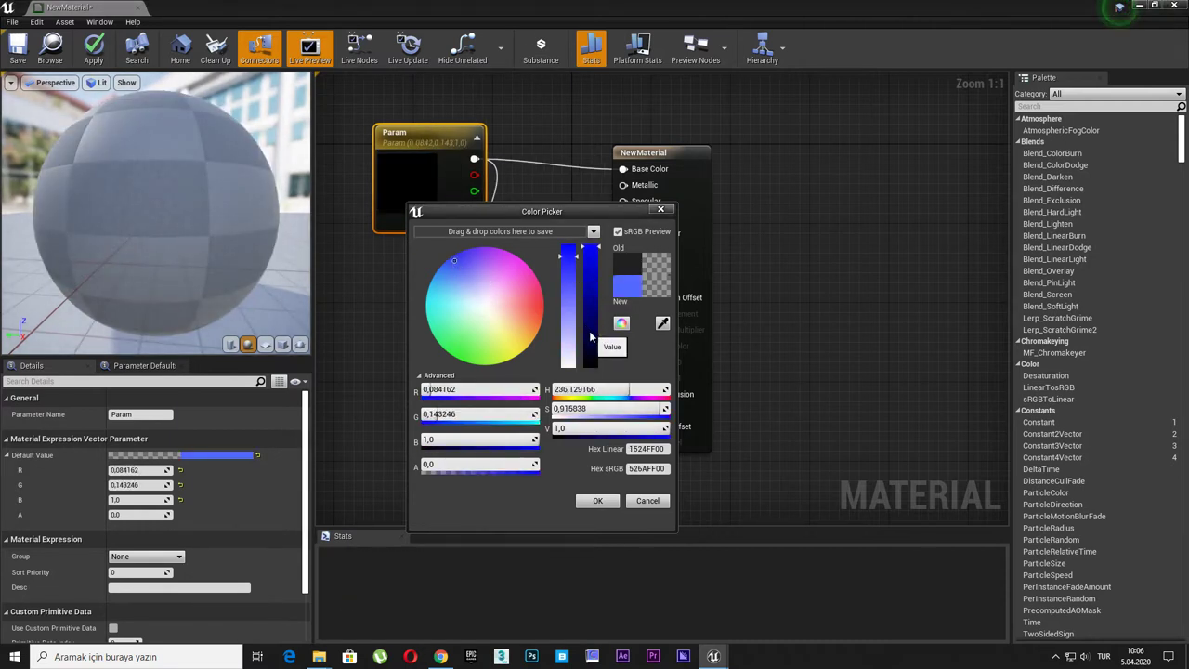
drag(591, 338, 594, 368)
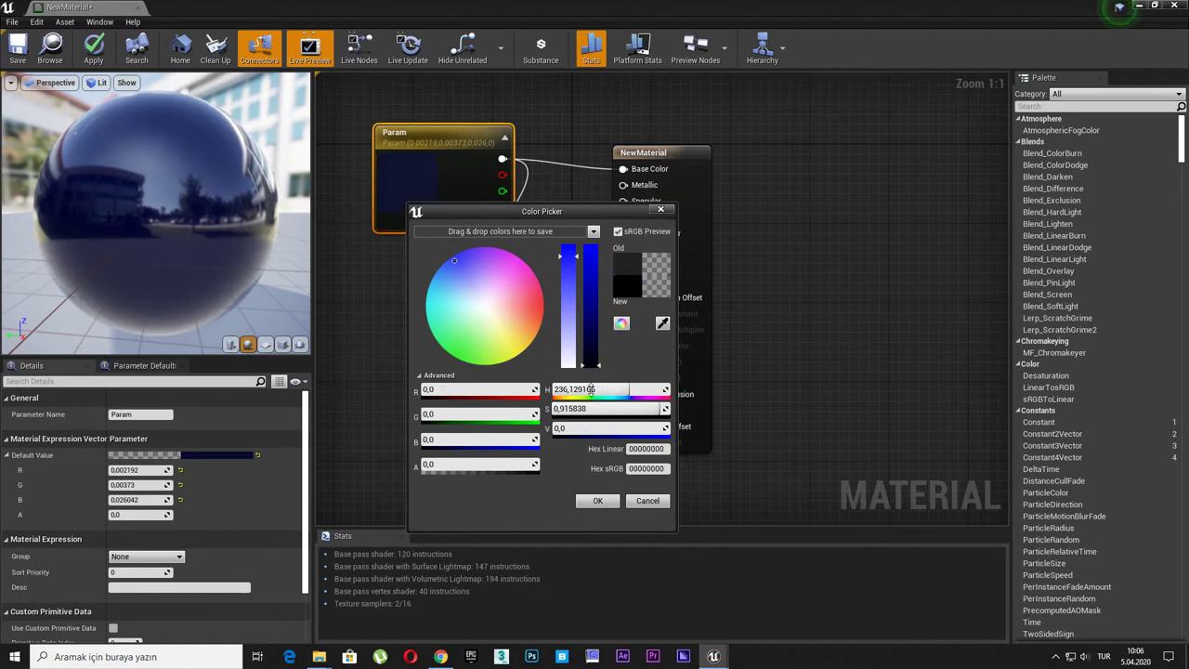
click(598, 501)
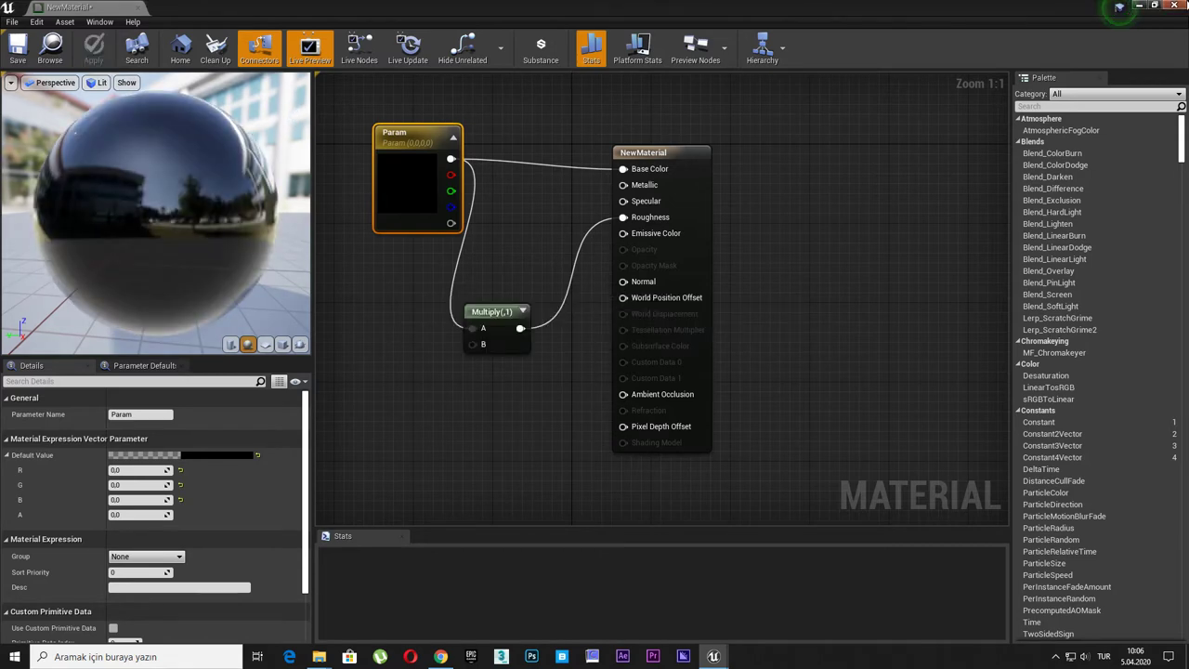
click(1138, 6)
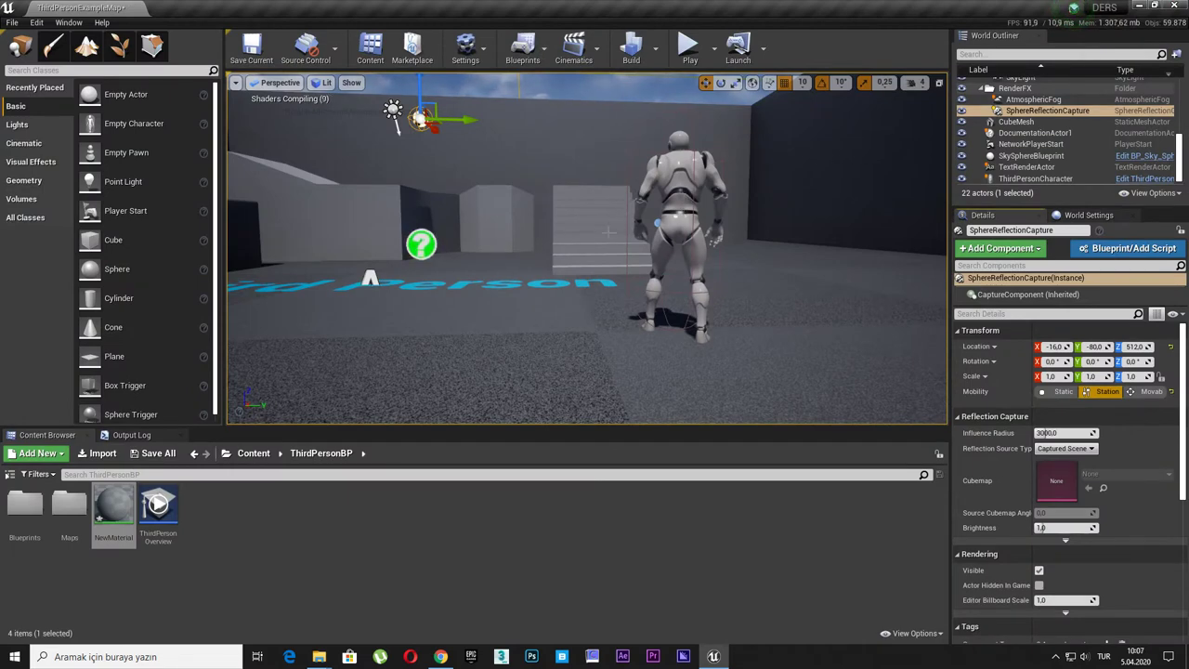
Step: Fly the fullscreen camera over the pure-black floor to see it mirror the stairs and character
drag(398, 123, 297, 104)
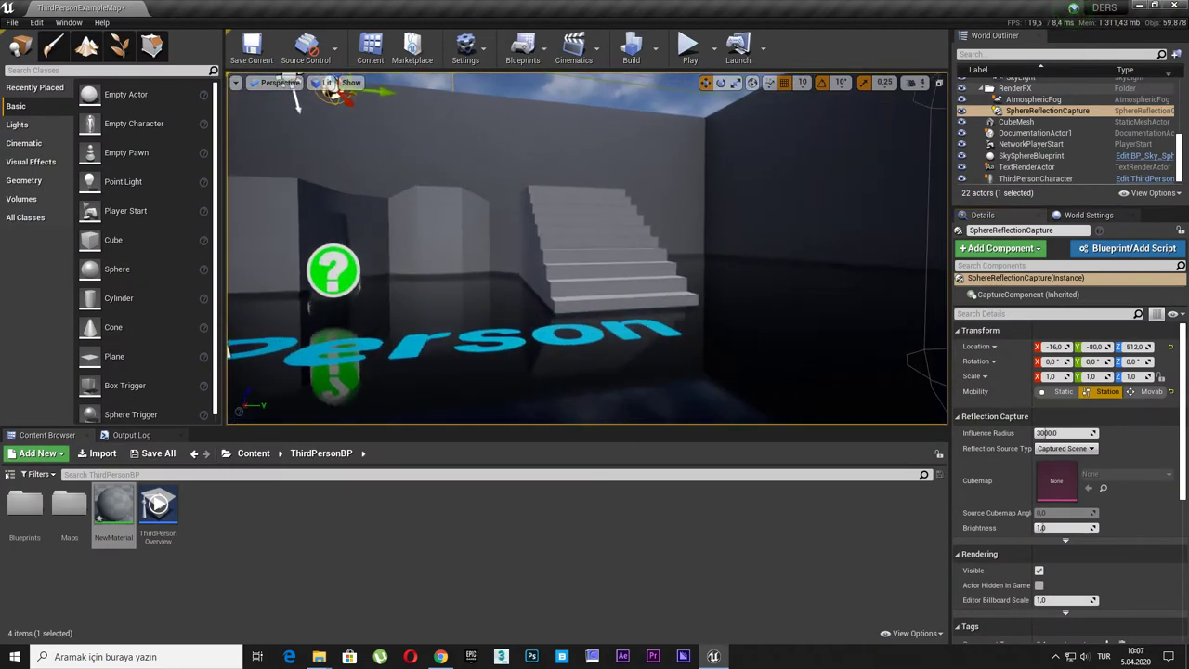
right_drag(298, 105, 605, 251)
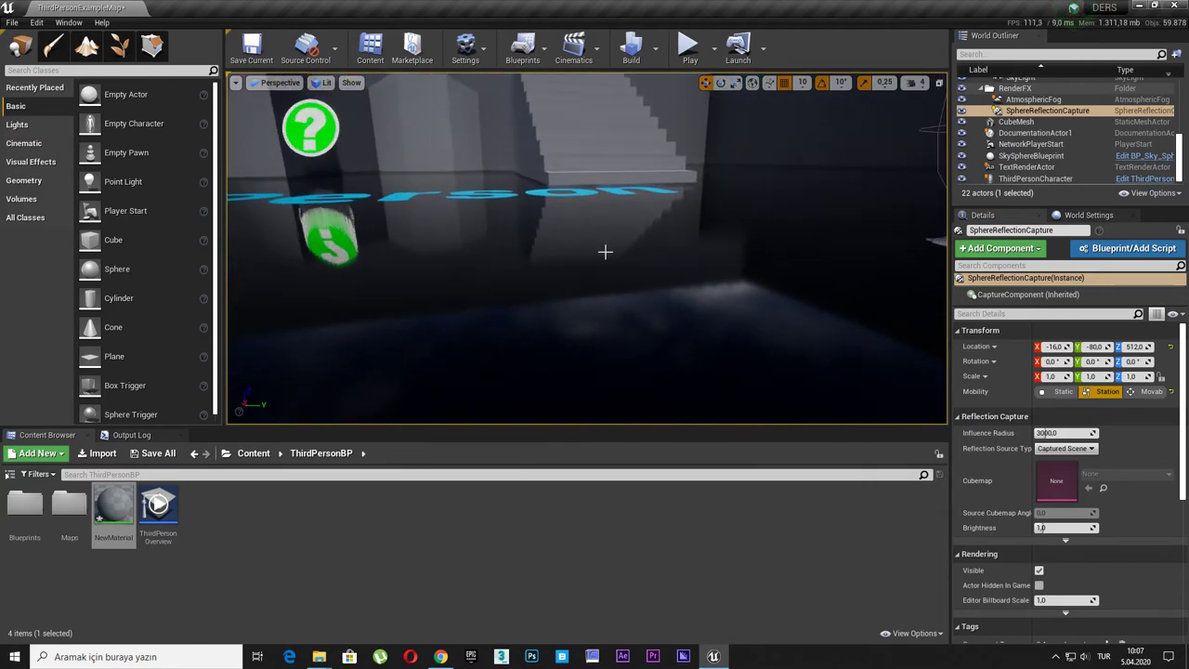
key(F11)
right_drag(605, 252, 594, 249)
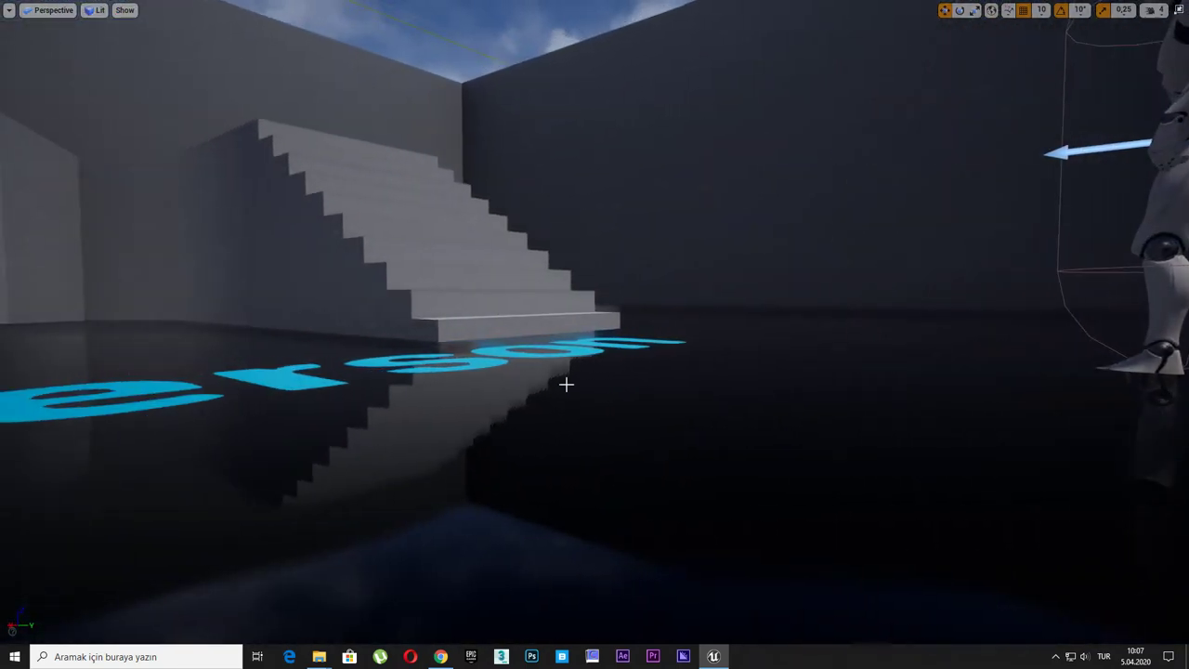
right_drag(336, 593, 753, 263)
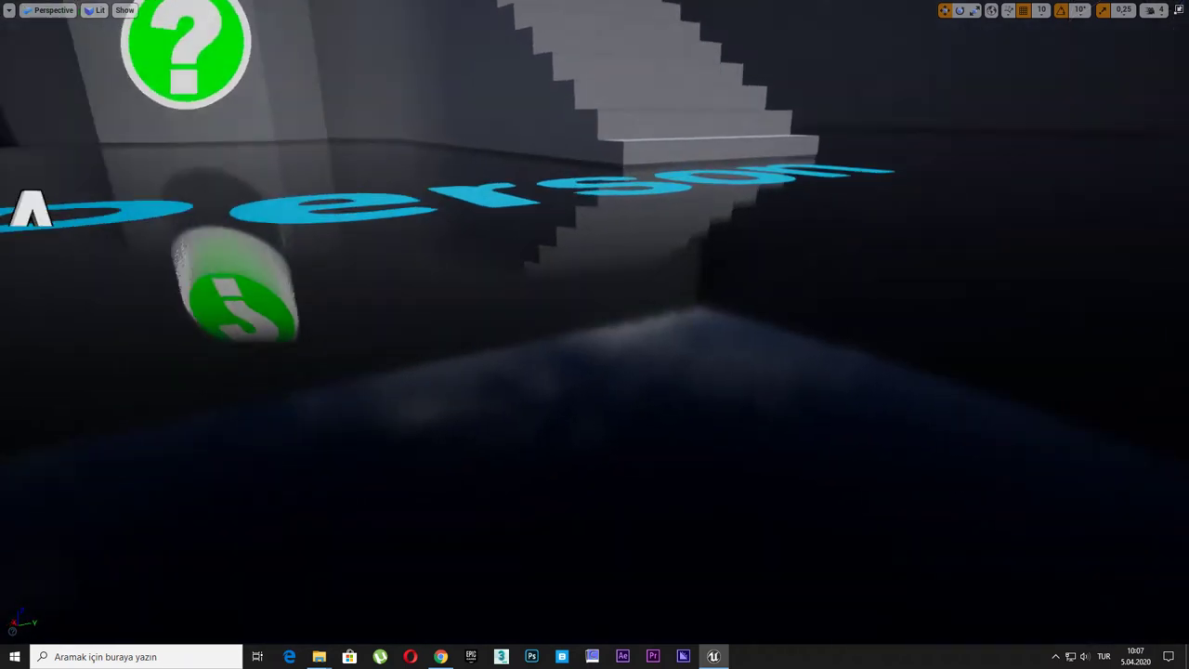
right_drag(523, 323, 523, 324)
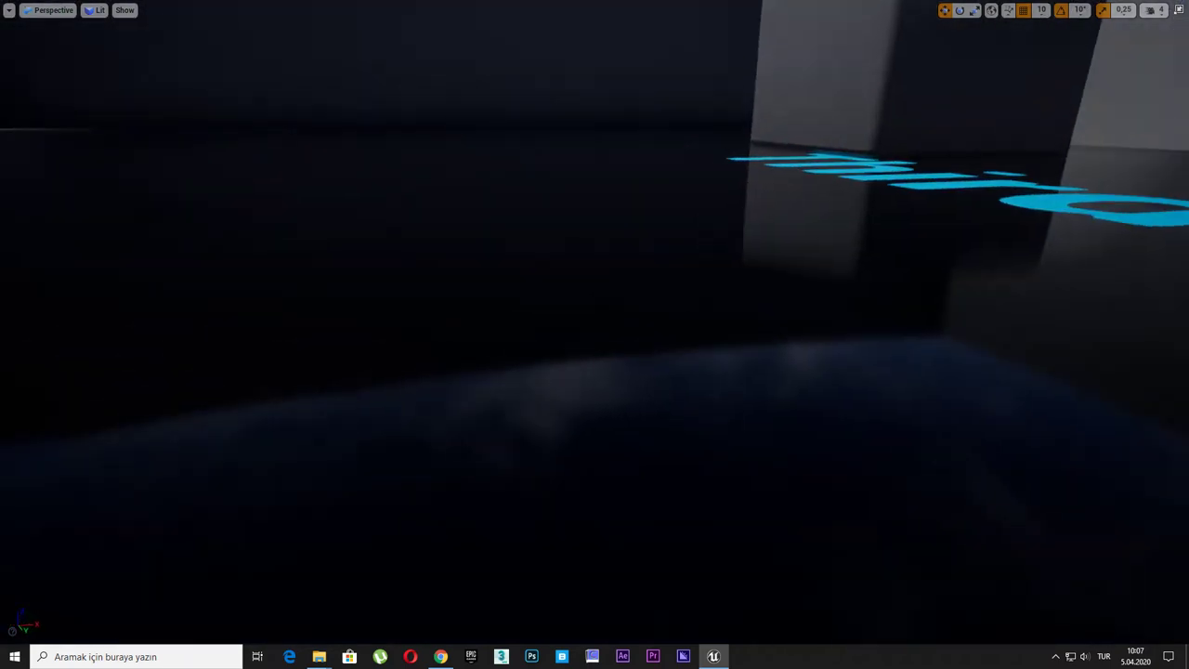
key(F11)
Step: Change Reflection Capture Resolution from 128 to 1024 in Project Settings
click(465, 47)
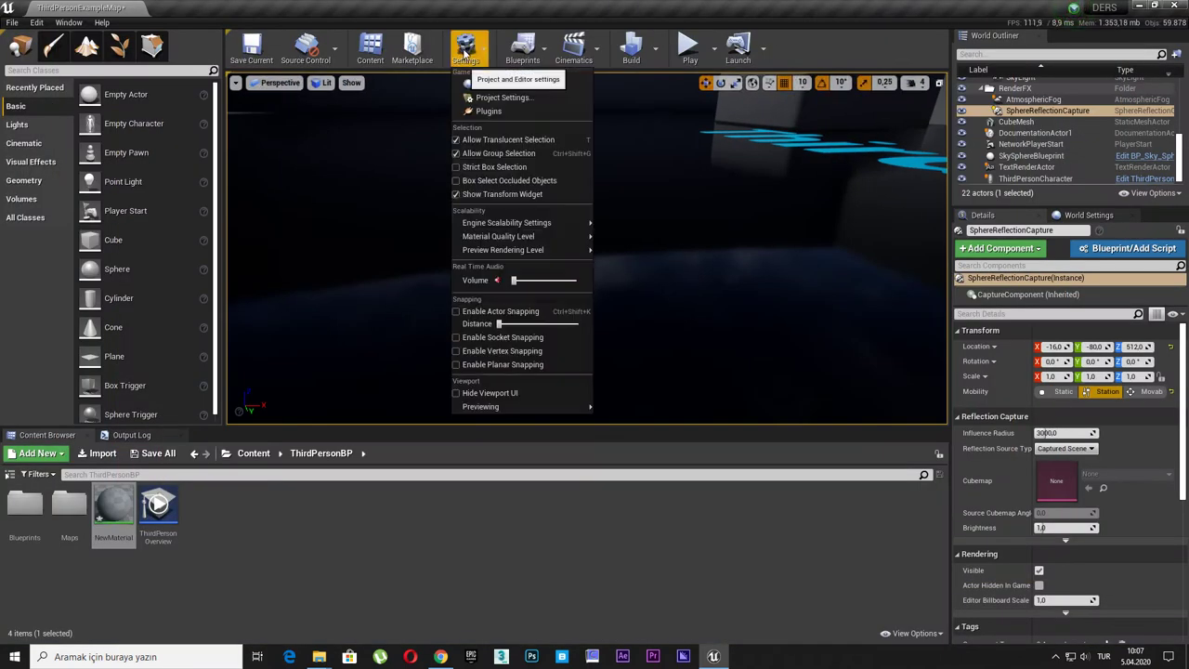
click(497, 89)
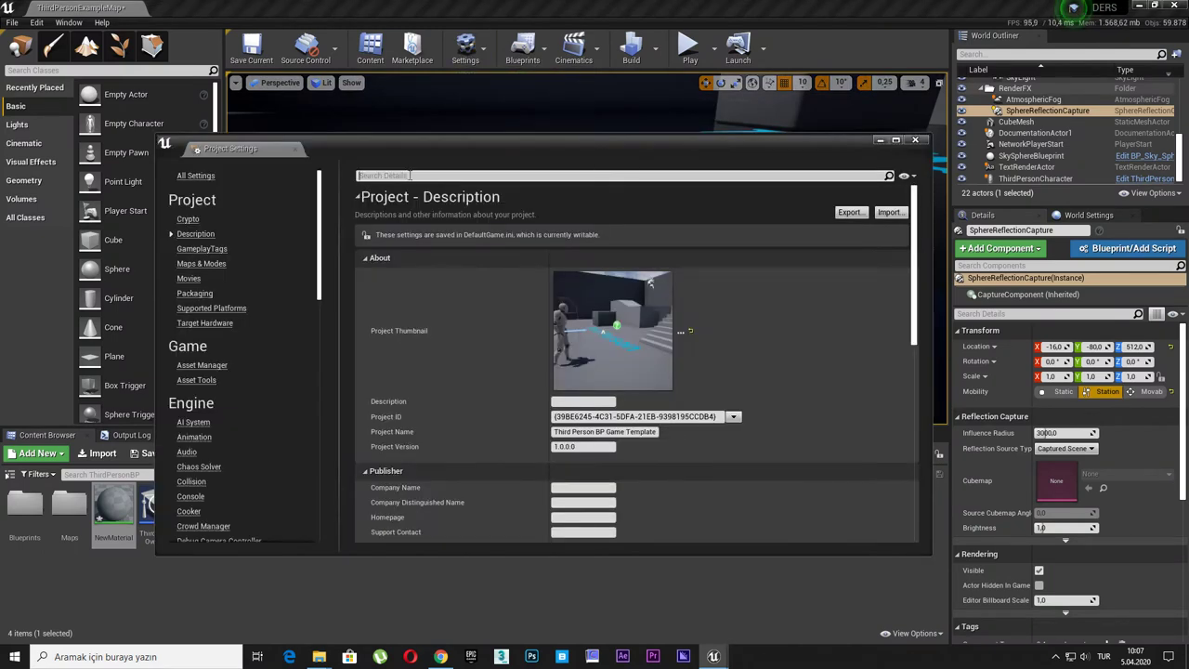
click(409, 175)
text(ref)
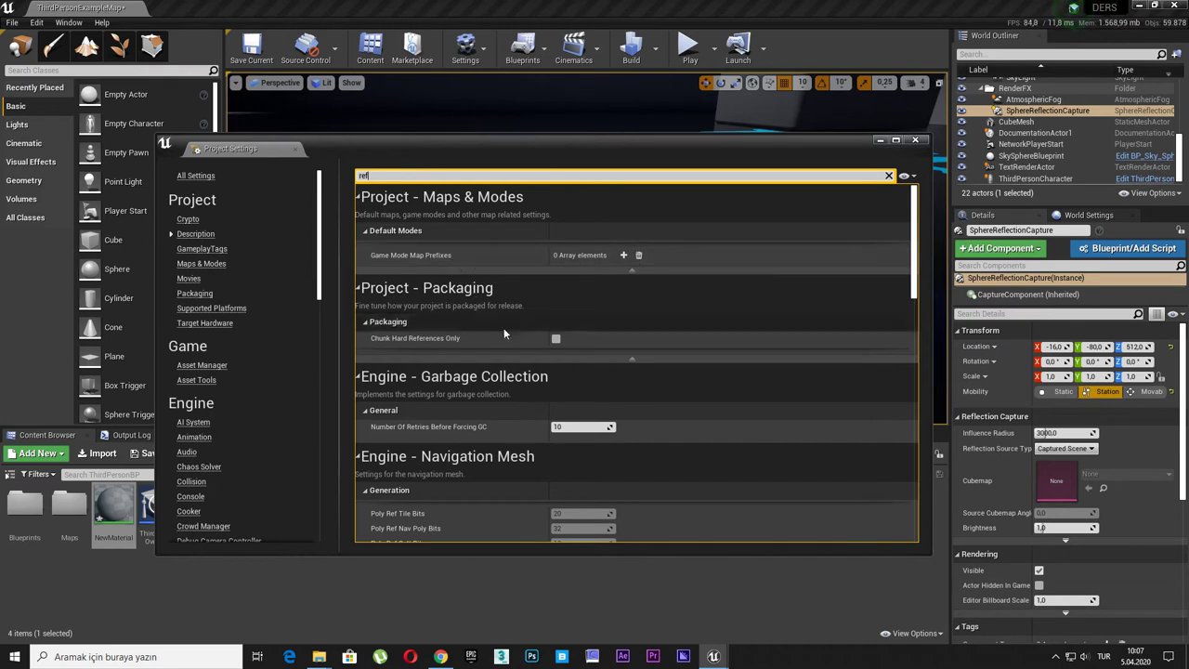
text(l)
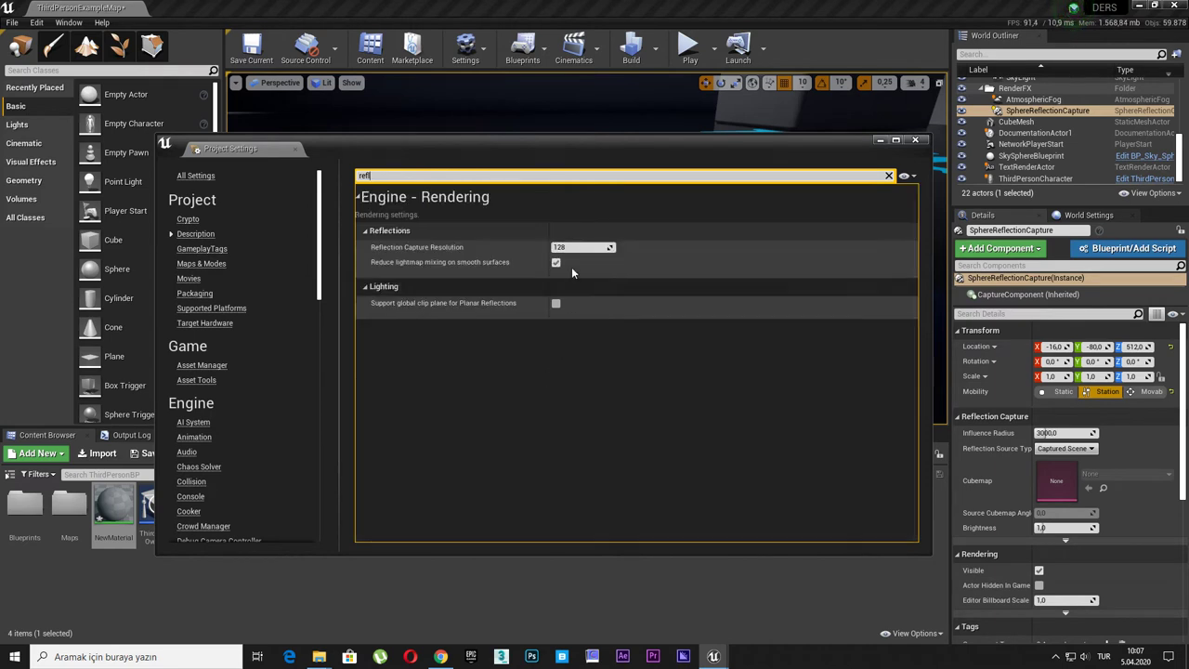
text(1024)
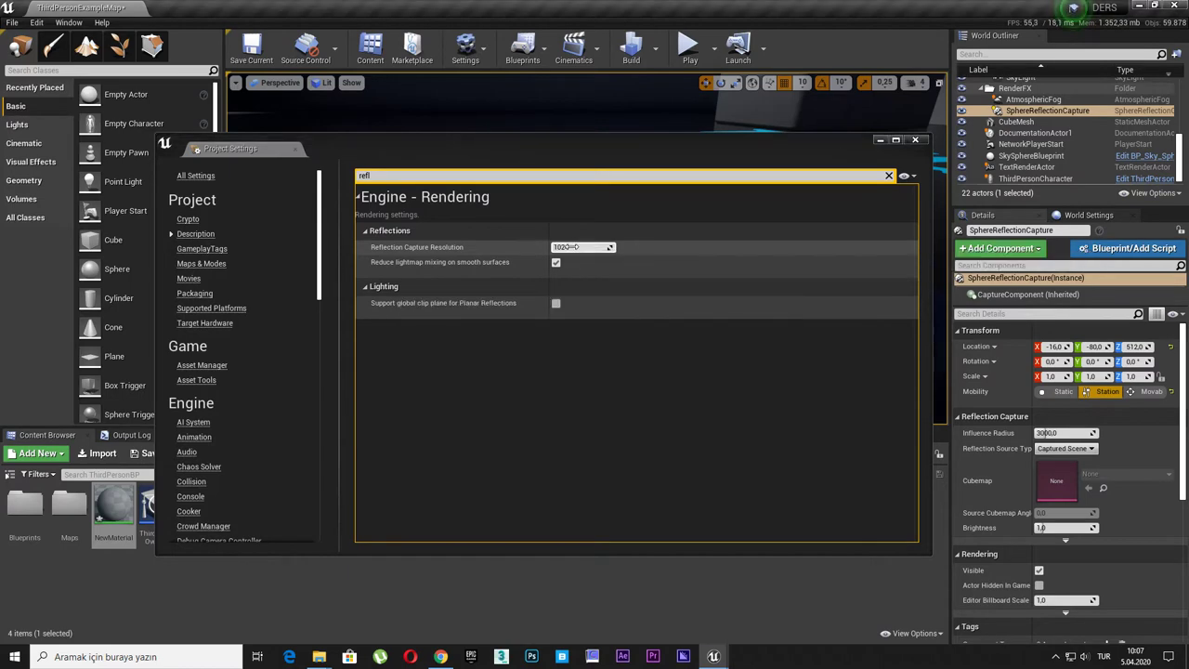
key(Return)
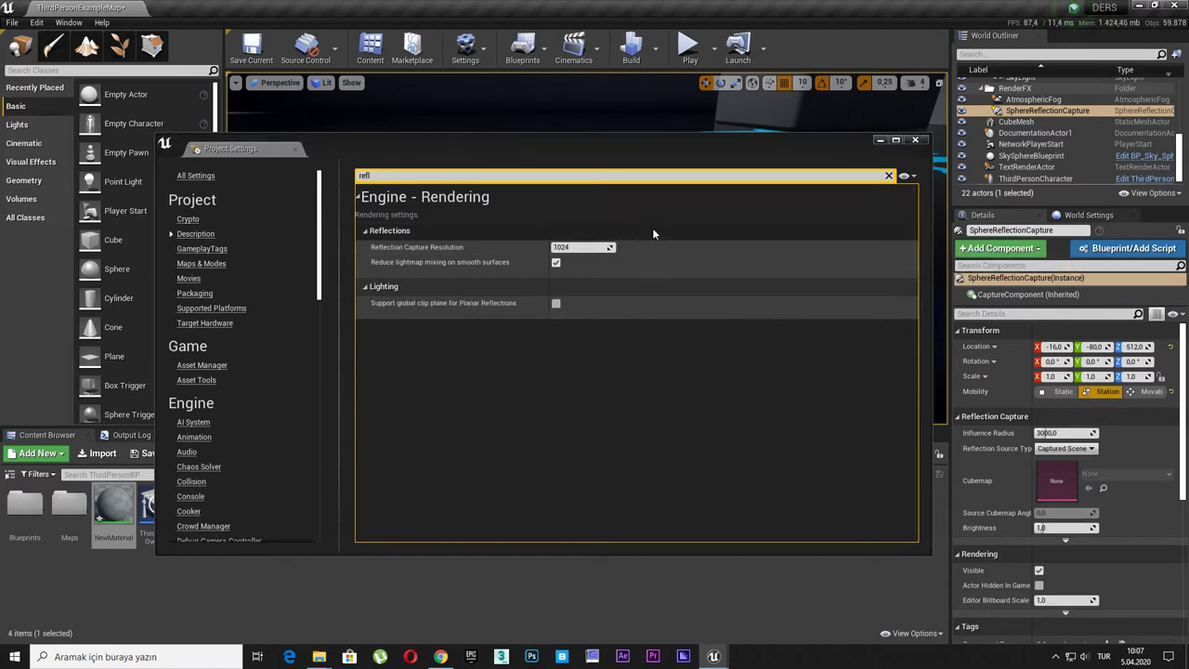
click(921, 141)
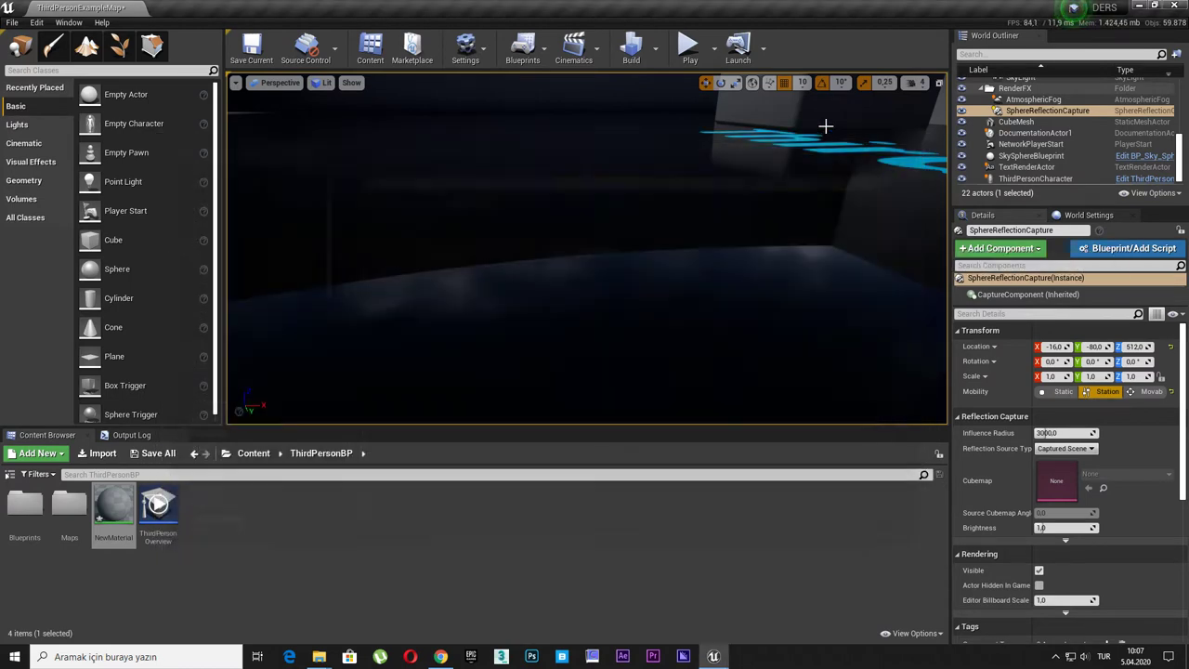
click(655, 46)
Step: Run Build Reflection Captures and fly the fullscreen view to check the sharper floor reflections
click(685, 167)
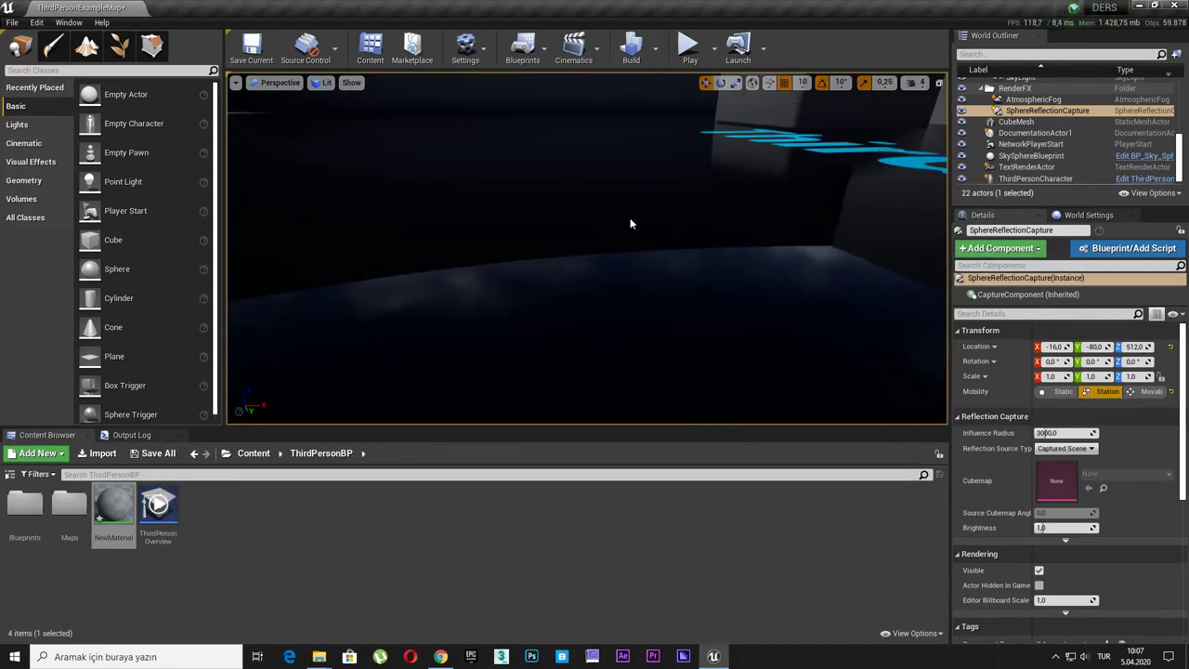
key(F11)
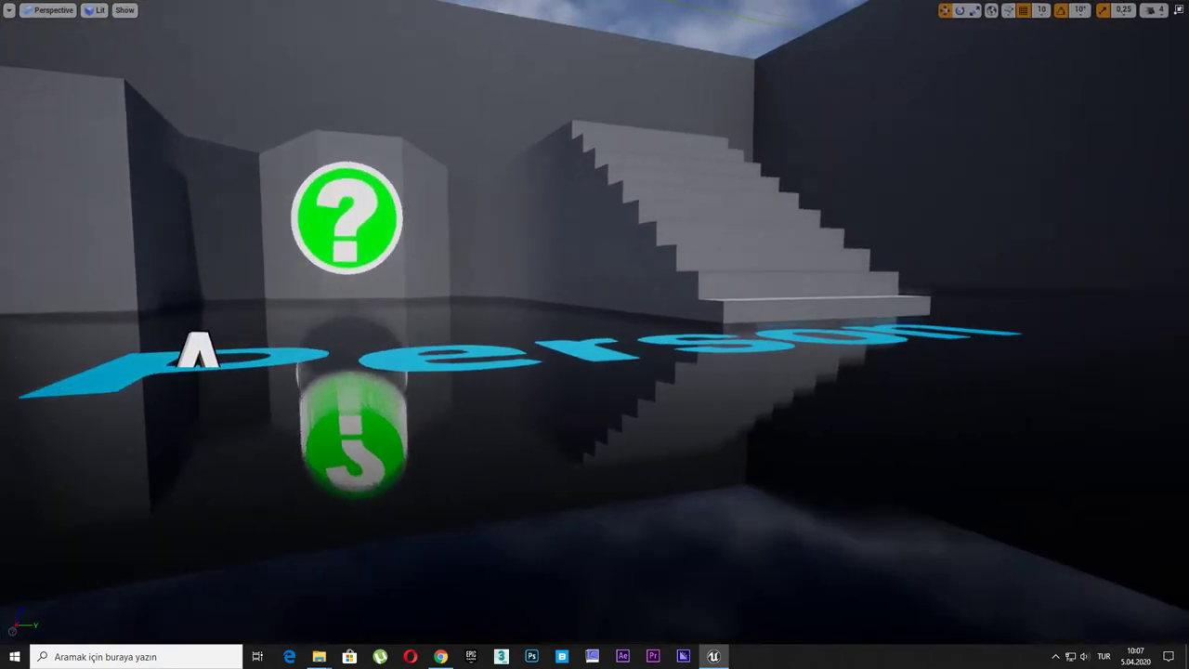
mouse_move(631, 215)
right_down()
mouse_move(595, 223)
mouse_move(641, 235)
right_up()
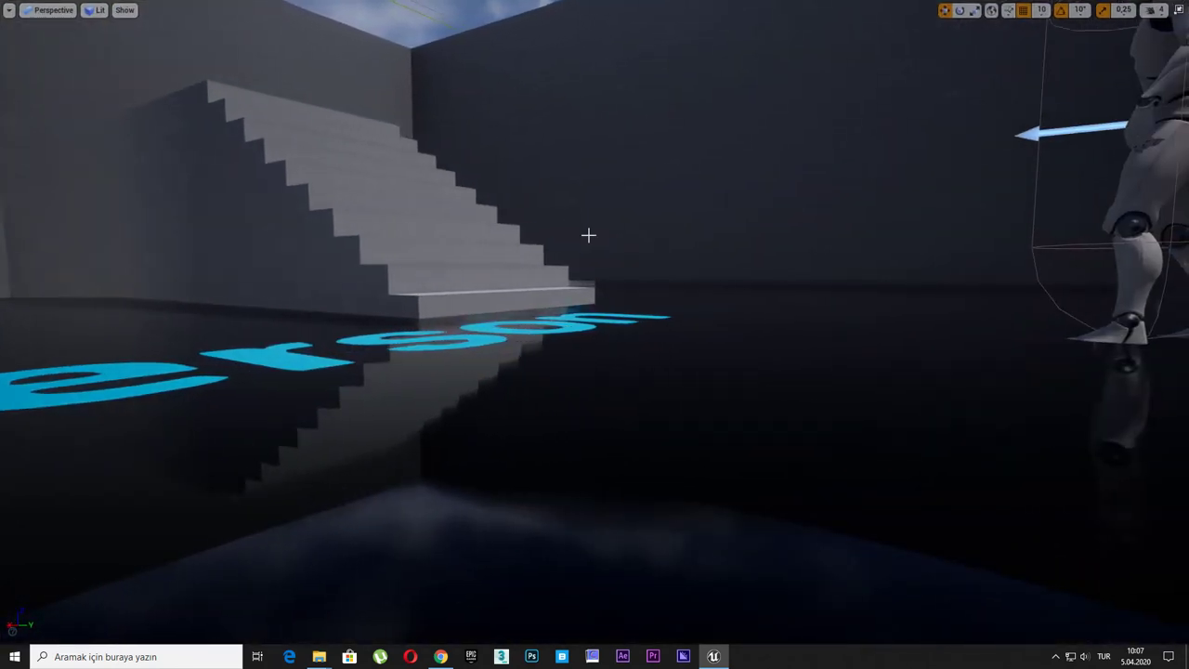
mouse_move(429, 347)
right_down()
mouse_move(334, 343)
mouse_move(443, 326)
mouse_move(483, 279)
right_up()
mouse_move(750, 343)
right_down()
mouse_move(751, 279)
mouse_move(613, 298)
right_up()
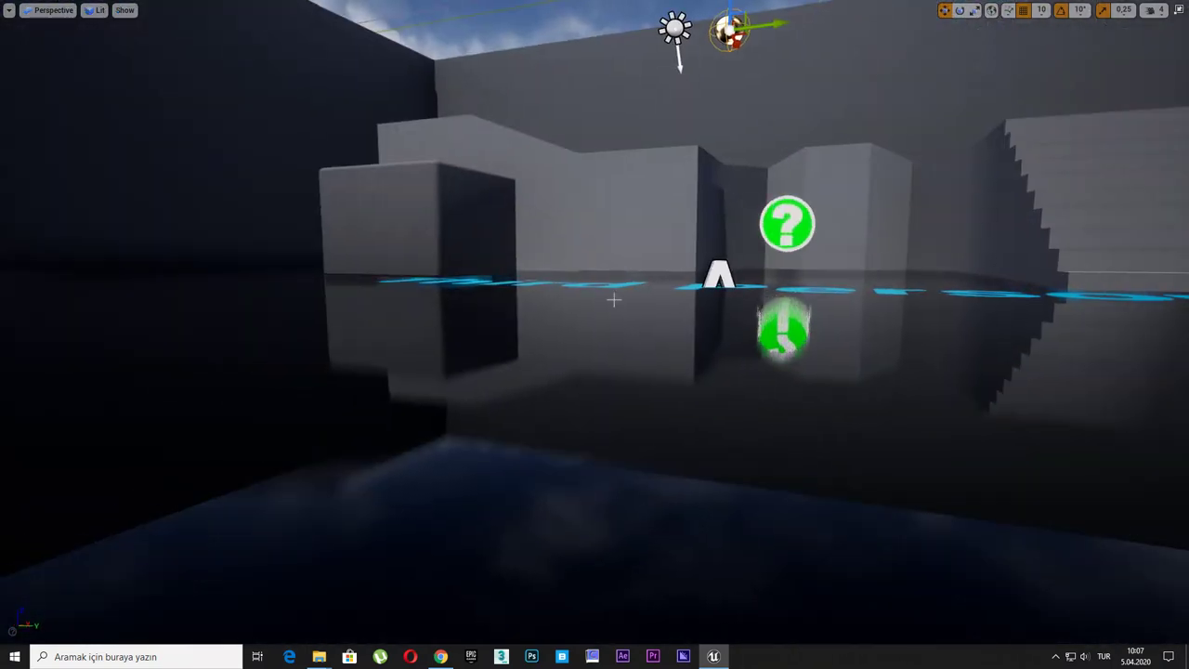
key(F11)
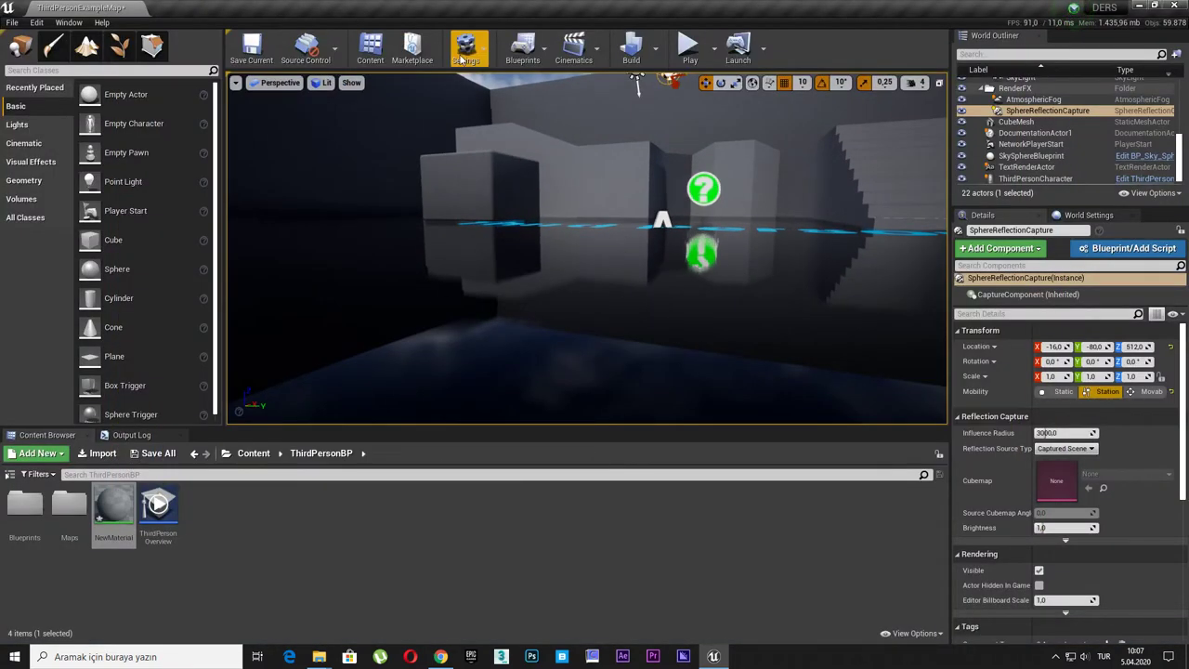
Step: Set Reflection Capture Resolution to 2048 in Project Settings, then minimize the settings window
click(466, 51)
click(494, 104)
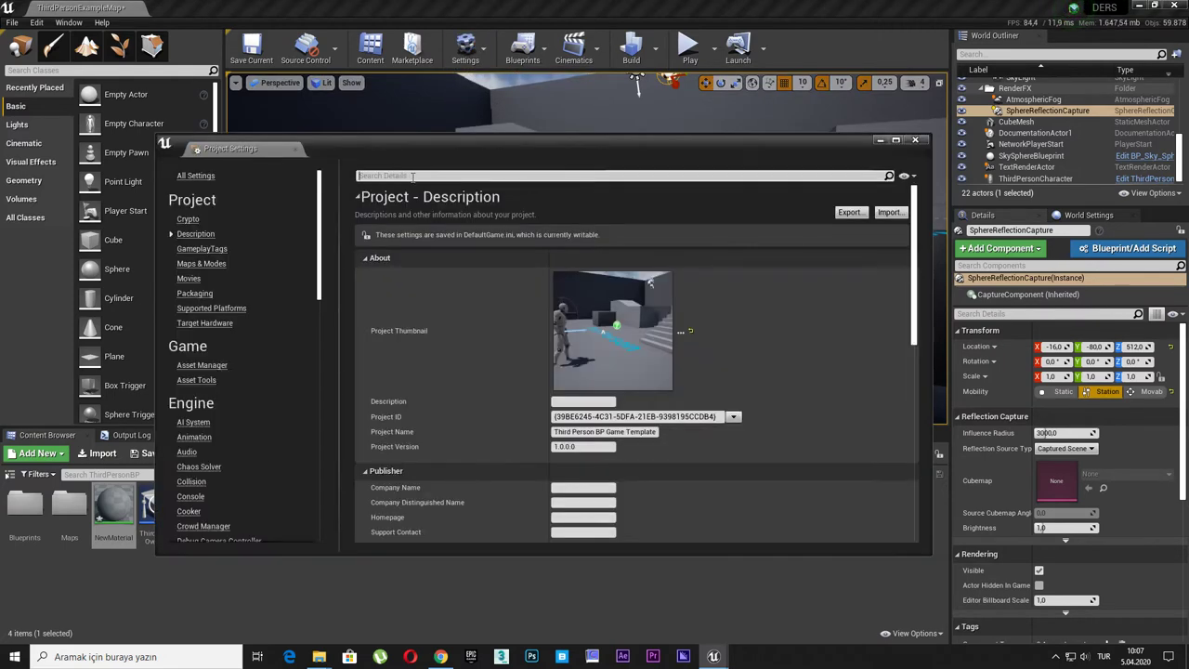
click(412, 175)
text(refle)
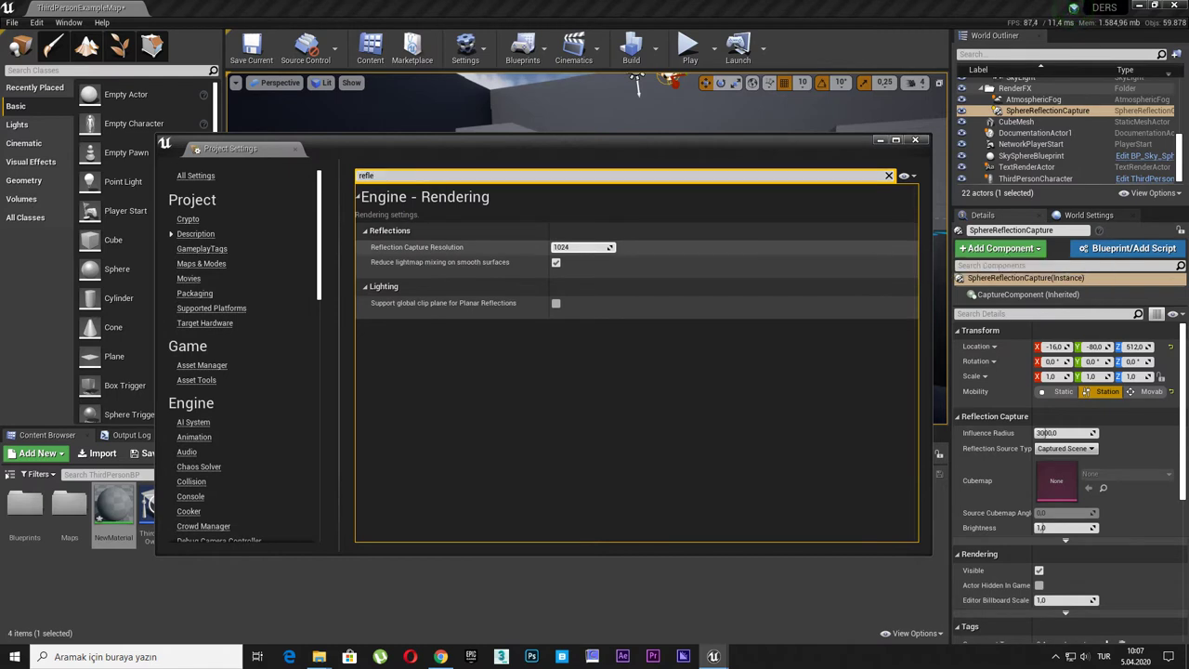
click(587, 247)
text(4096)
key(Return)
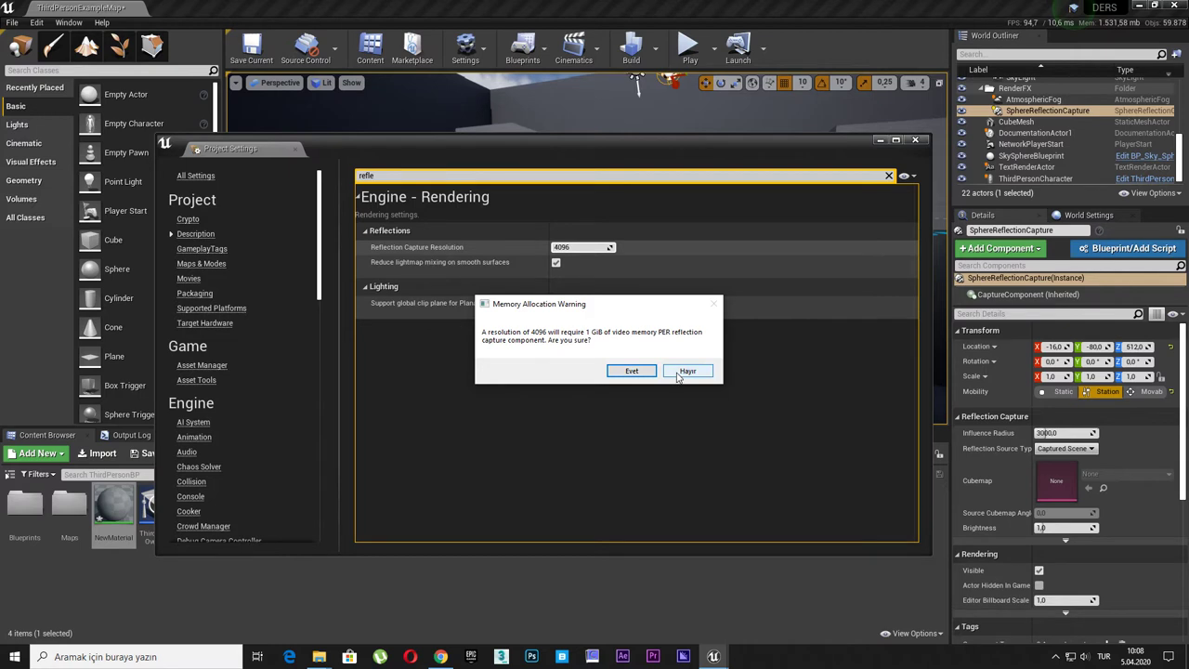
click(679, 372)
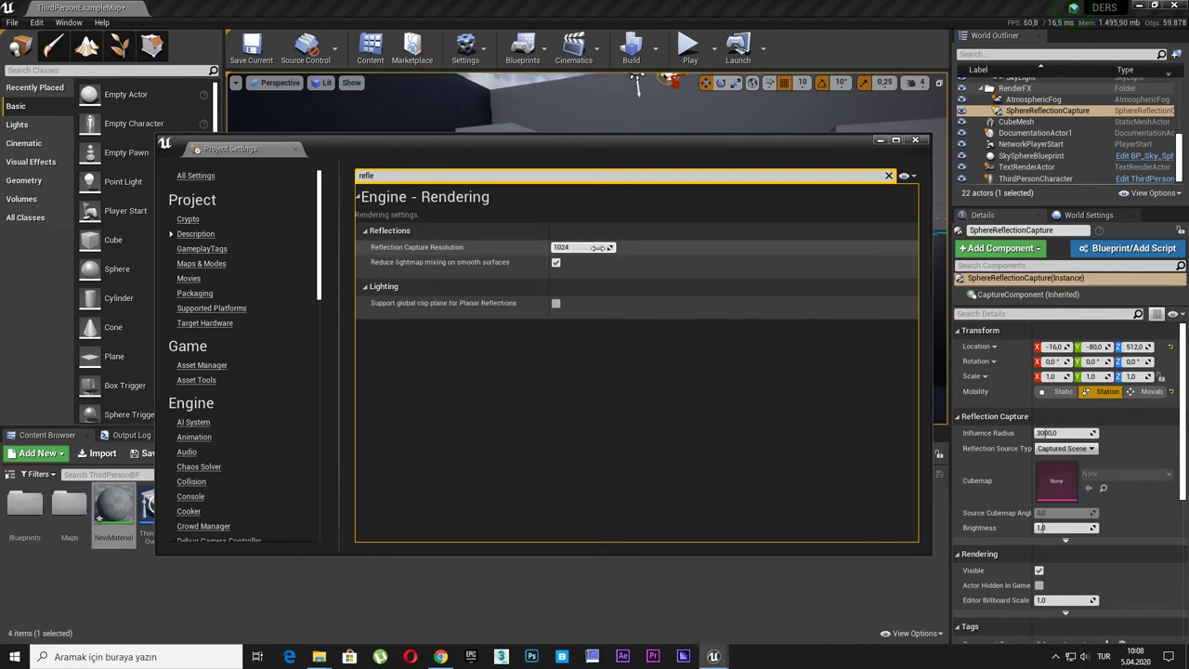
text(20)
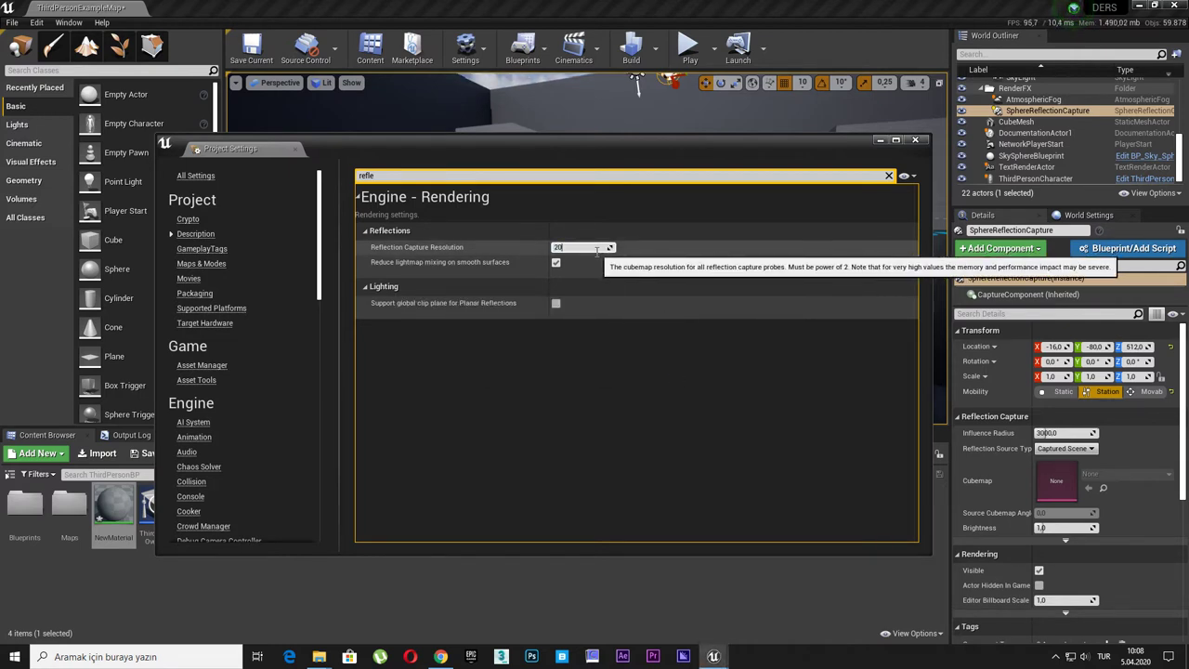
text(44)
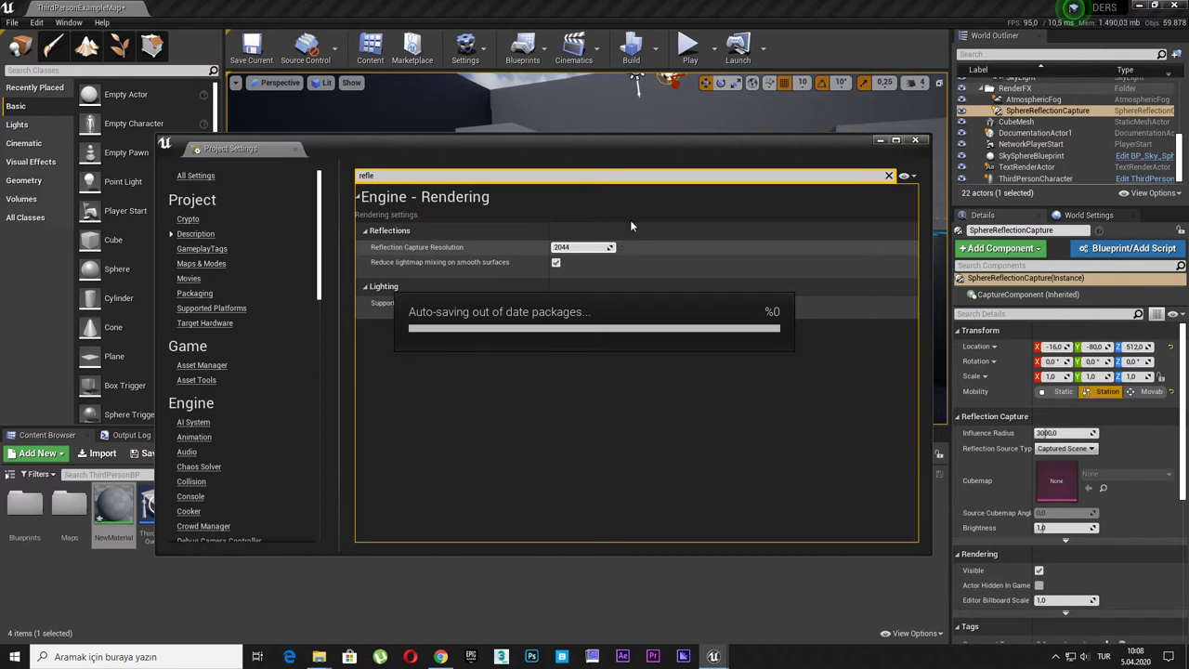
click(580, 248)
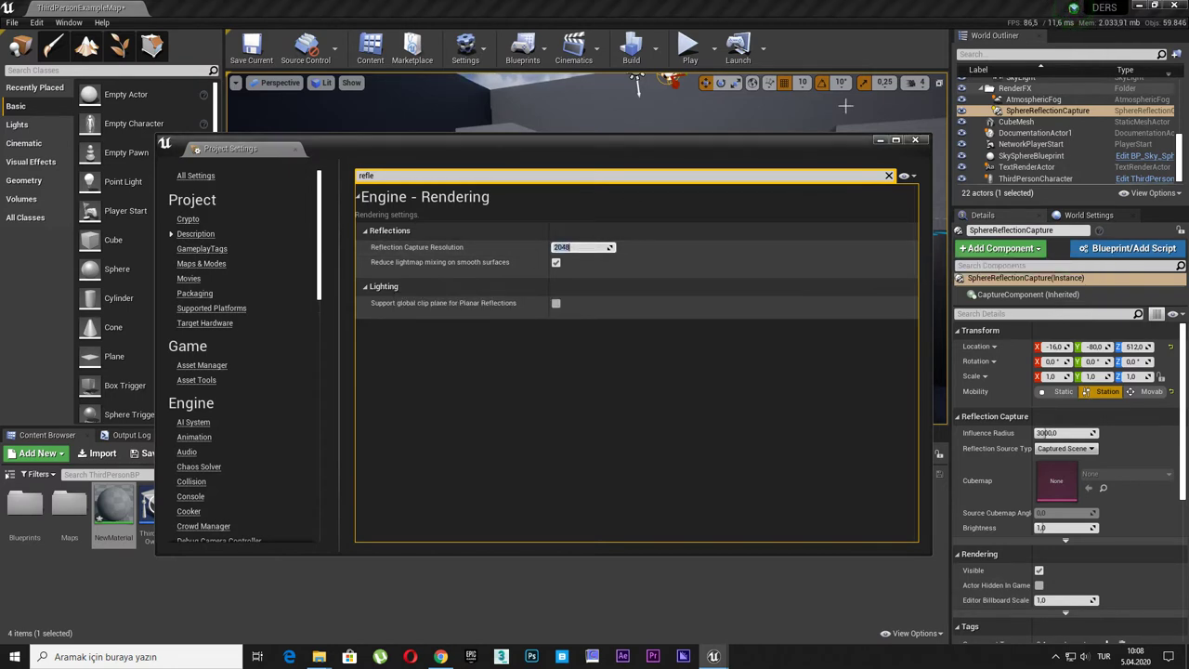
click(880, 141)
Step: Rebuild reflection captures and view the black floor mirroring the mannequin and grey walls full-screen
right_drag(674, 241, 650, 232)
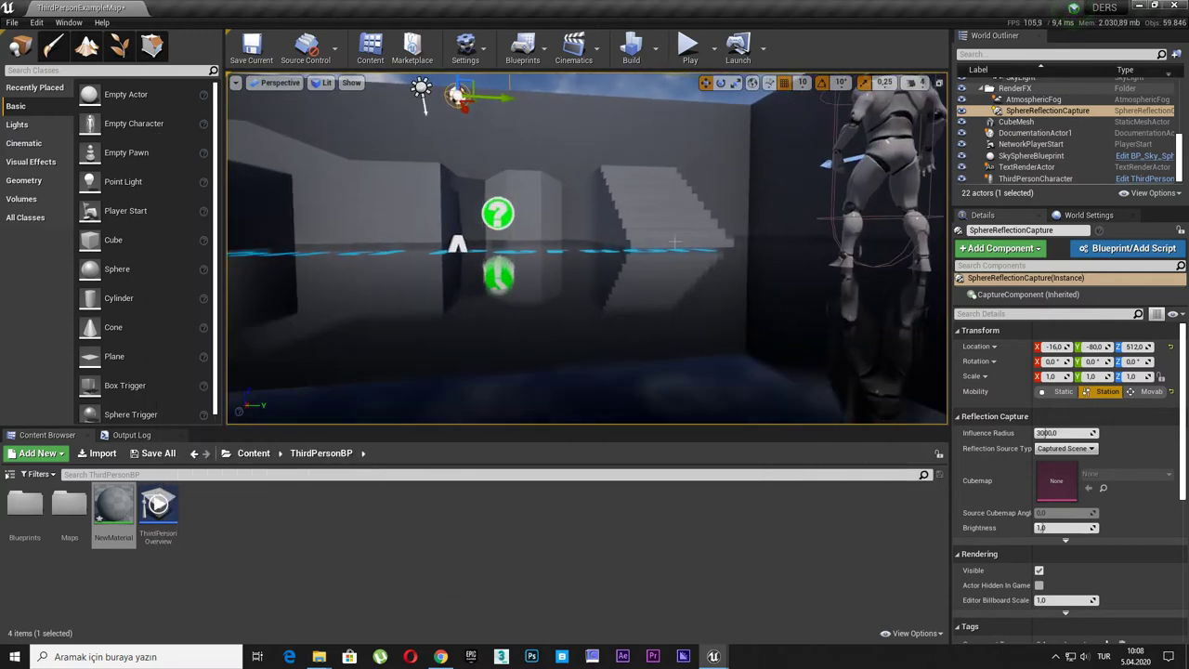
key(F11)
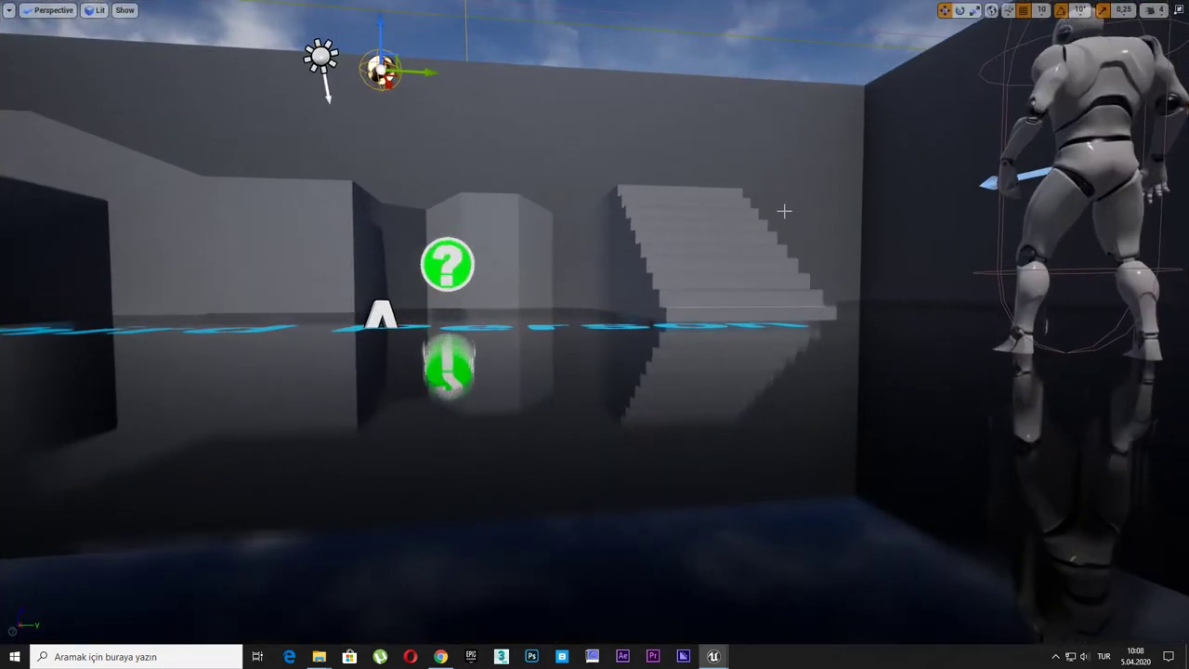
key(F11)
click(657, 58)
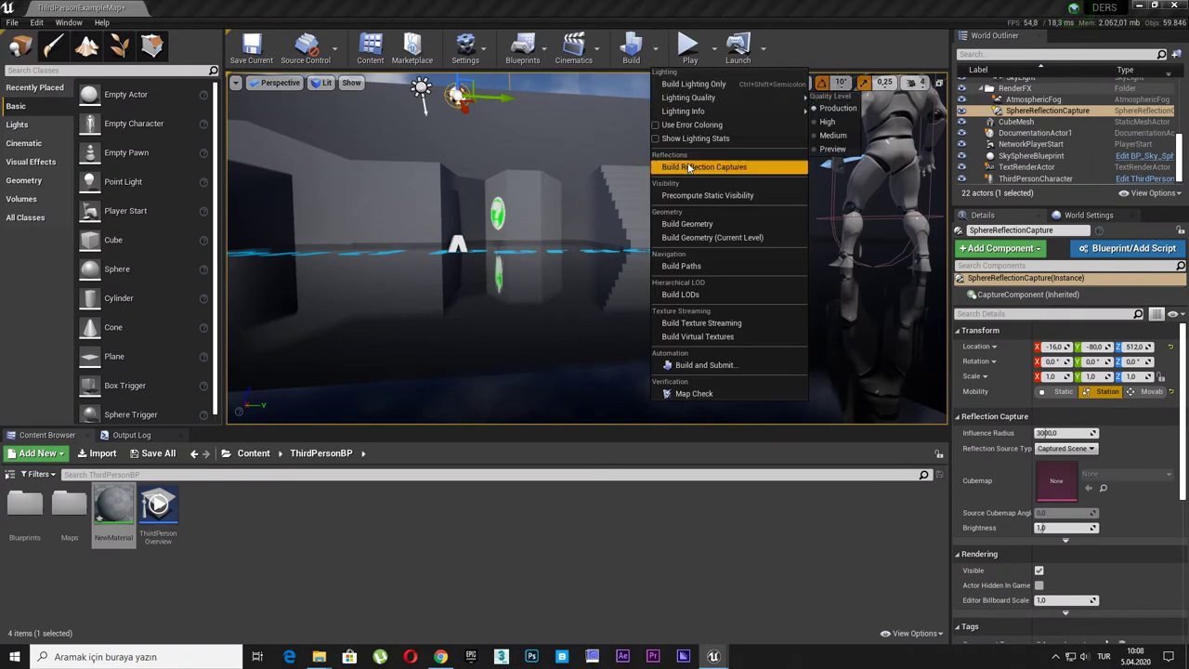
click(708, 162)
key(F11)
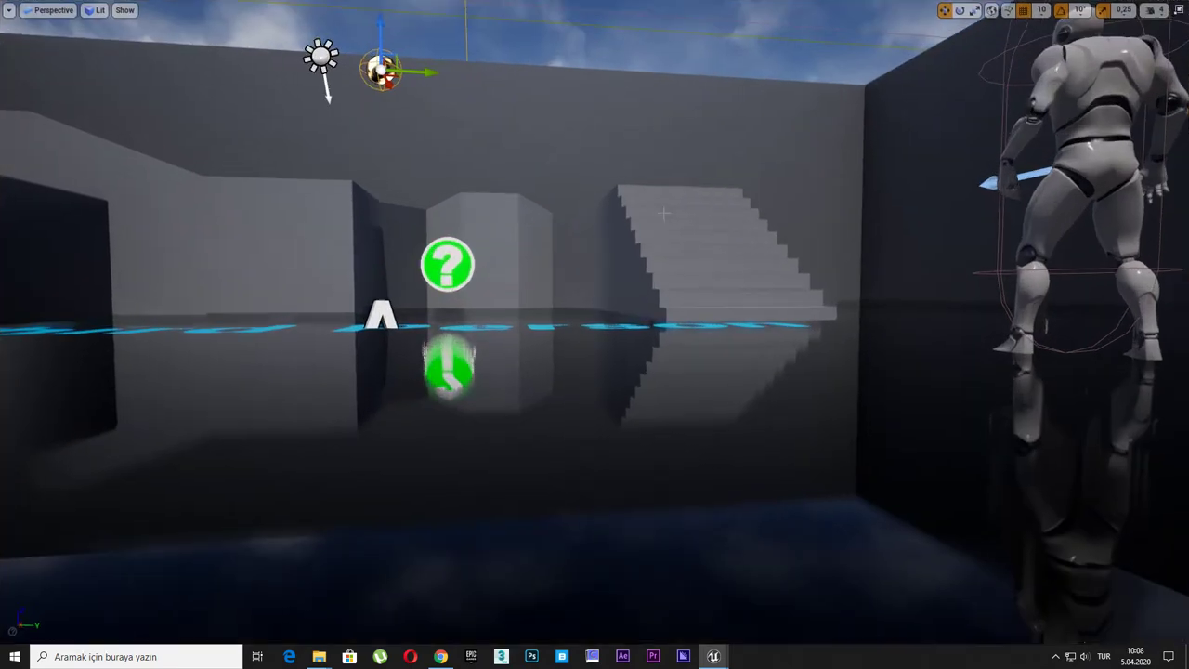
mouse_move(674, 214)
right_down()
mouse_move(674, 278)
mouse_move(651, 232)
mouse_move(724, 232)
mouse_move(650, 232)
mouse_move(706, 232)
mouse_move(595, 205)
mouse_move(654, 205)
right_up()
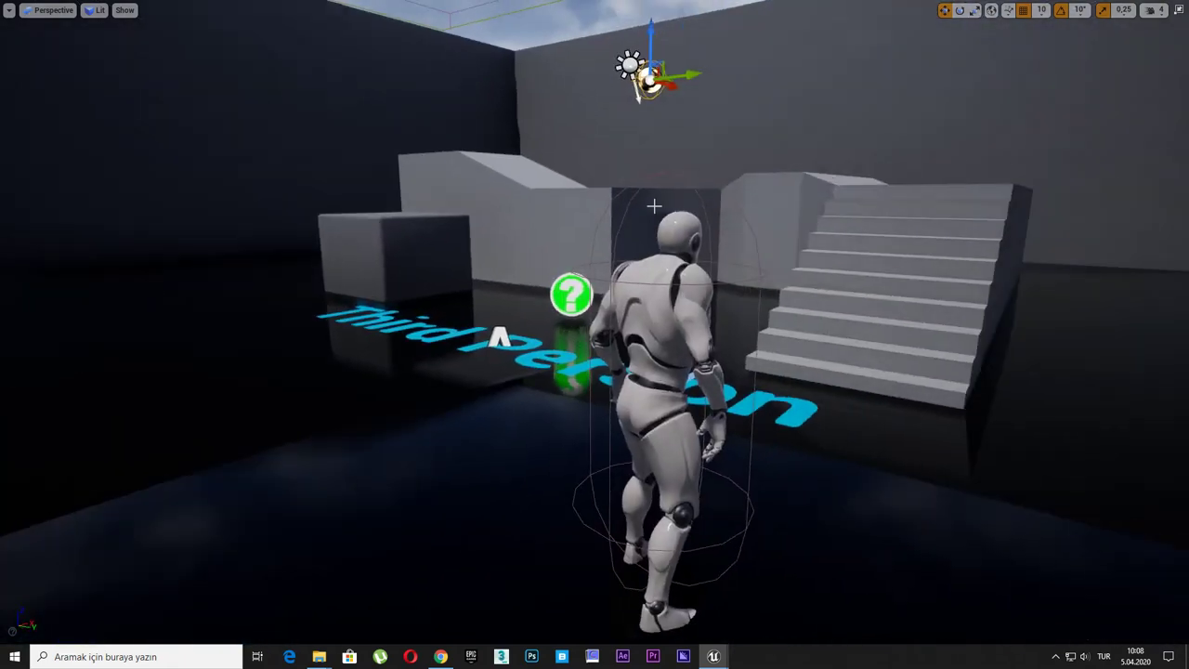
key(F11)
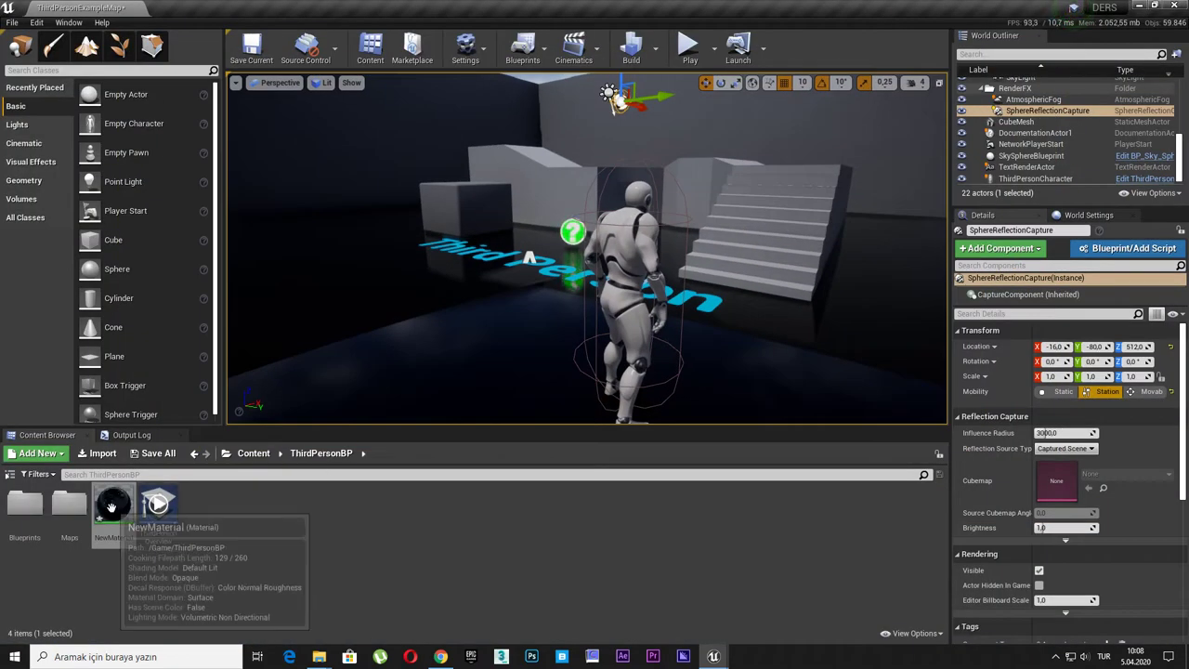
Step: In NewMaterial, duplicate the Multiply node and set the copy's Const B to about 4.96
double_click(113, 506)
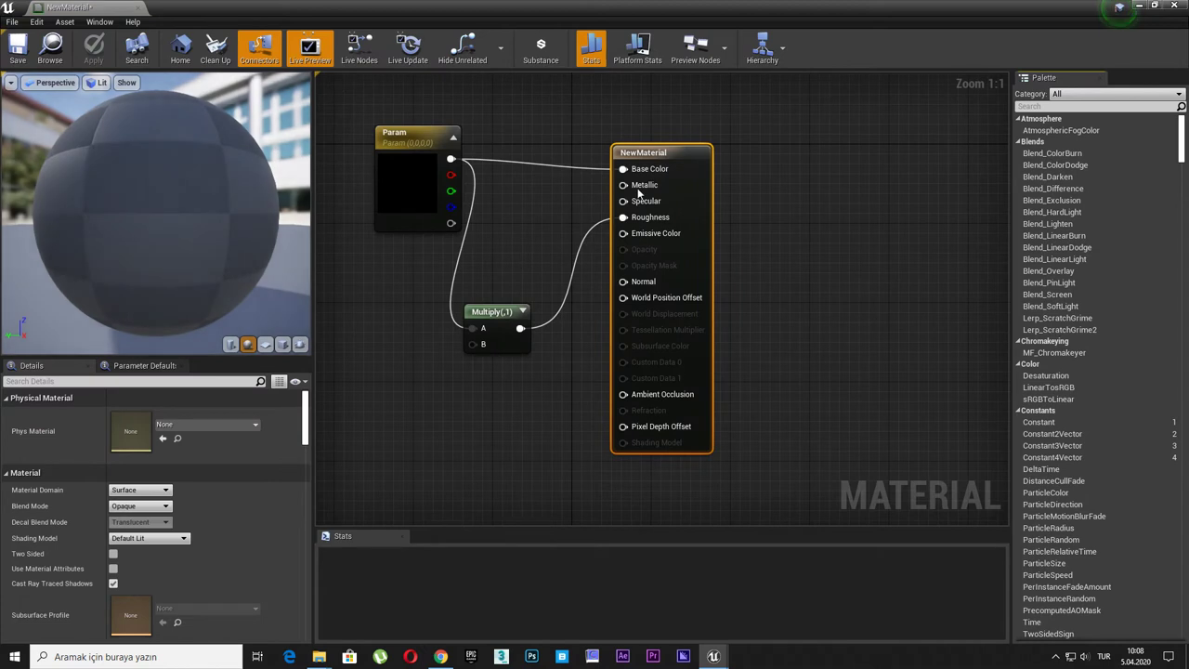
click(502, 344)
key(ctrl+w)
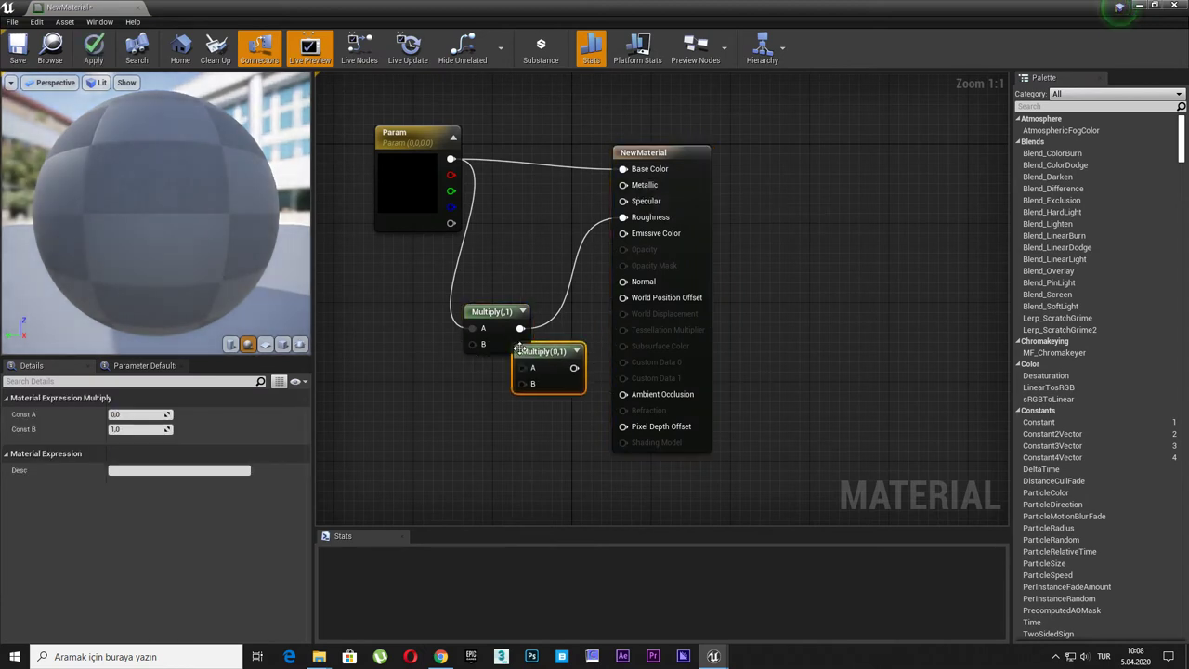
mouse_move(526, 375)
mouse_down()
mouse_move(368, 342)
mouse_move(623, 201)
mouse_up()
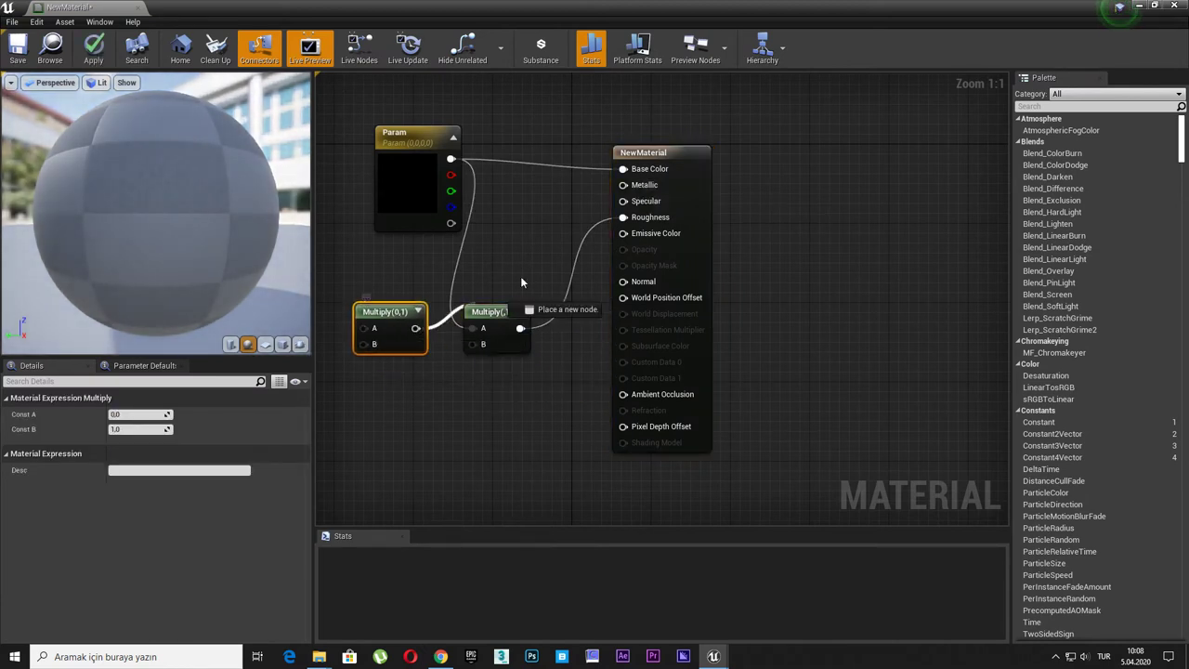
key(Home)
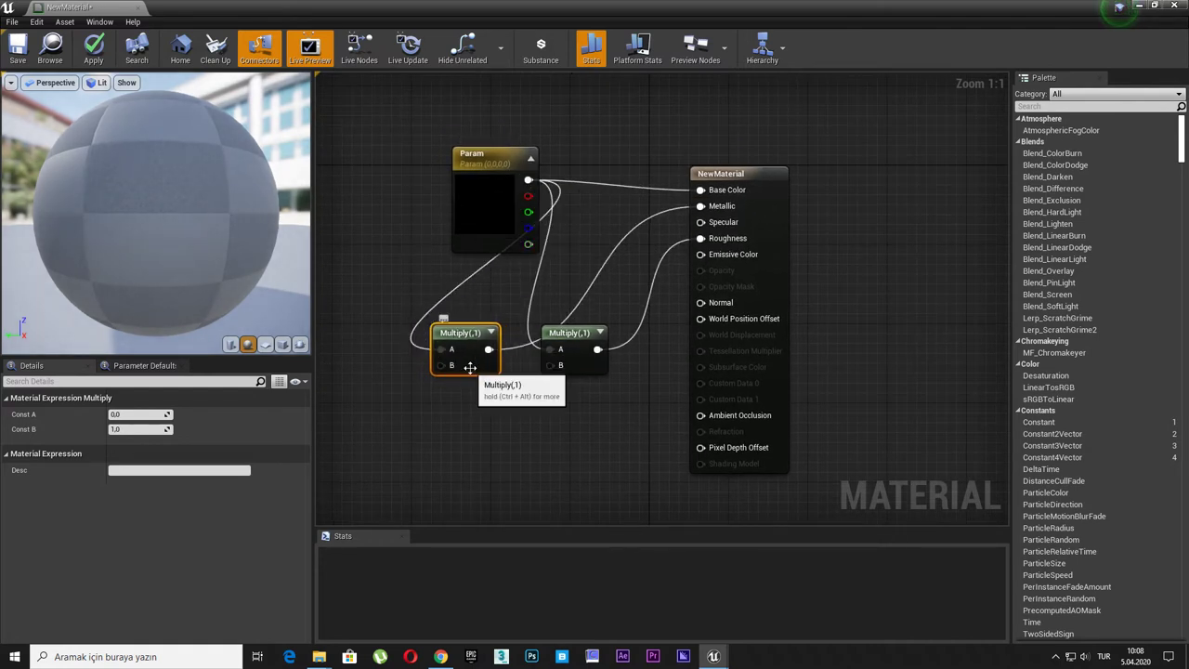
drag(138, 430, 172, 431)
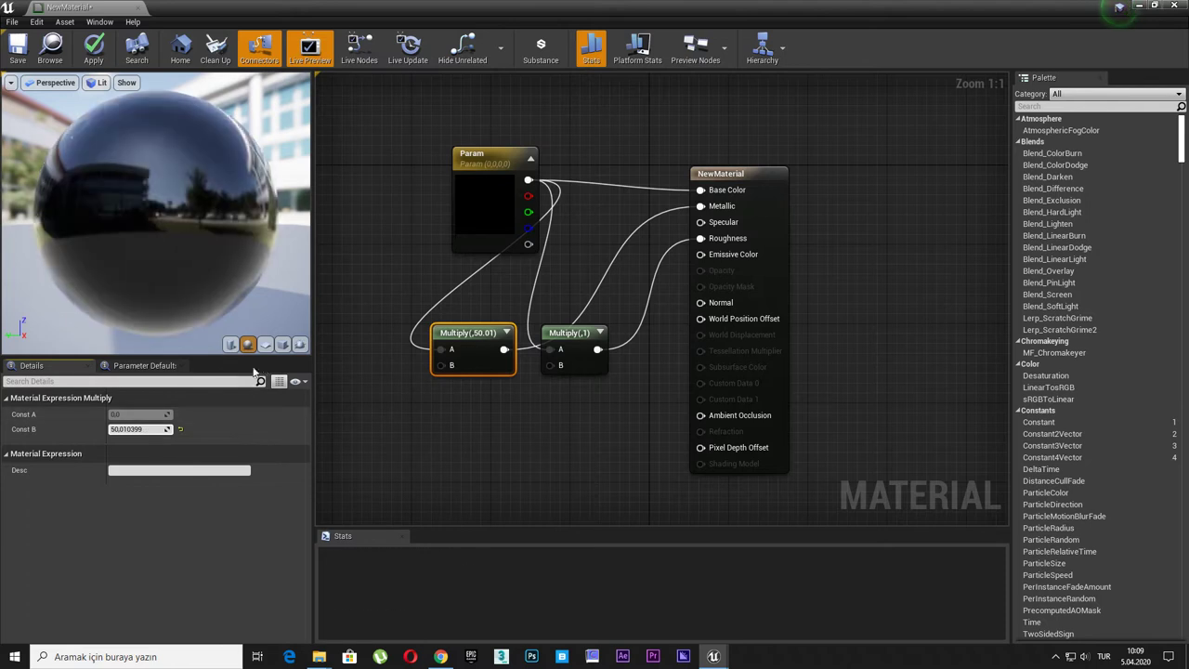
Step: Set the Param node's default colour to a dark 0.349 grey
click(474, 208)
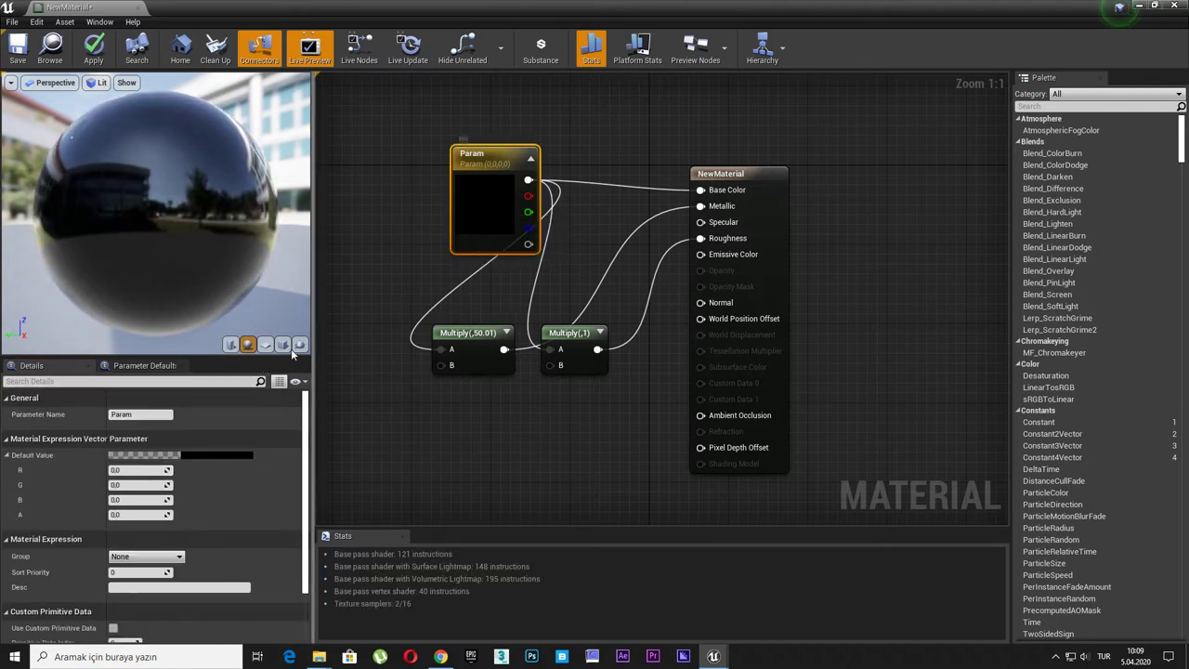
click(208, 454)
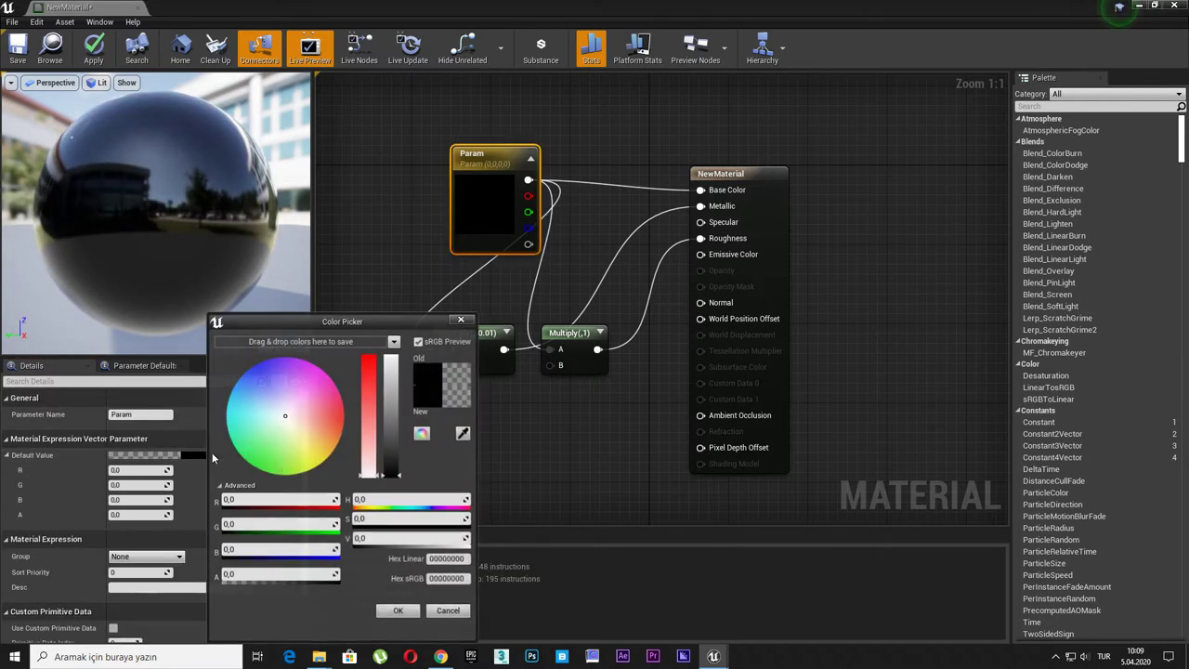
click(391, 472)
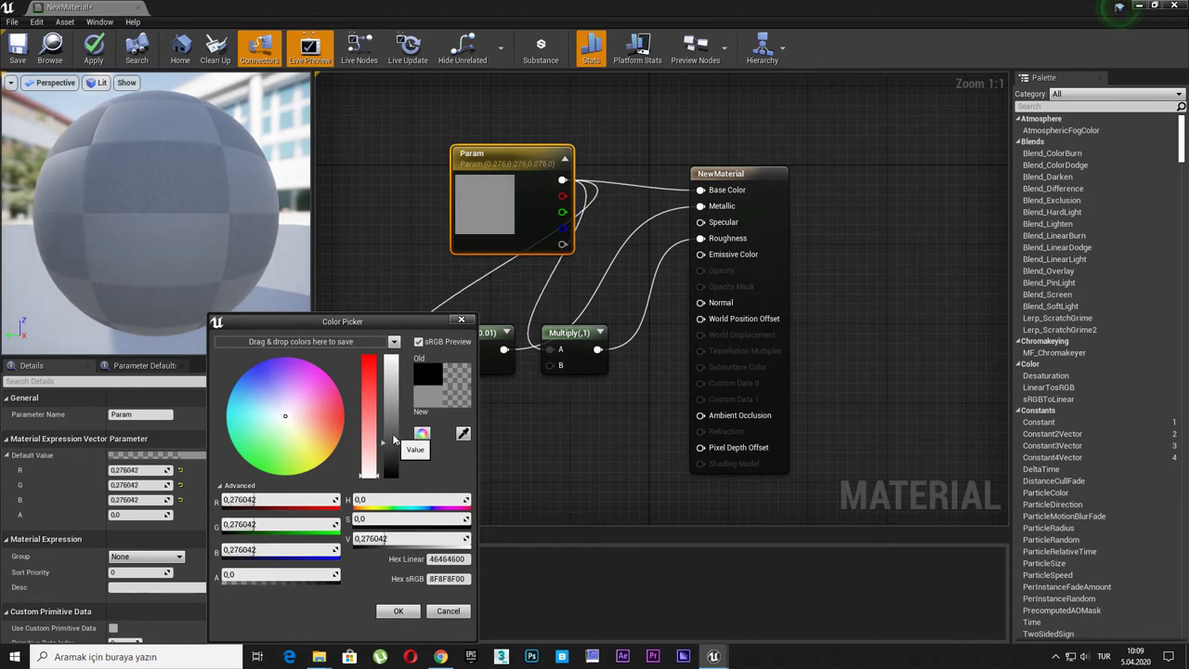
click(401, 614)
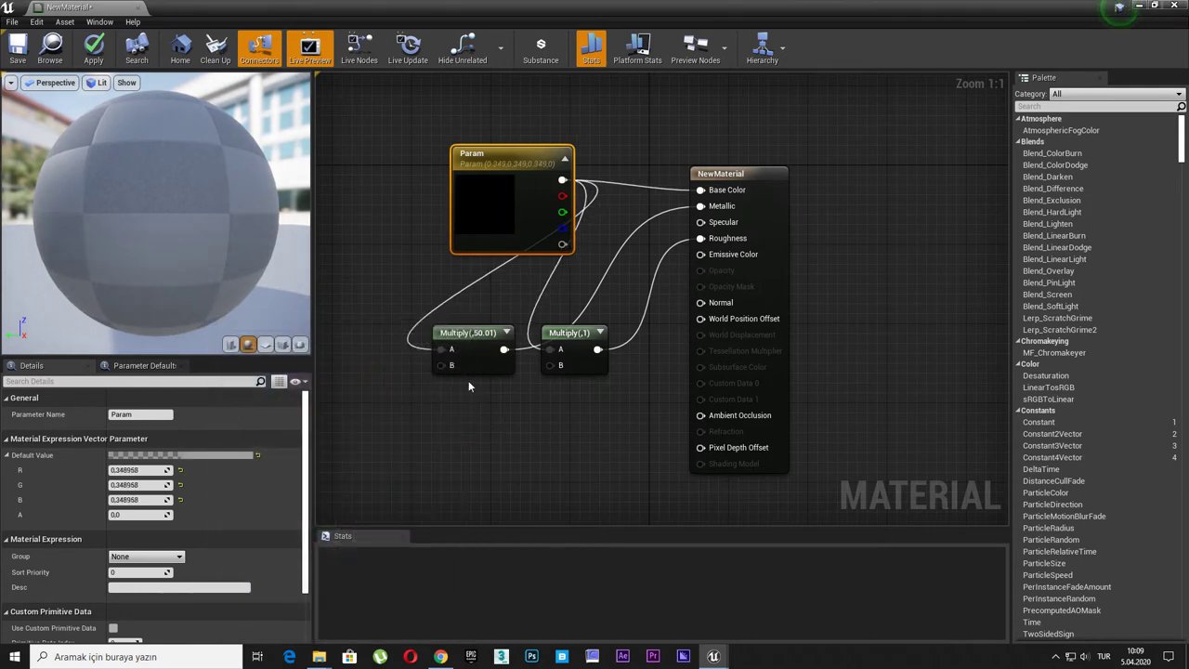
Step: Lower the right Multiply's Const B to 0.0381 and close the material editor
click(468, 364)
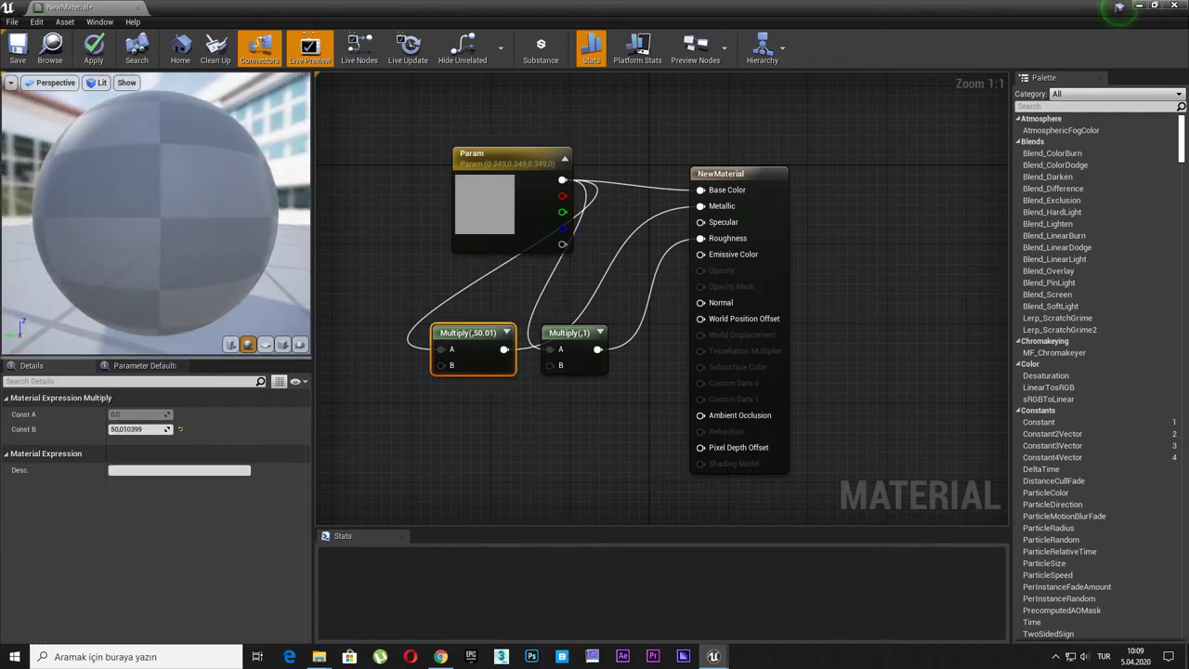
click(578, 362)
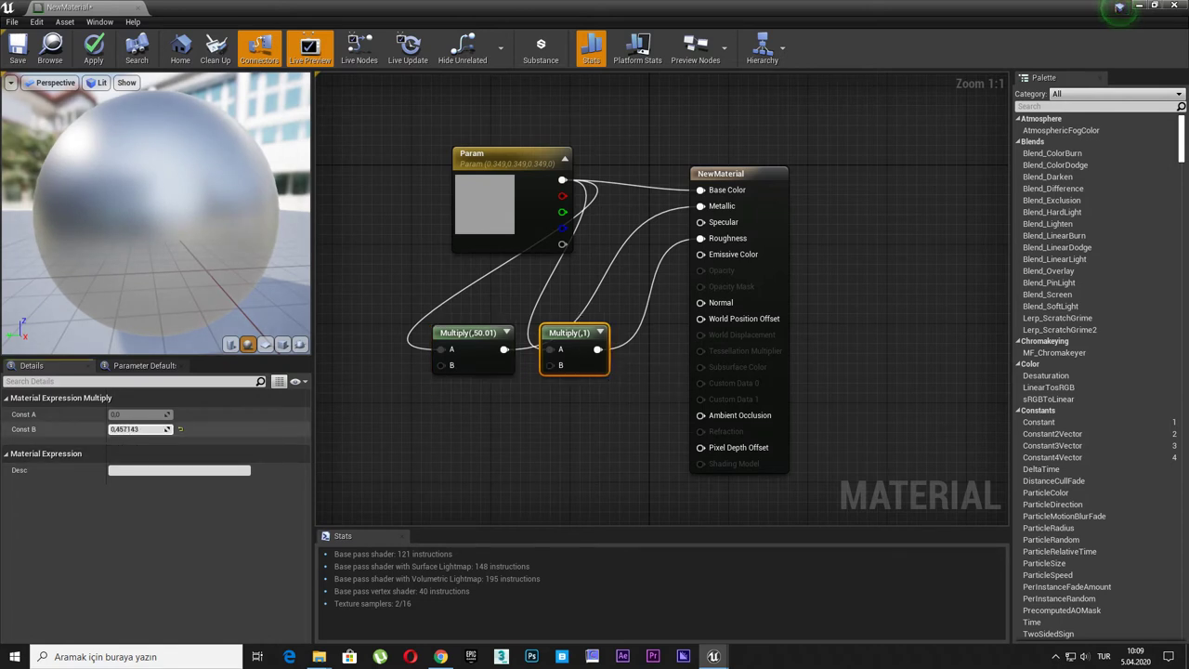
drag(168, 429, 162, 429)
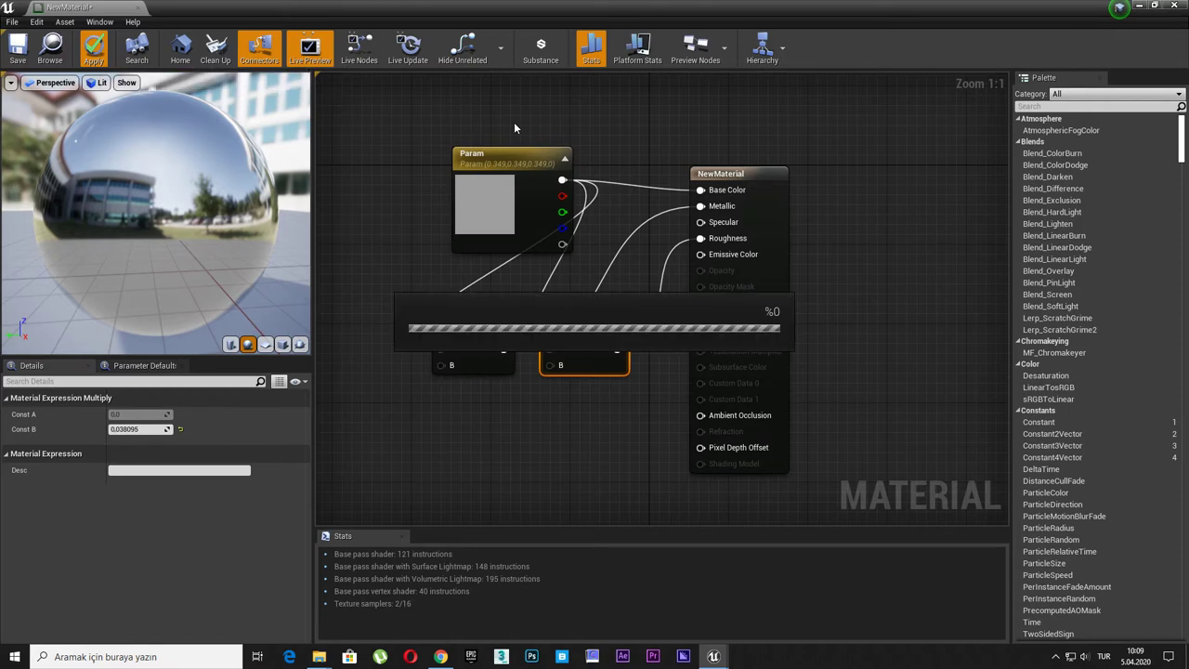
click(138, 9)
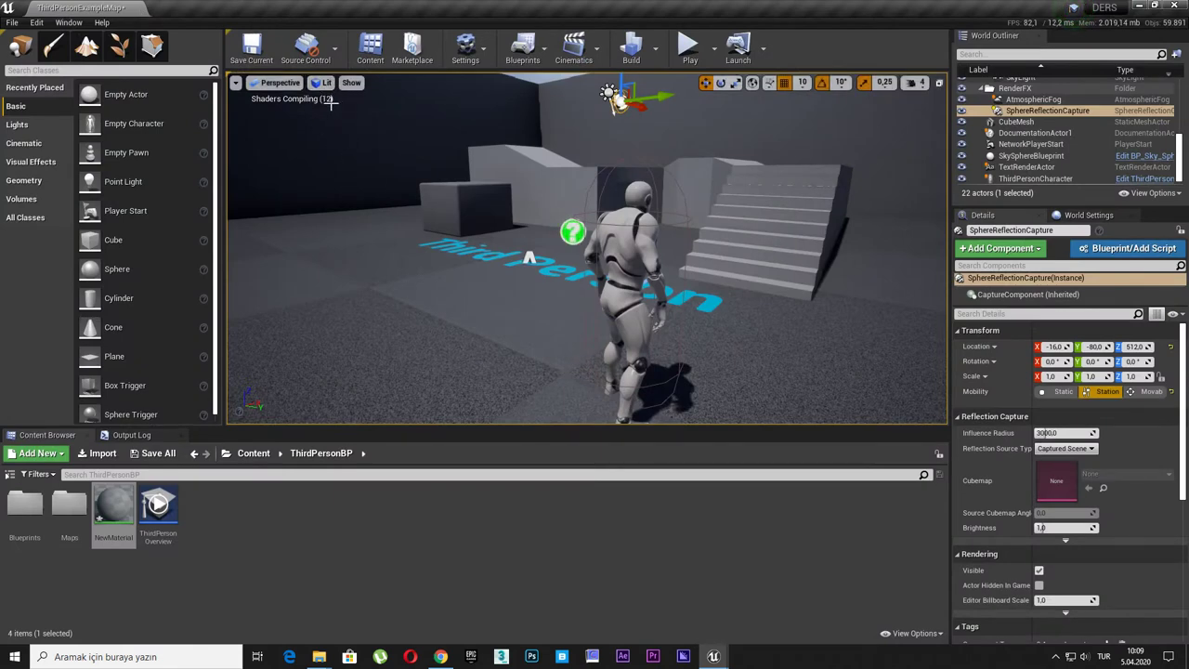
Step: Rebuild the reflection captures after orbiting around the character
right_drag(339, 115, 260, 123)
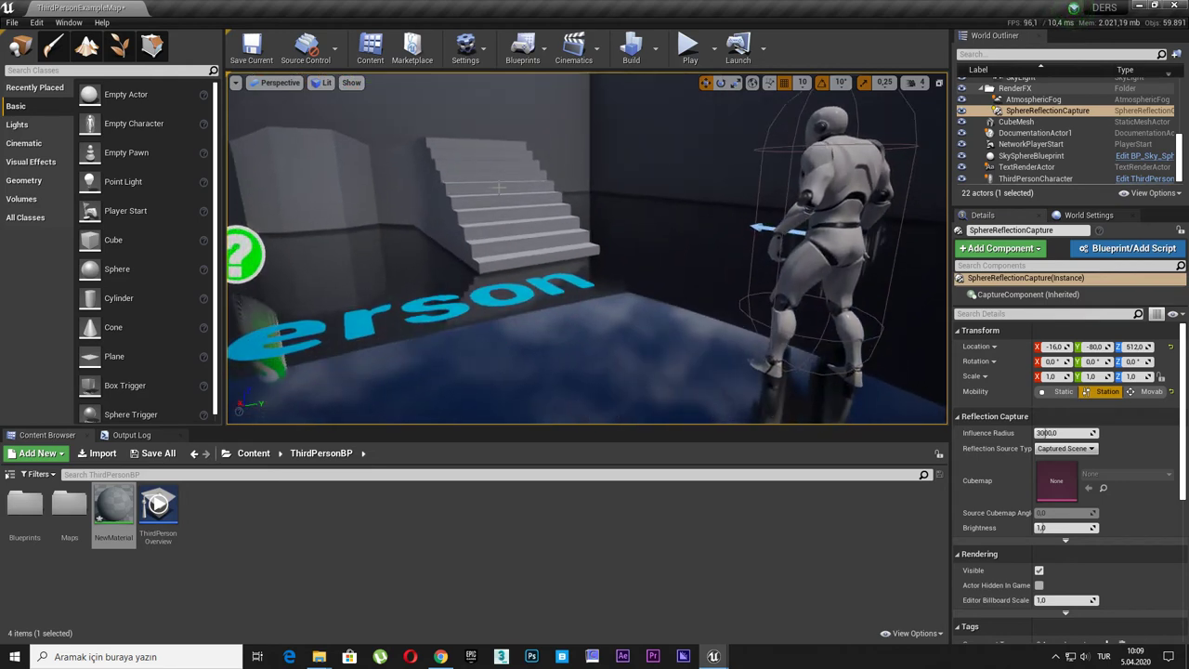
click(656, 58)
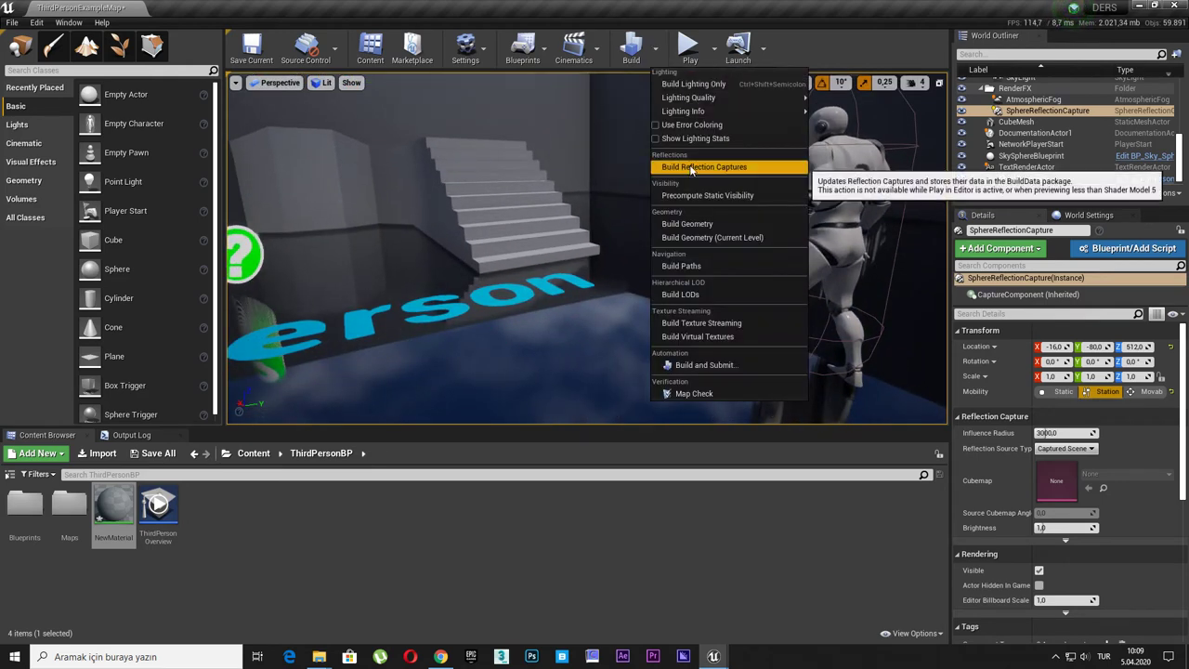
click(688, 160)
right_drag(664, 163, 665, 163)
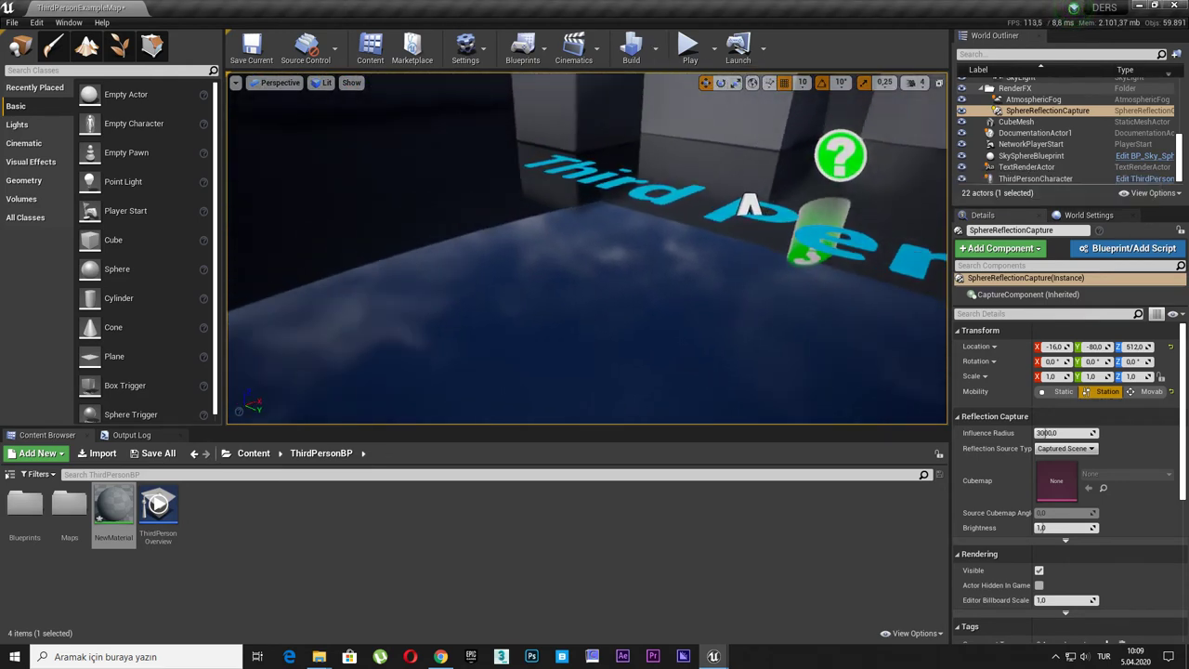
Step: Move the sphere reflection capture down to just above the floor beside the Third Person text
key(F11)
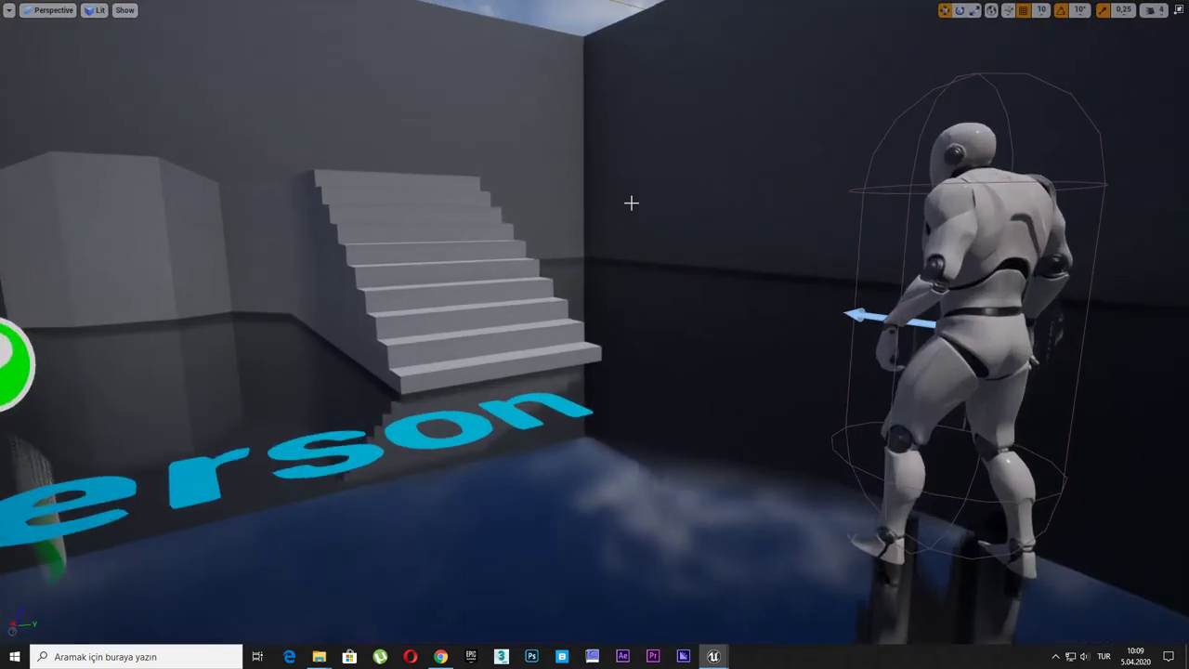
right_drag(631, 202, 632, 202)
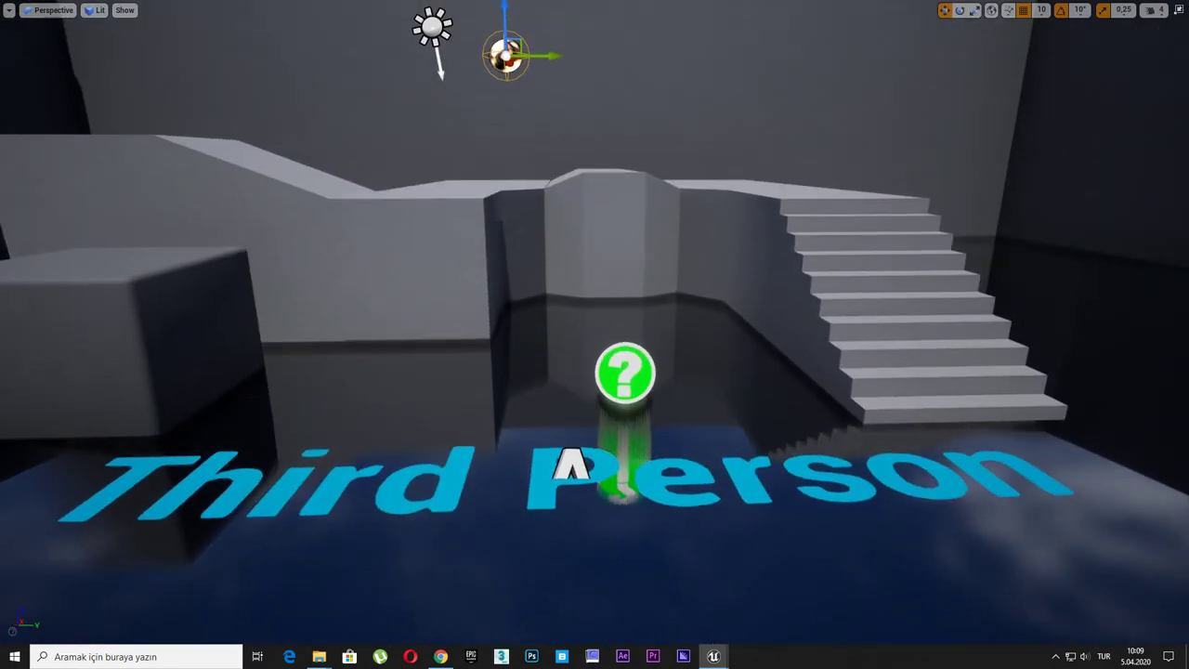
drag(520, 28, 542, 262)
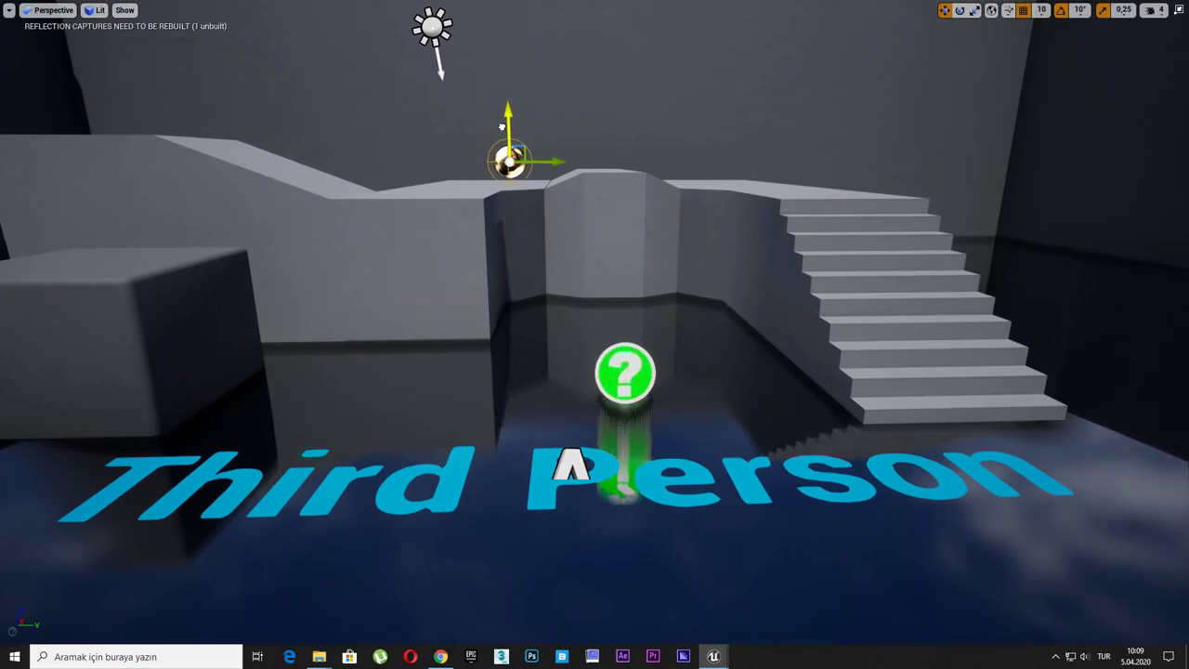
right_drag(589, 228, 589, 228)
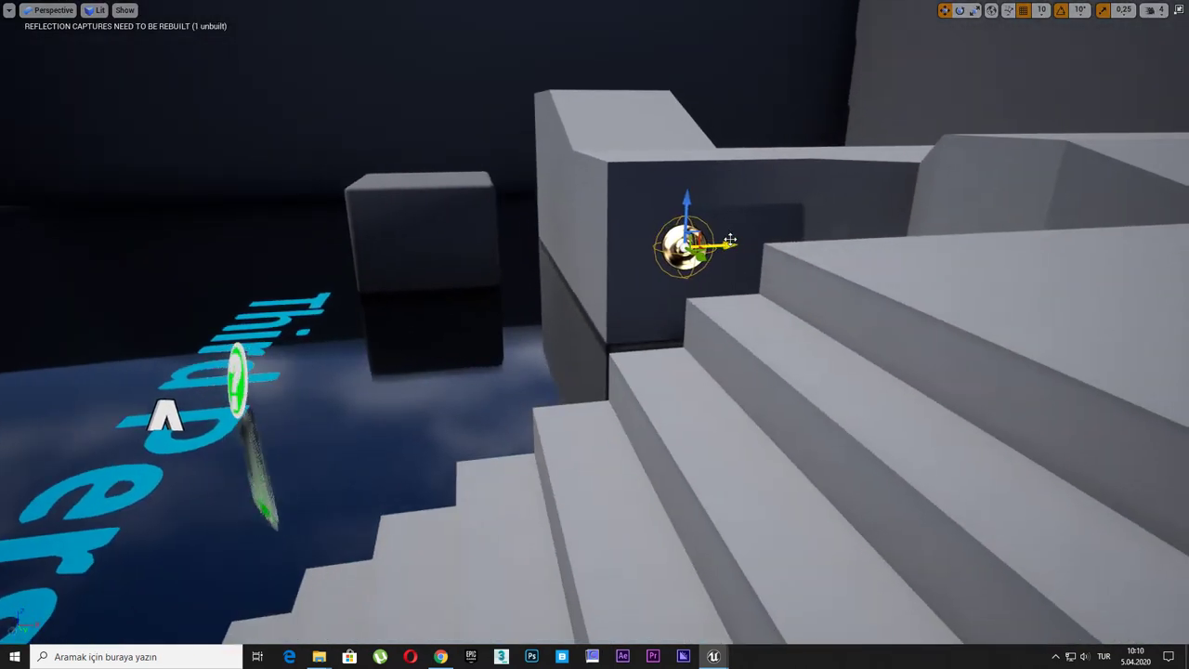
drag(723, 245, 235, 314)
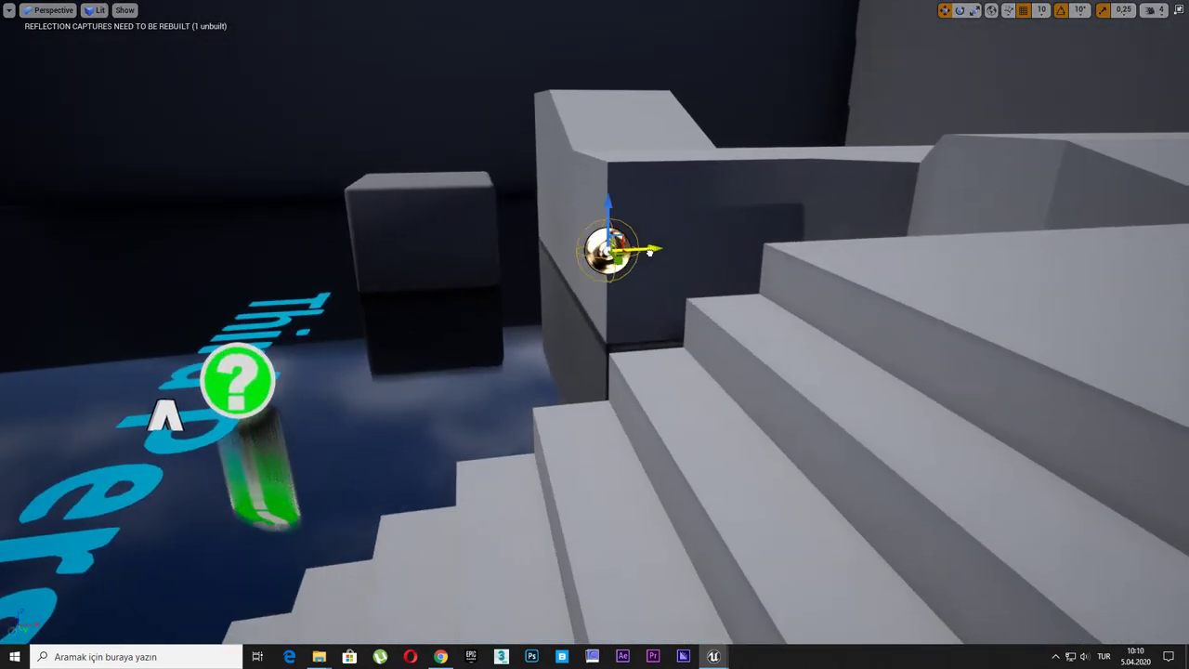
right_drag(235, 314, 235, 314)
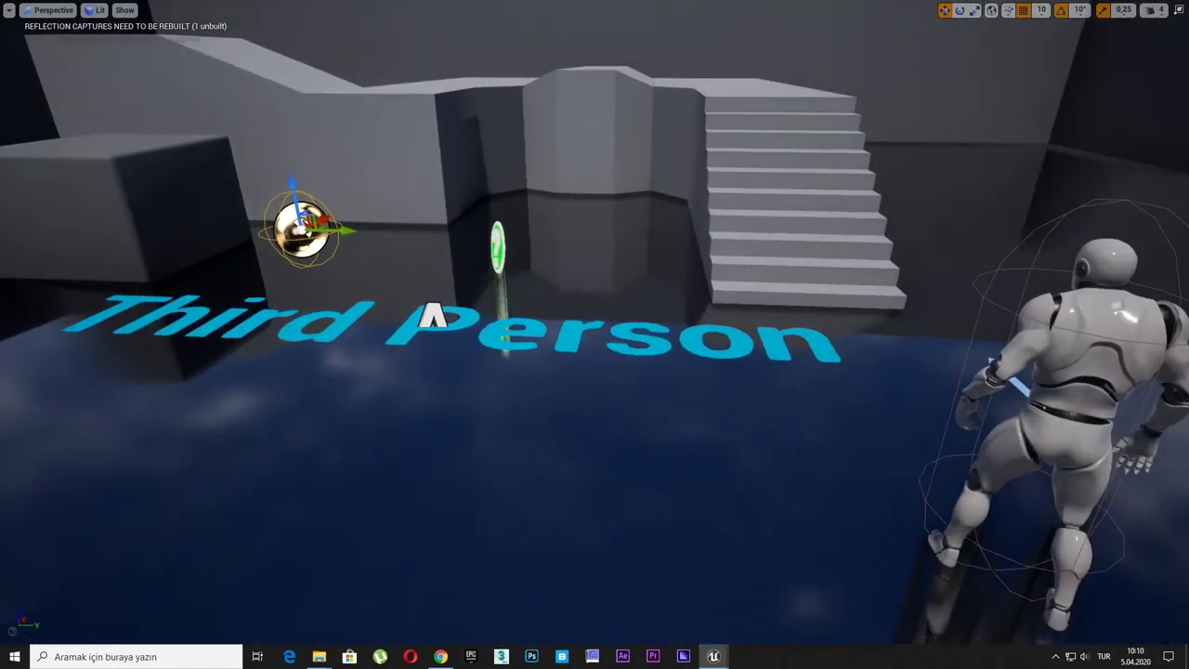
right_drag(93, 293, 93, 294)
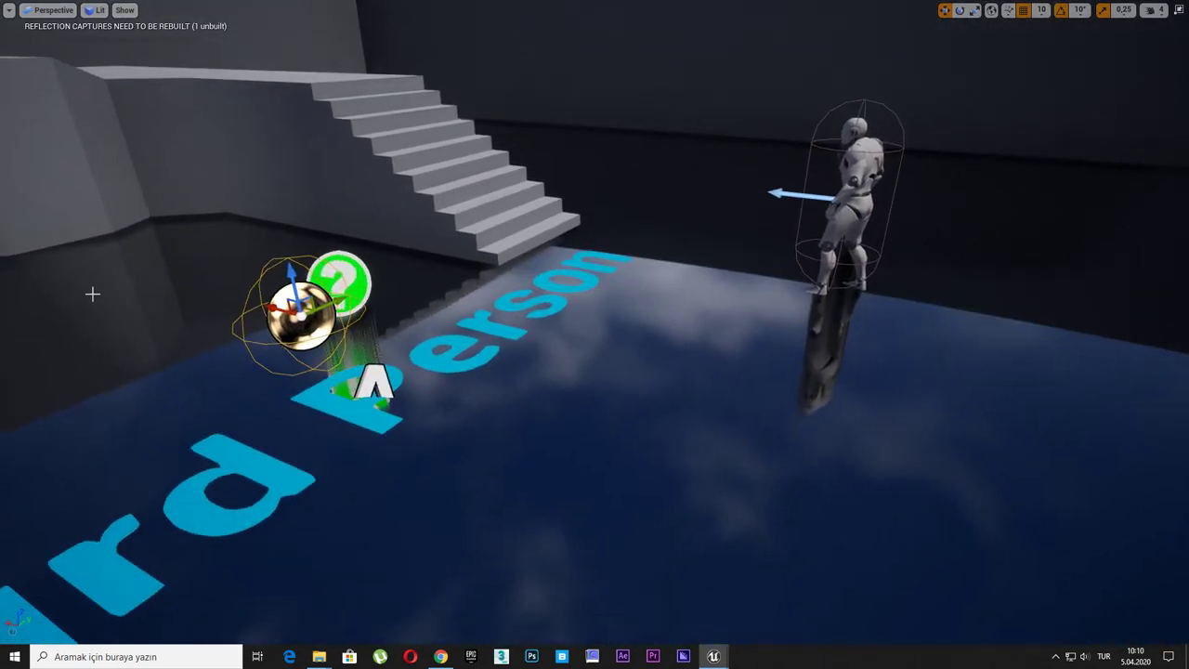
mouse_move(291, 275)
mouse_down()
mouse_move(375, 532)
mouse_move(379, 325)
mouse_up()
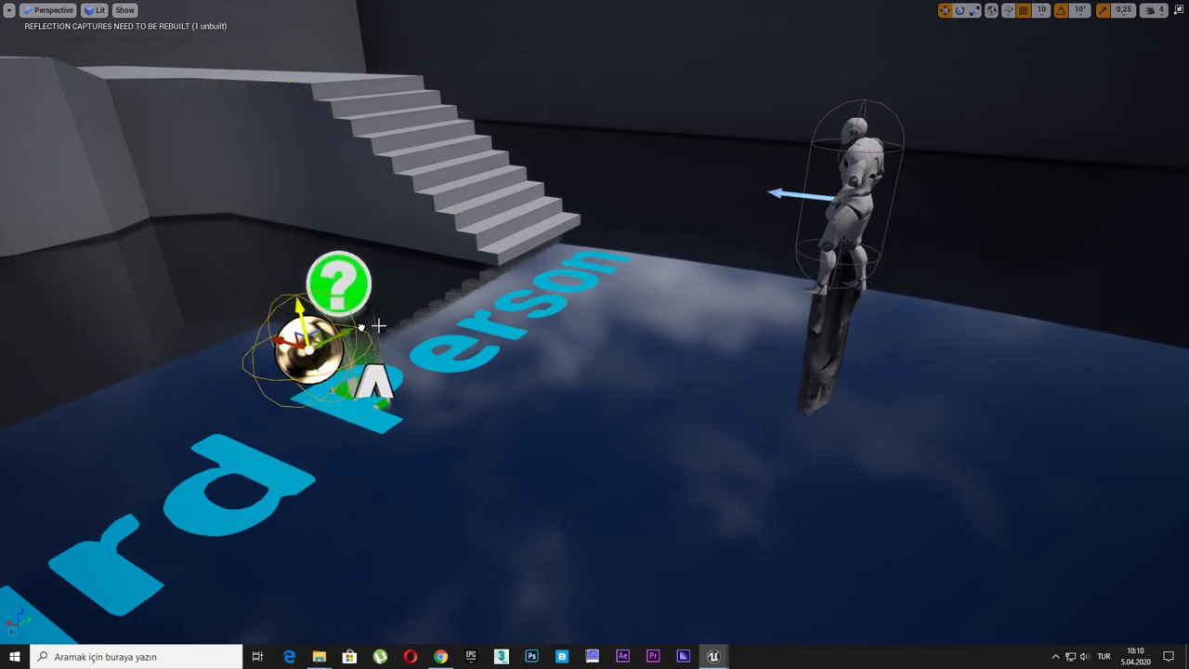
key(F11)
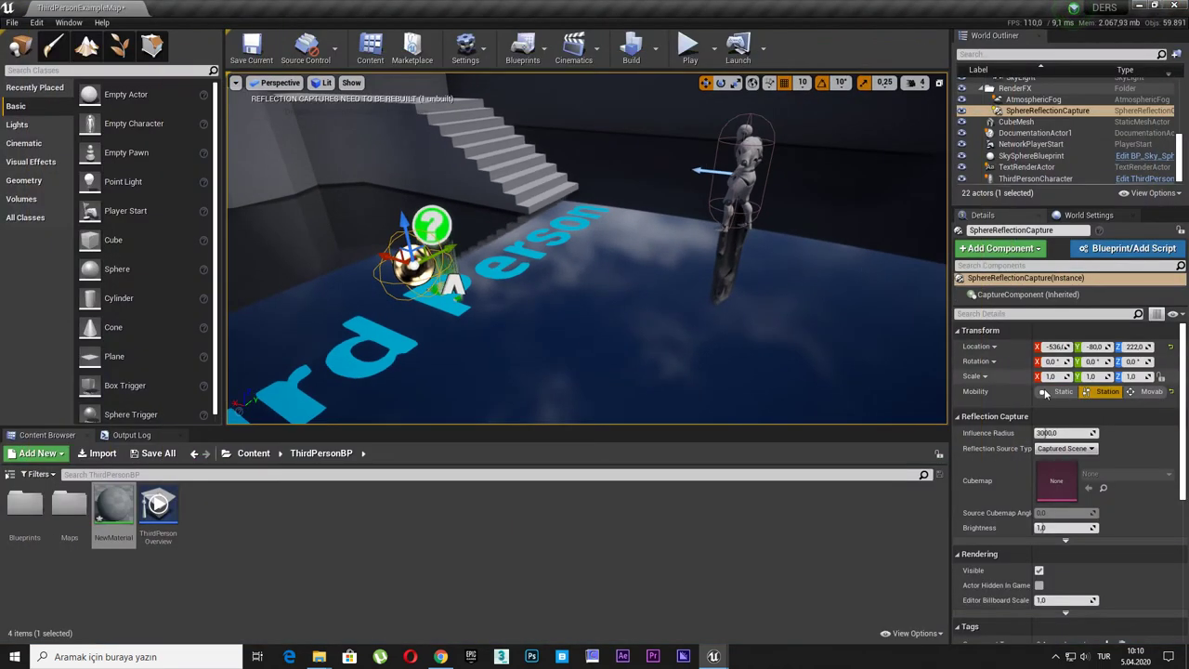
Step: Set the reflection capture's Influence Radius to 3000
click(1065, 435)
text(2)
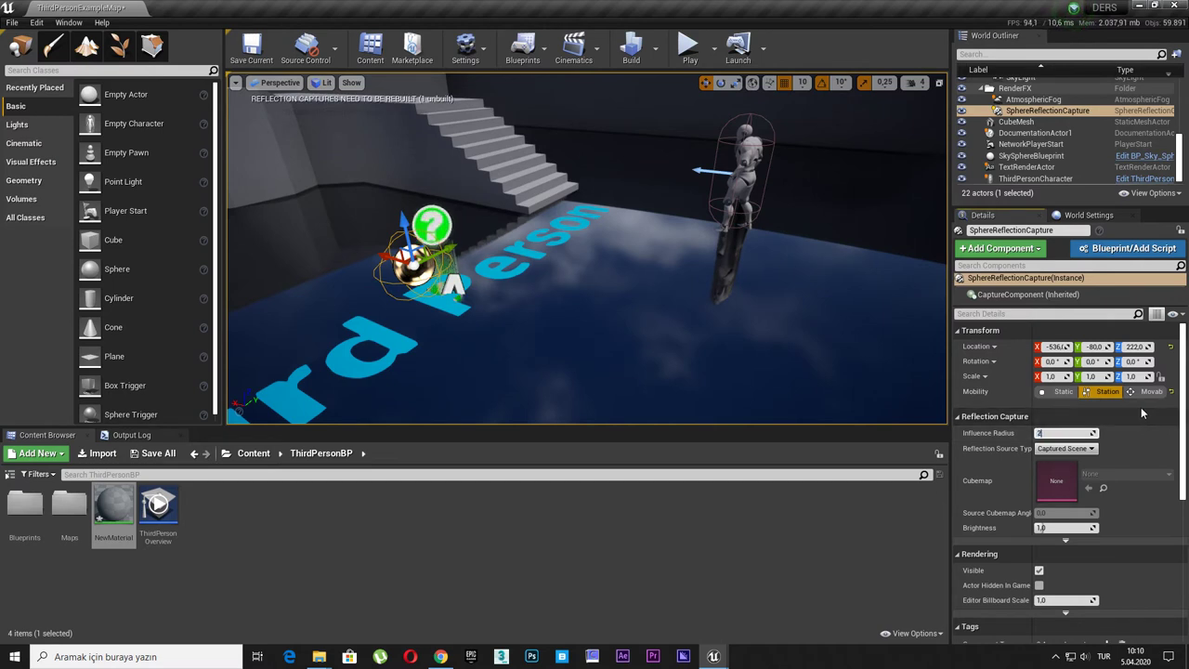
text(000)
key(Return)
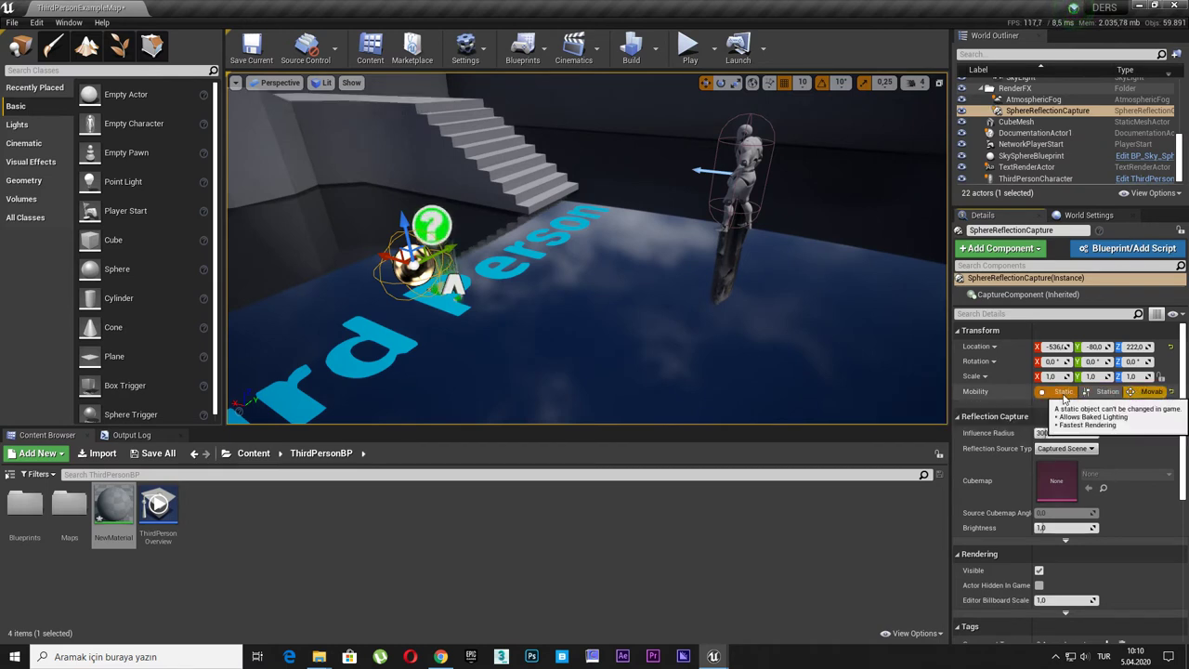
Step: Rebuild reflection captures and fly toward the stairs to check the floor reflections
click(656, 48)
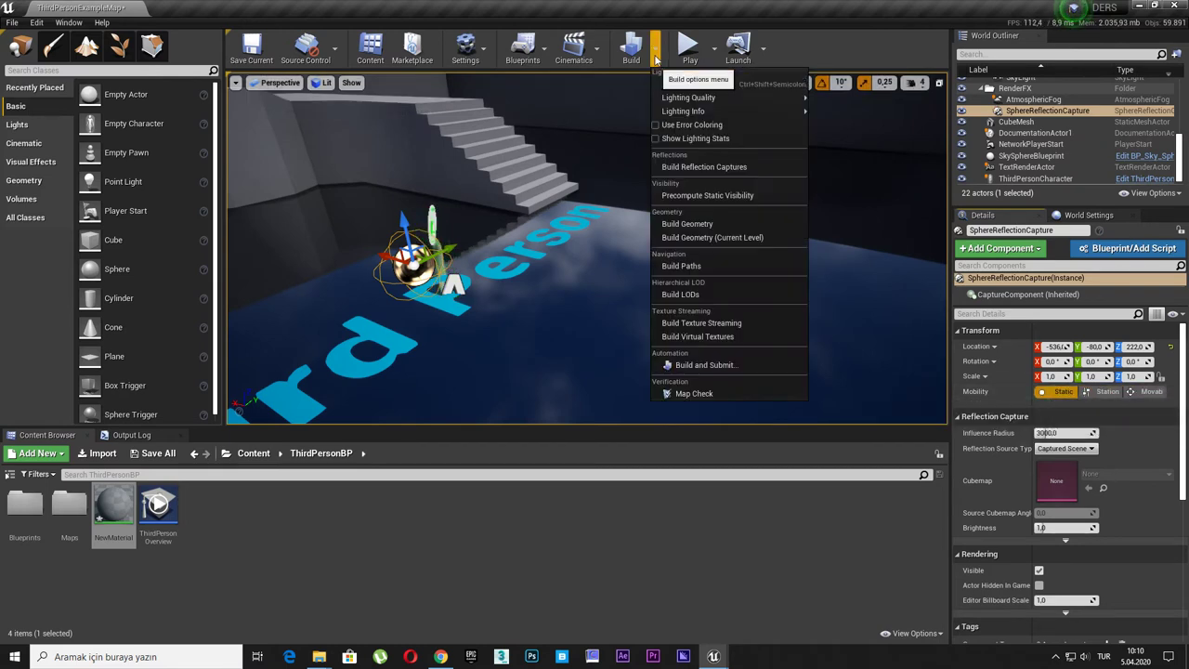
click(699, 159)
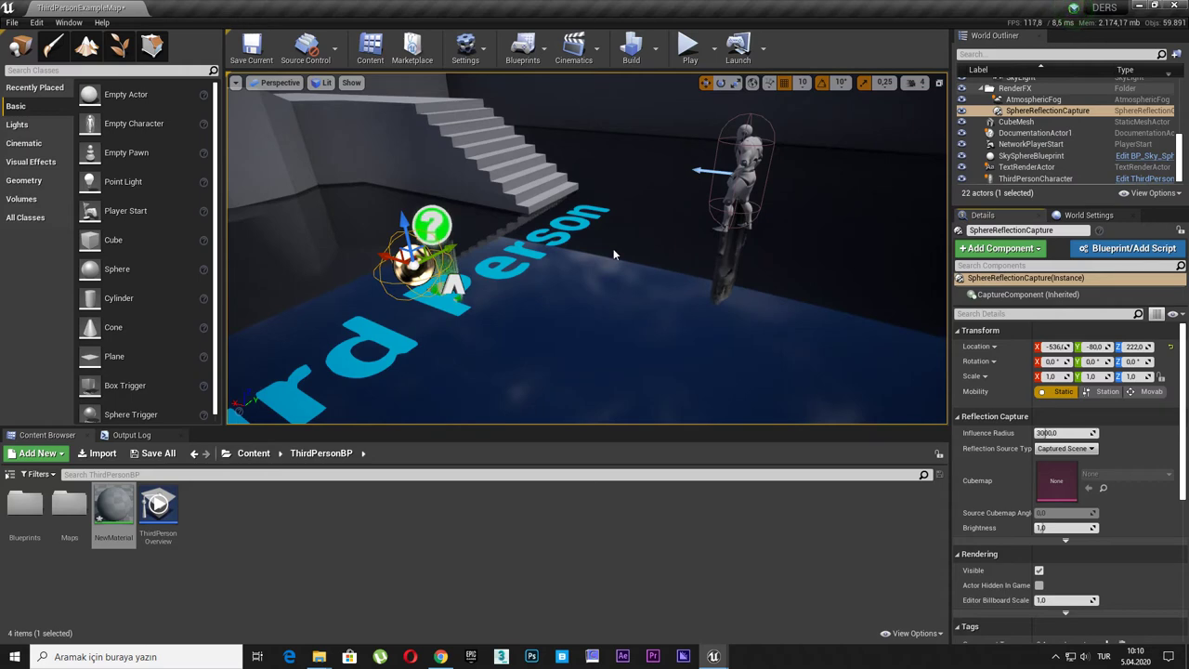
right_drag(614, 254, 612, 248)
key(F11)
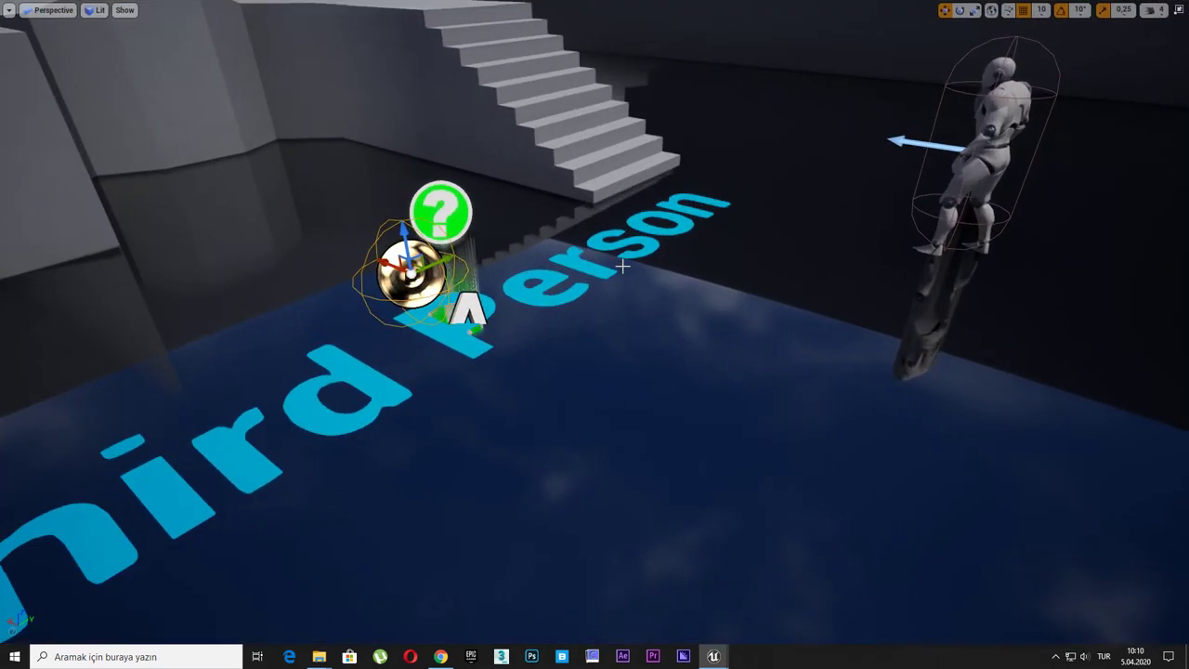
right_drag(684, 292, 684, 292)
key(F11)
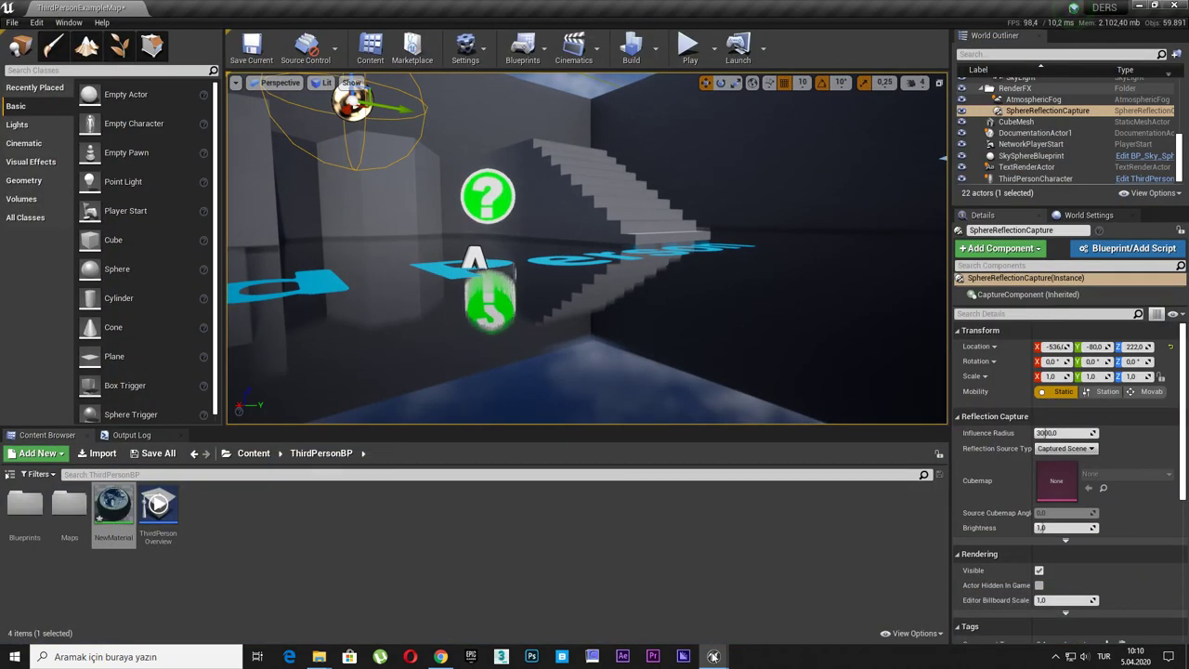
Step: Change Reflection Capture Resolution to 128 and close Project Settings
mouse_move(714, 656)
click(818, 604)
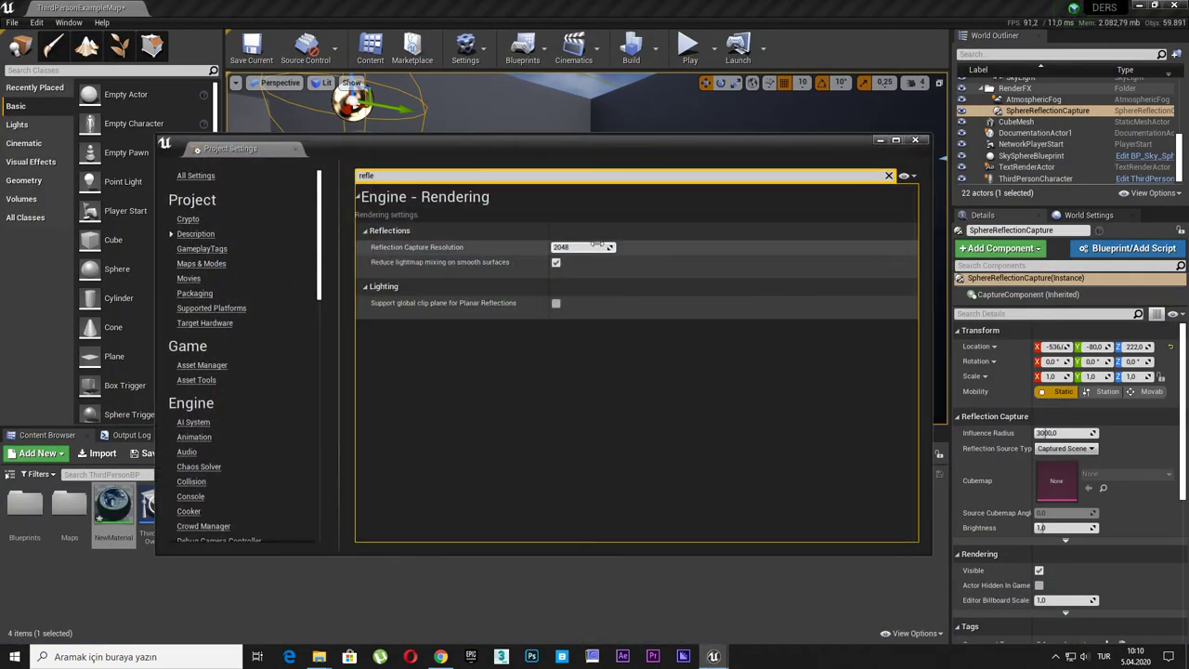
click(571, 247)
text(8)
key(Return)
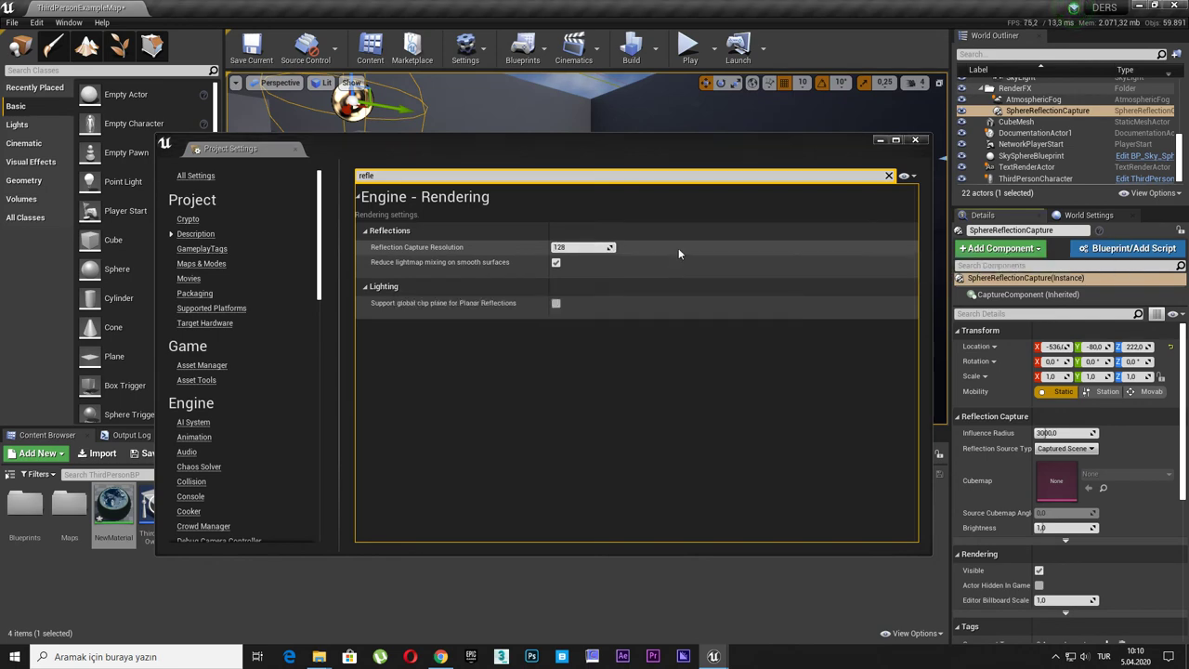
click(915, 139)
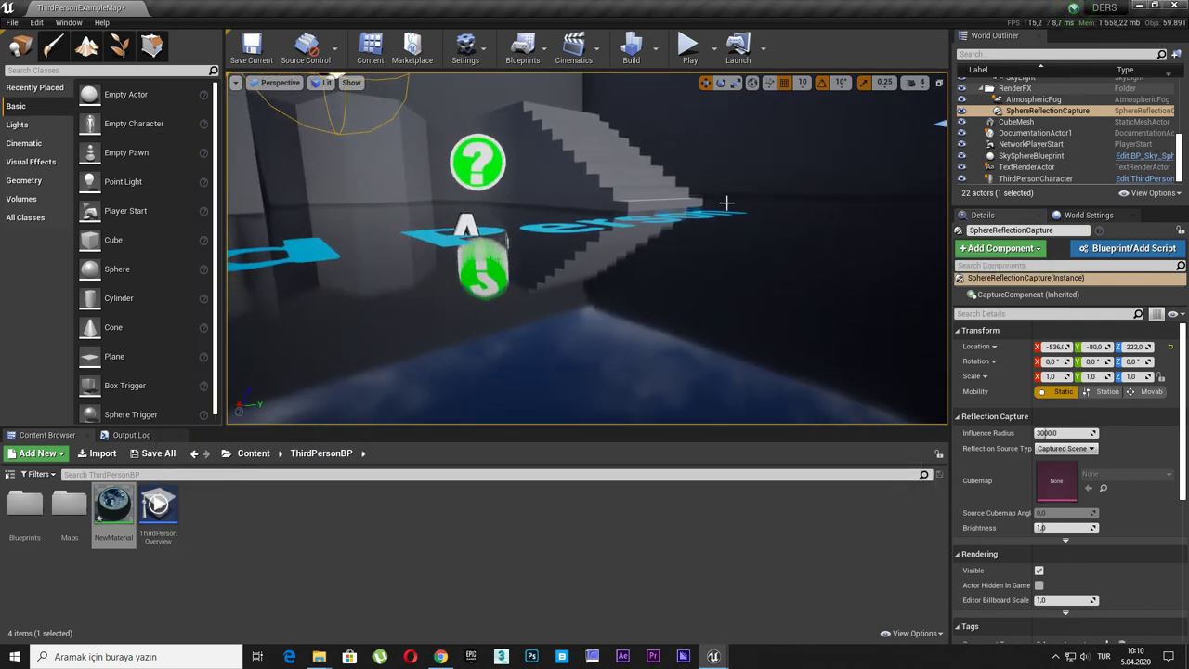
Step: Rebuild reflection captures at 128 resolution and inspect the floor reflections full-screen
key(F11)
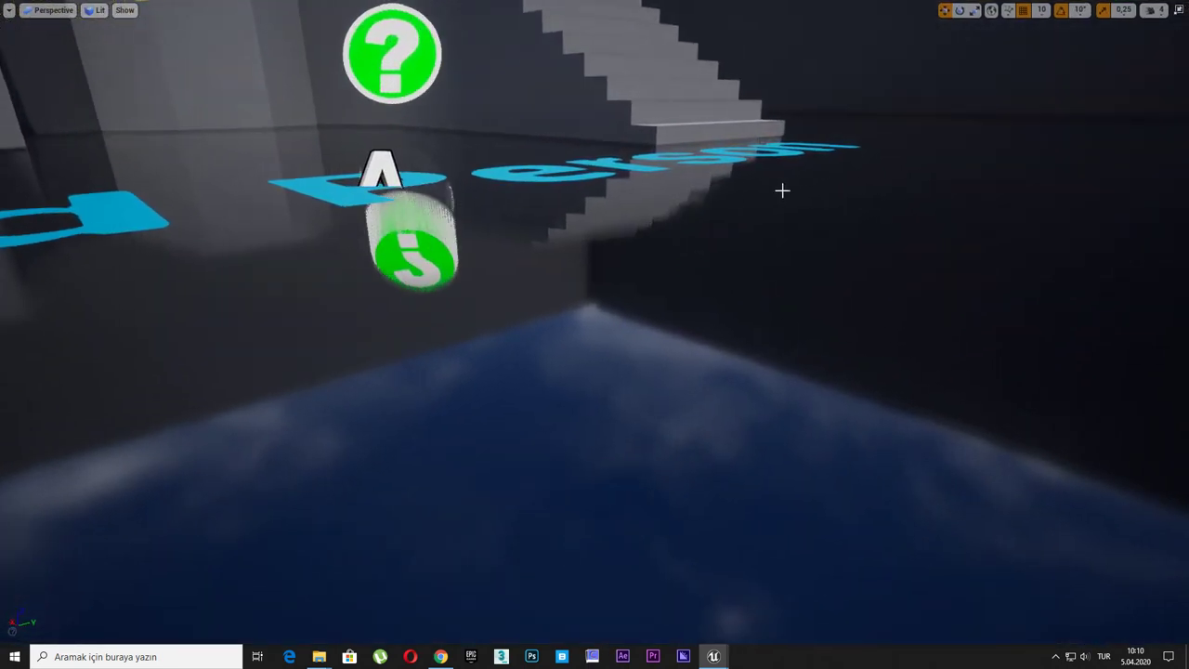
key(F11)
click(655, 48)
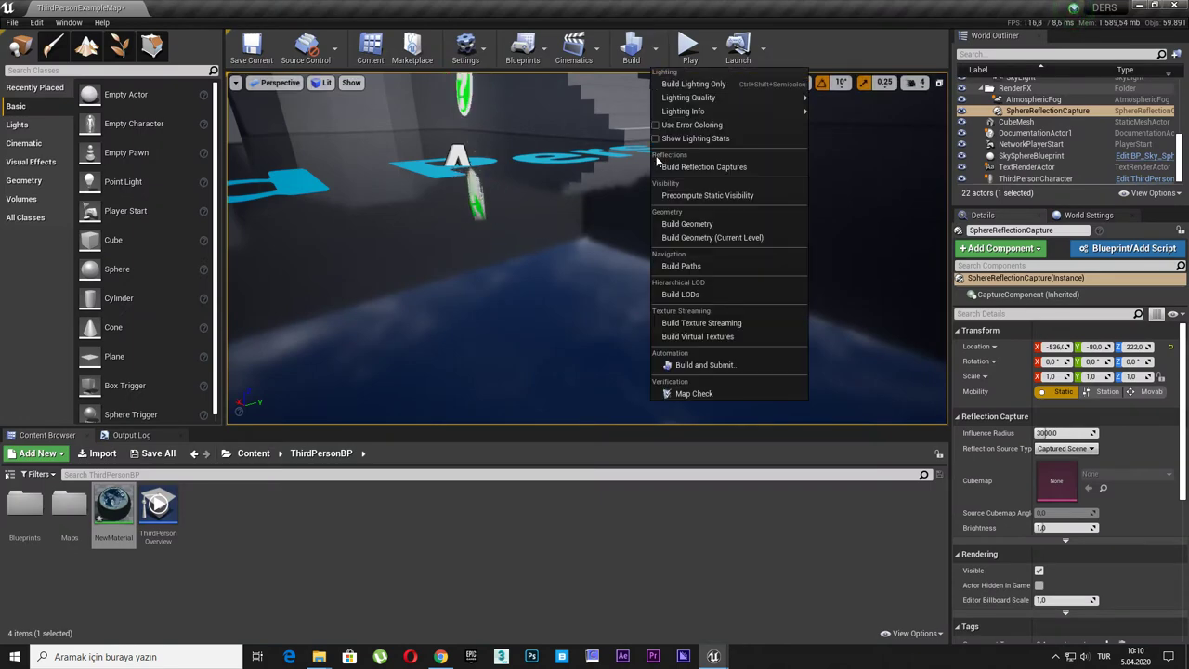
click(686, 173)
drag(691, 202, 684, 229)
key(F11)
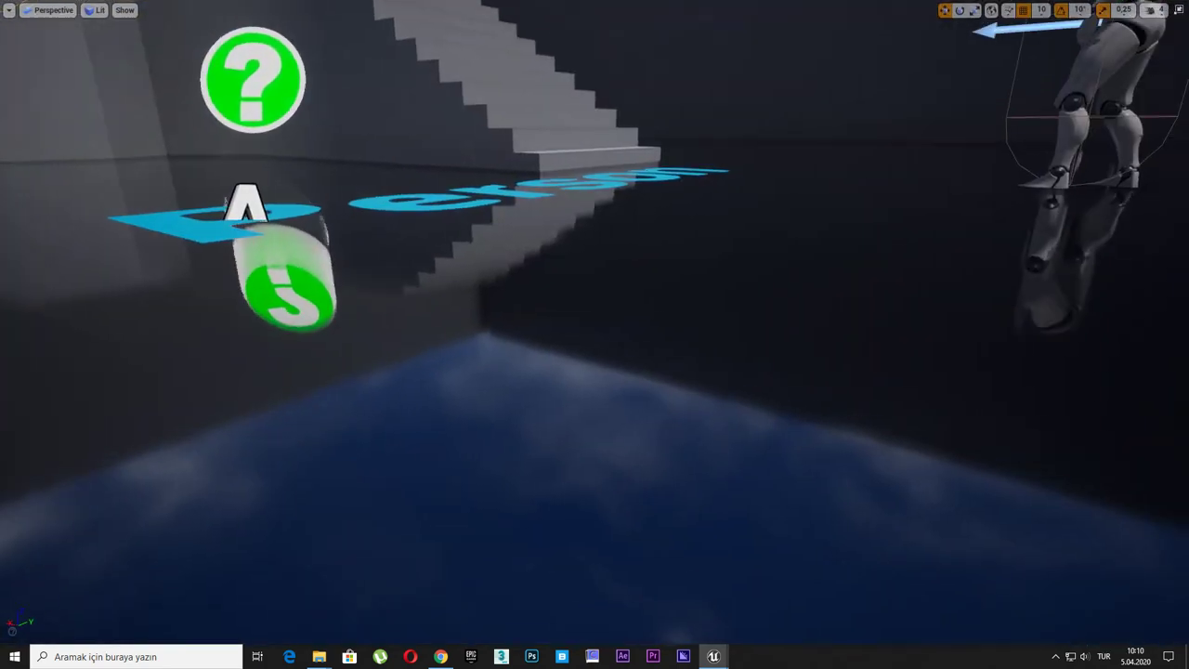
mouse_move(595, 334)
mouse_down()
mouse_move(557, 372)
mouse_move(595, 334)
mouse_move(594, 279)
mouse_move(613, 260)
mouse_up()
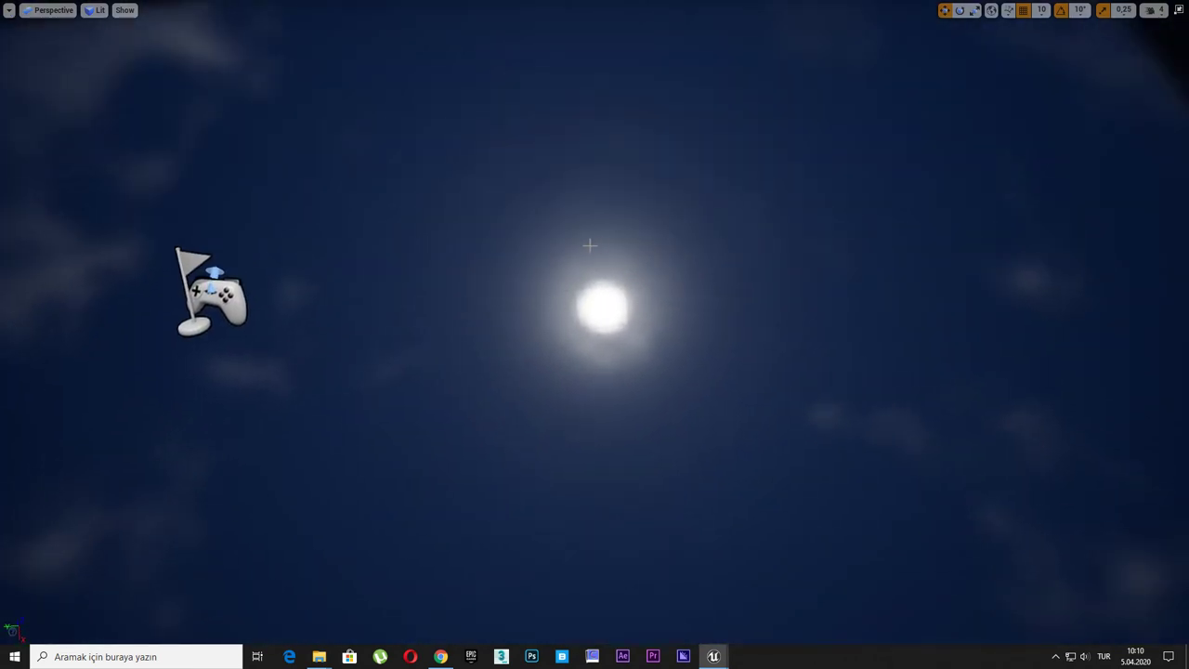
key(F11)
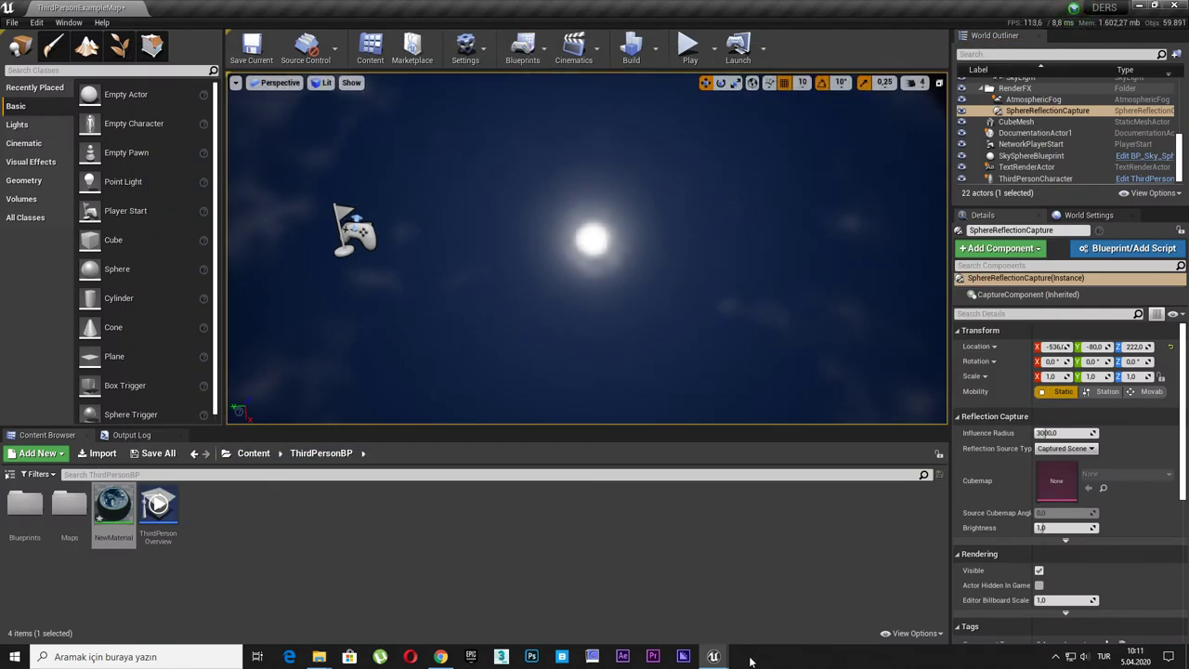
Step: Set Reflection Capture Resolution back to 2048 in Project Settings
mouse_move(723, 641)
click(752, 566)
click(595, 247)
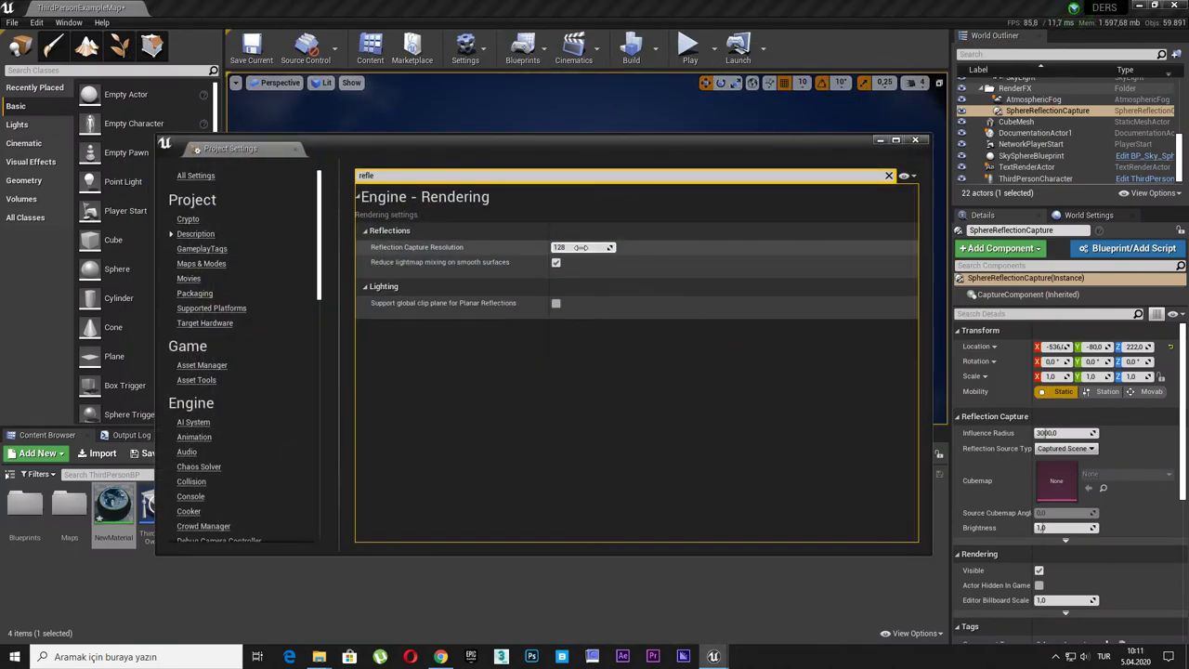
text(2048)
key(Return)
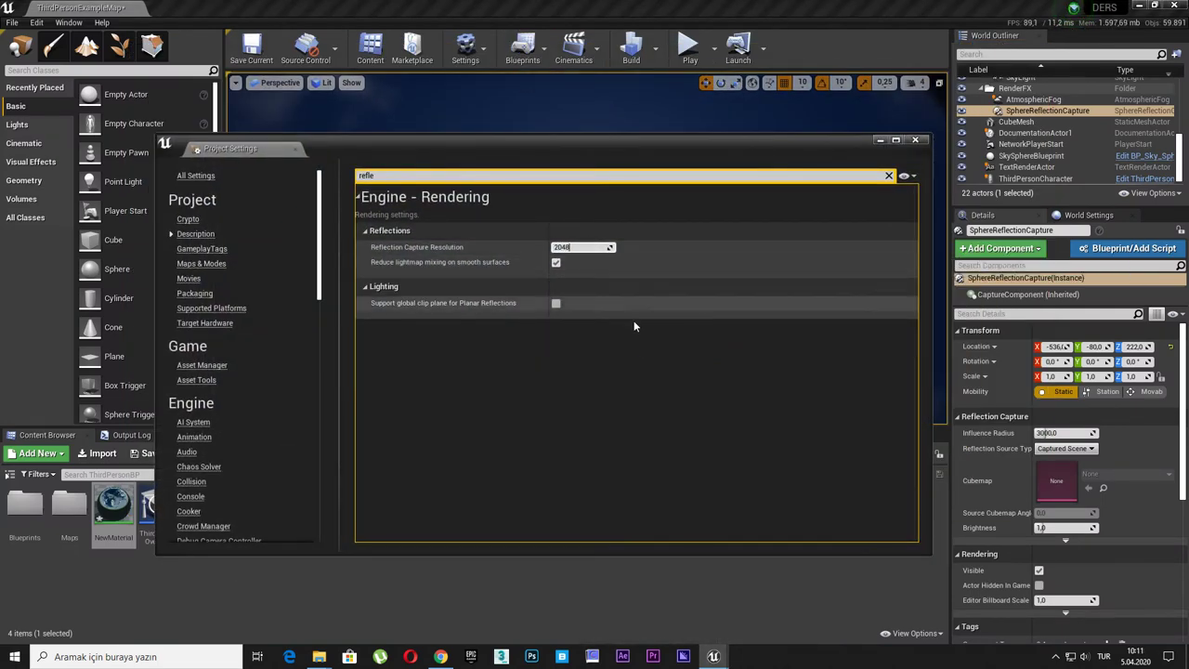
Step: Close Project Settings, rebuild reflection captures at 2048, and look over the sky reflections
click(880, 141)
click(656, 48)
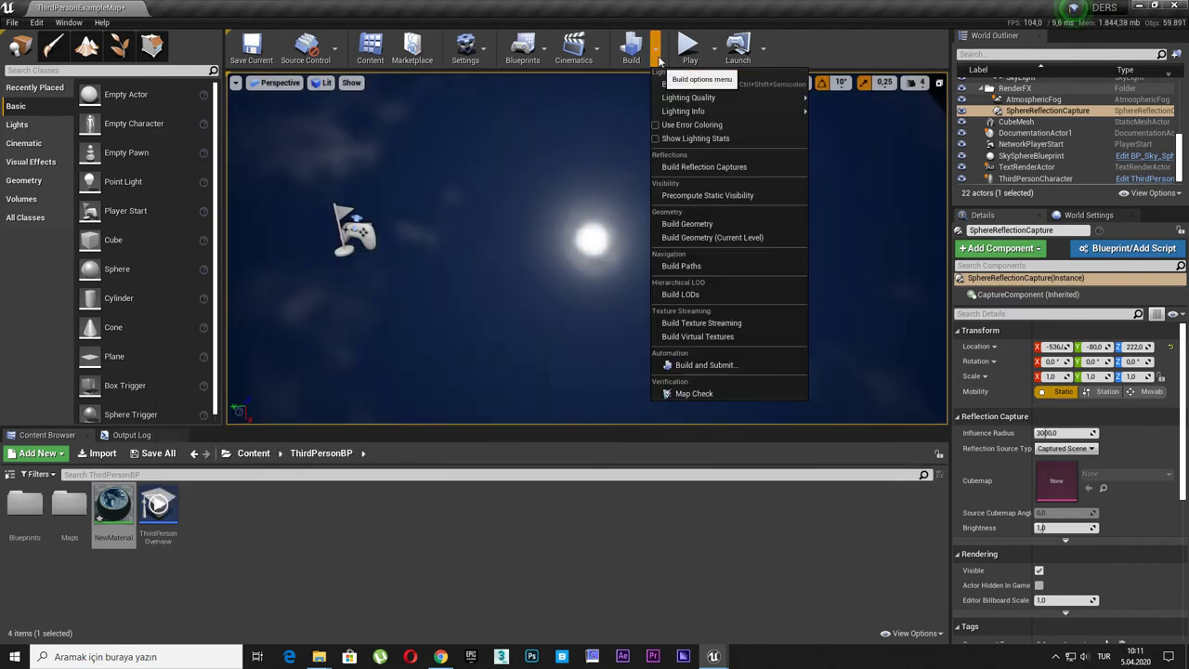
click(687, 166)
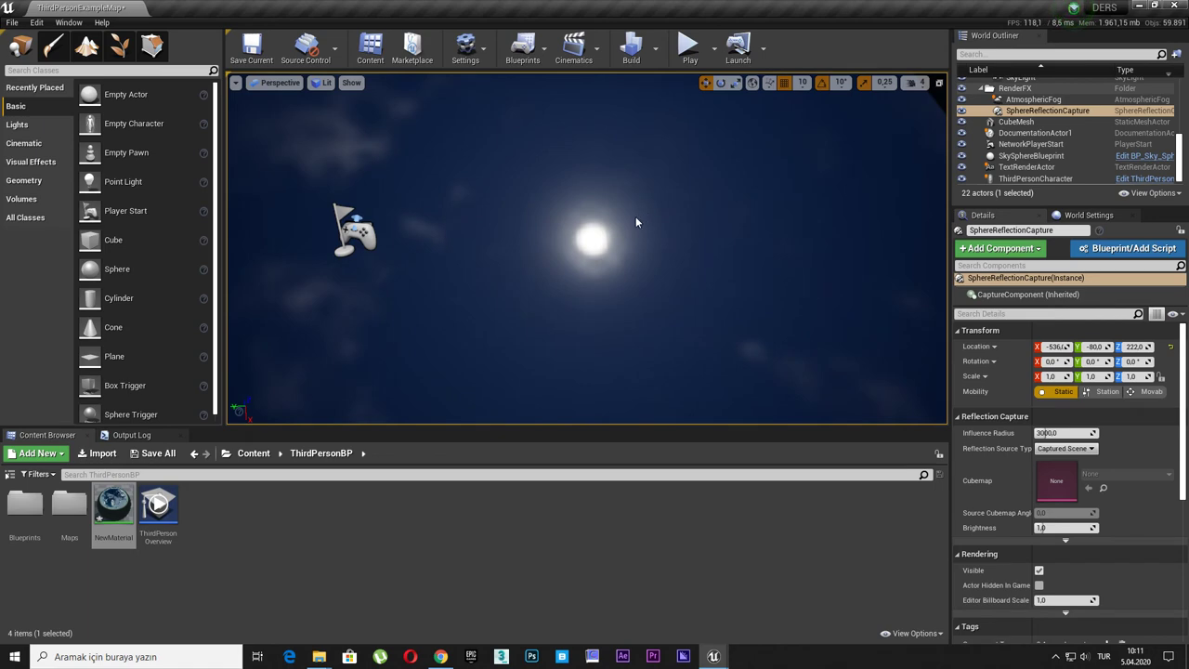
right_drag(636, 223, 631, 209)
key(F11)
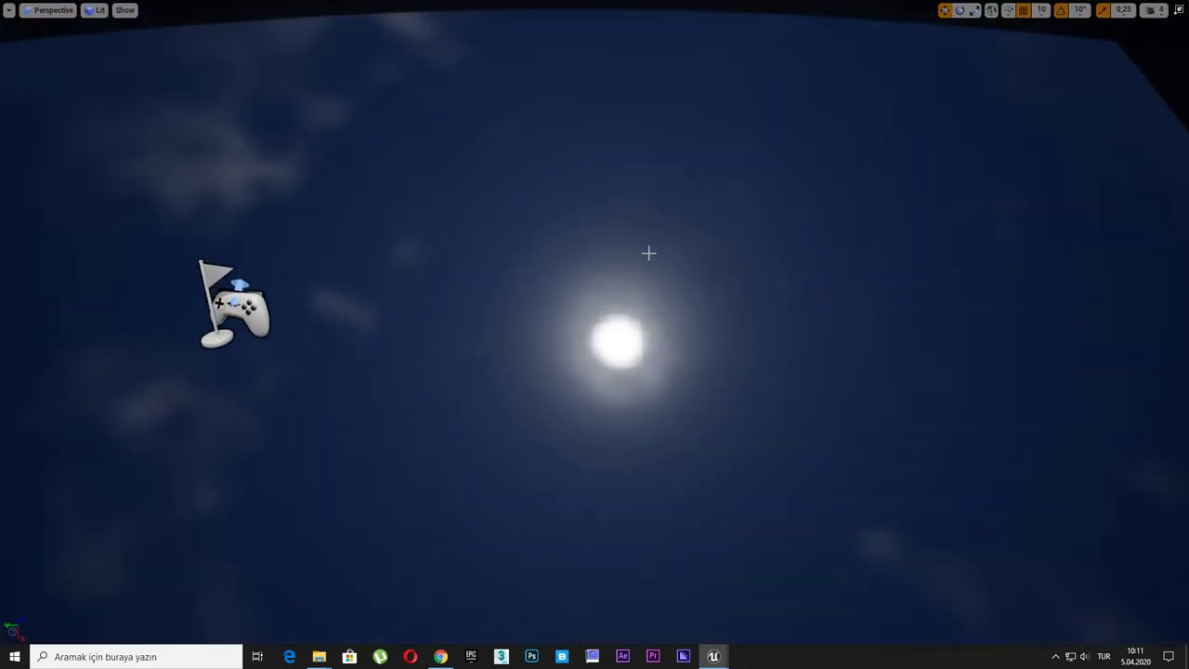
right_drag(648, 252, 645, 247)
key(F11)
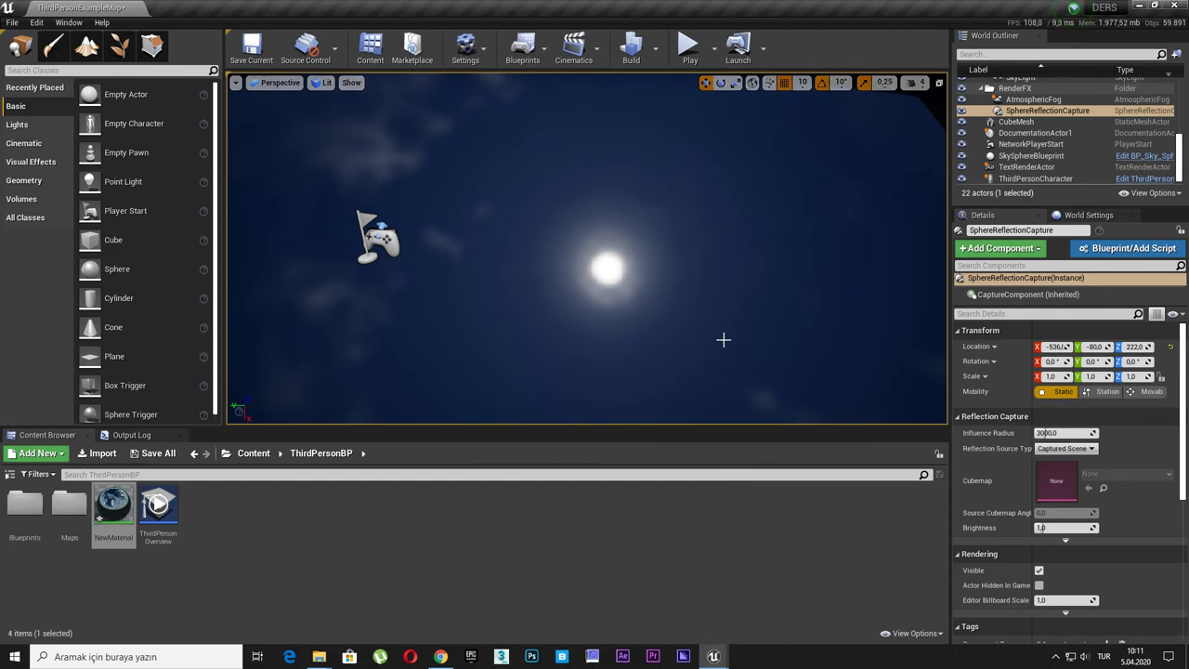
Step: Turn off Reduce lightmap mixing on smooth surfaces, precompute static visibility, and hide Project Settings
click(753, 617)
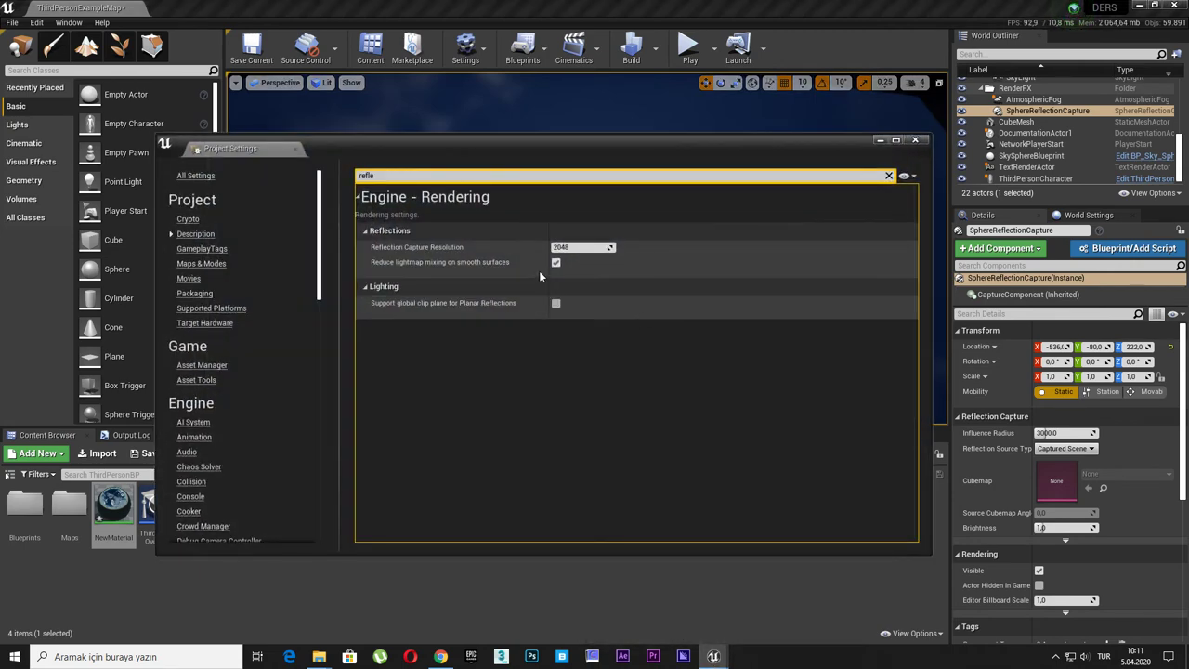
click(556, 262)
click(656, 59)
click(706, 196)
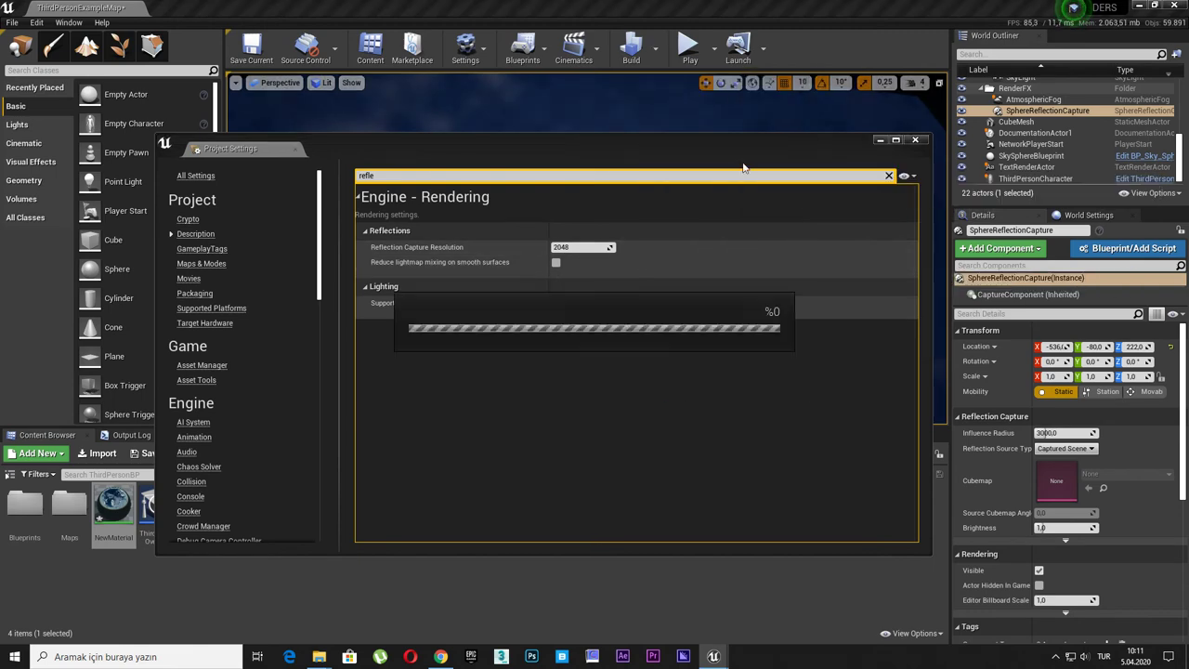
click(878, 140)
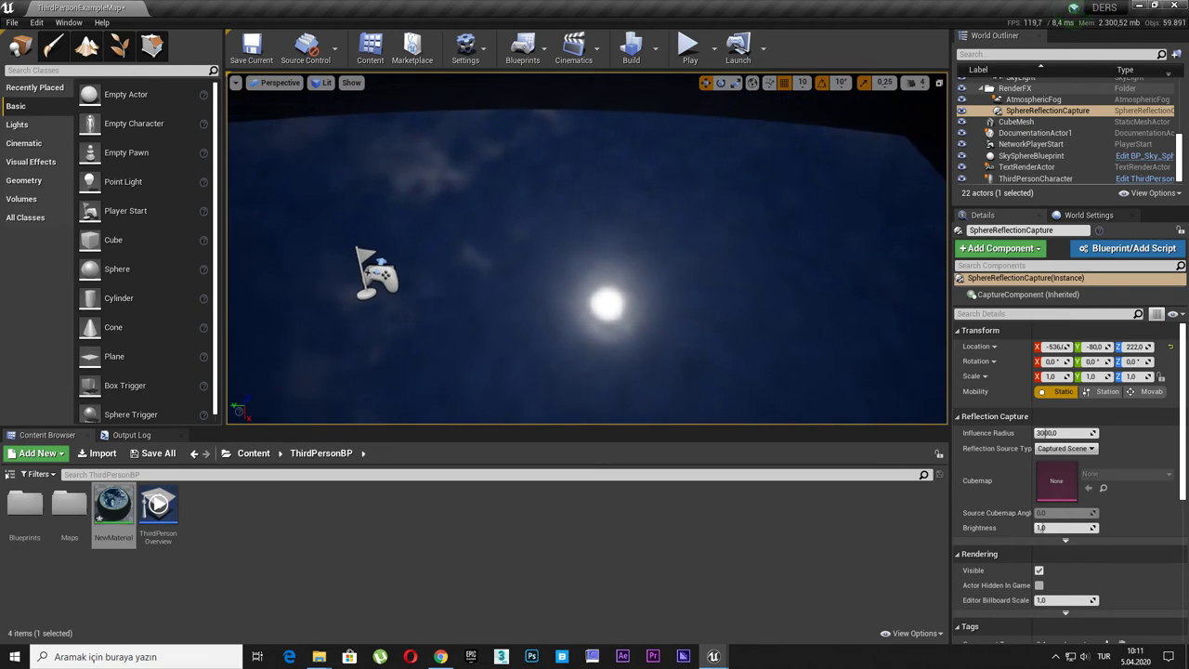
Step: Focus on the reflection capture and fly through the level to frame its sphere
key(F11)
key(f)
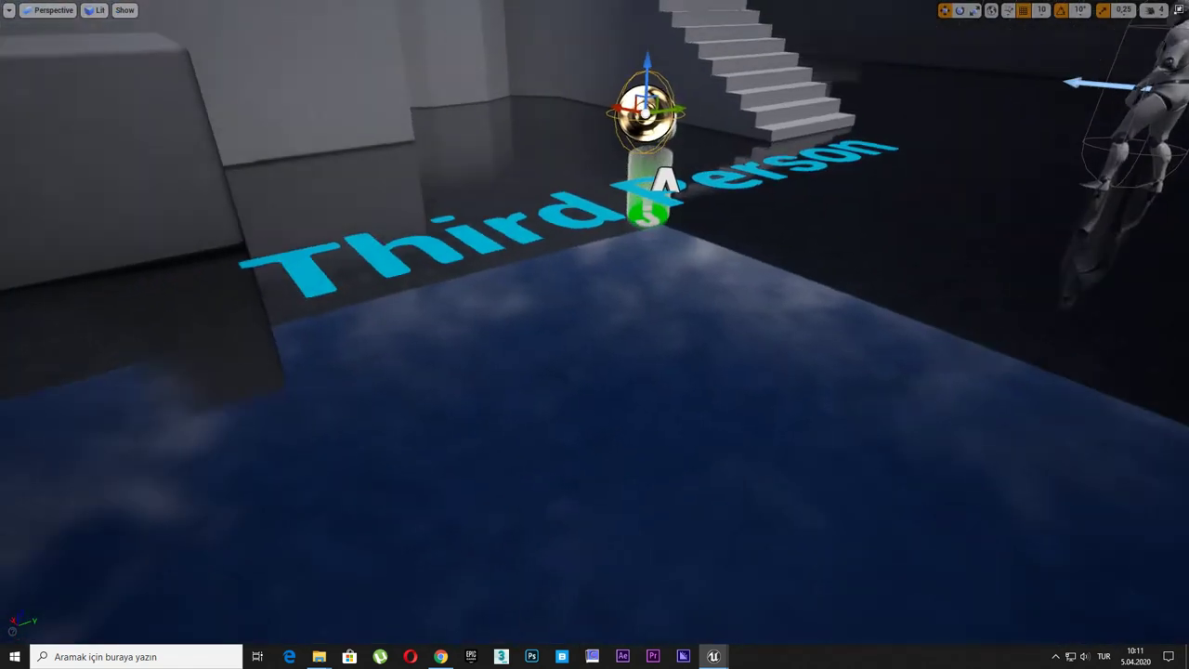
right_drag(595, 334, 371, 335)
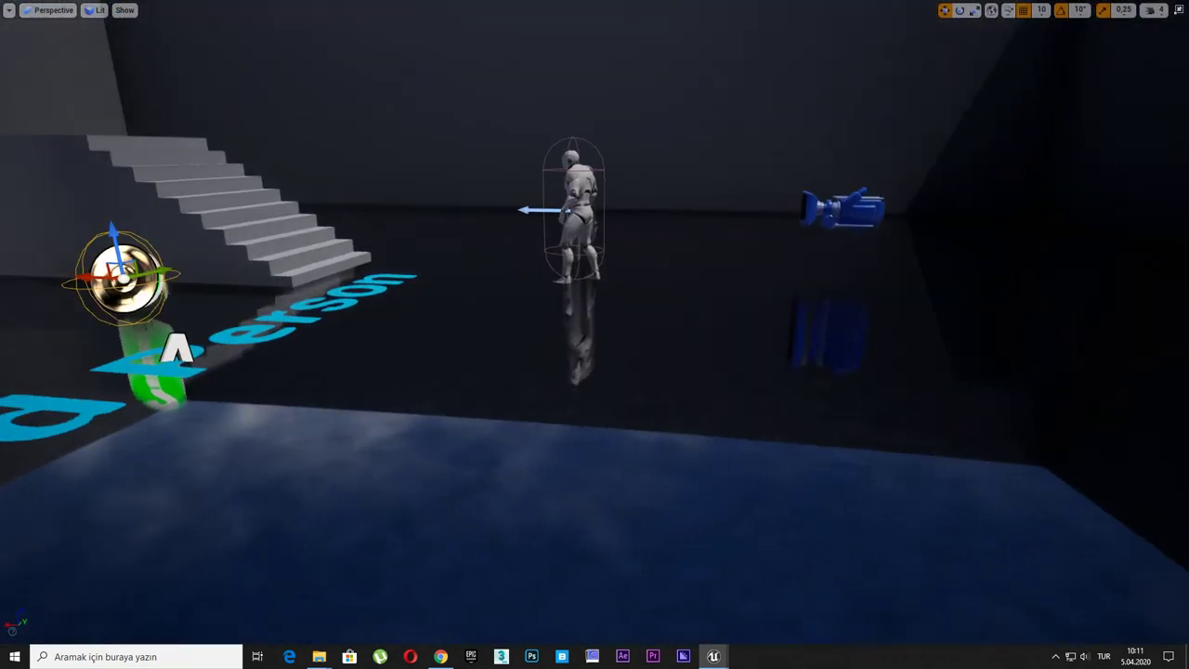
right_drag(595, 334, 654, 206)
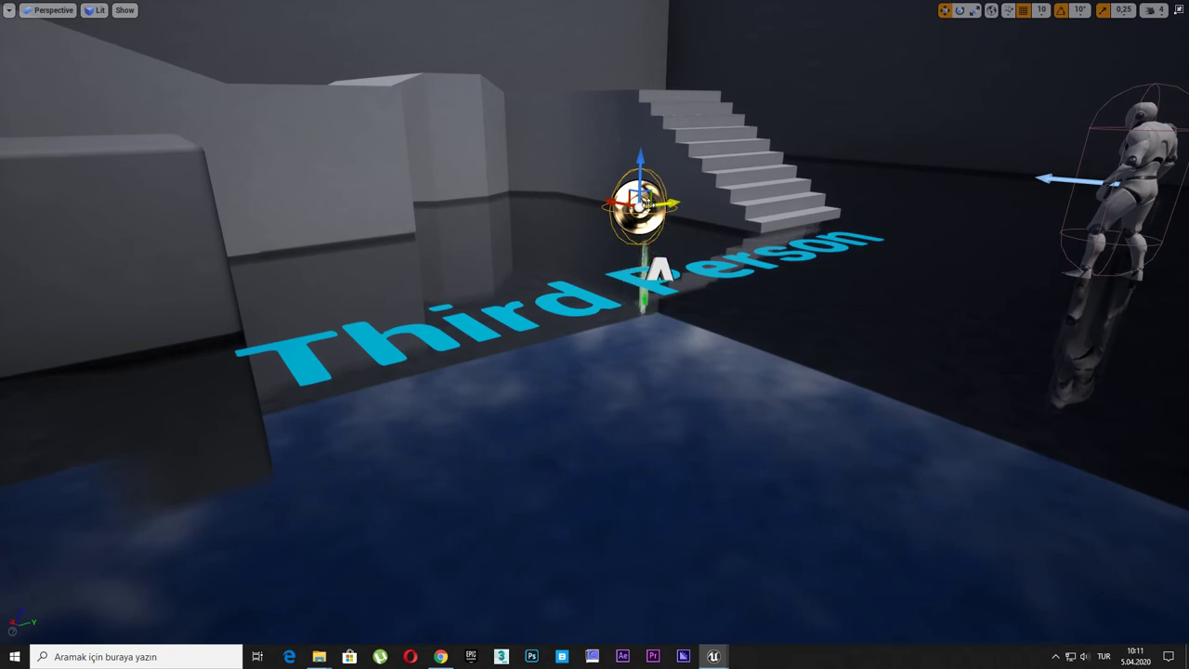
key(F11)
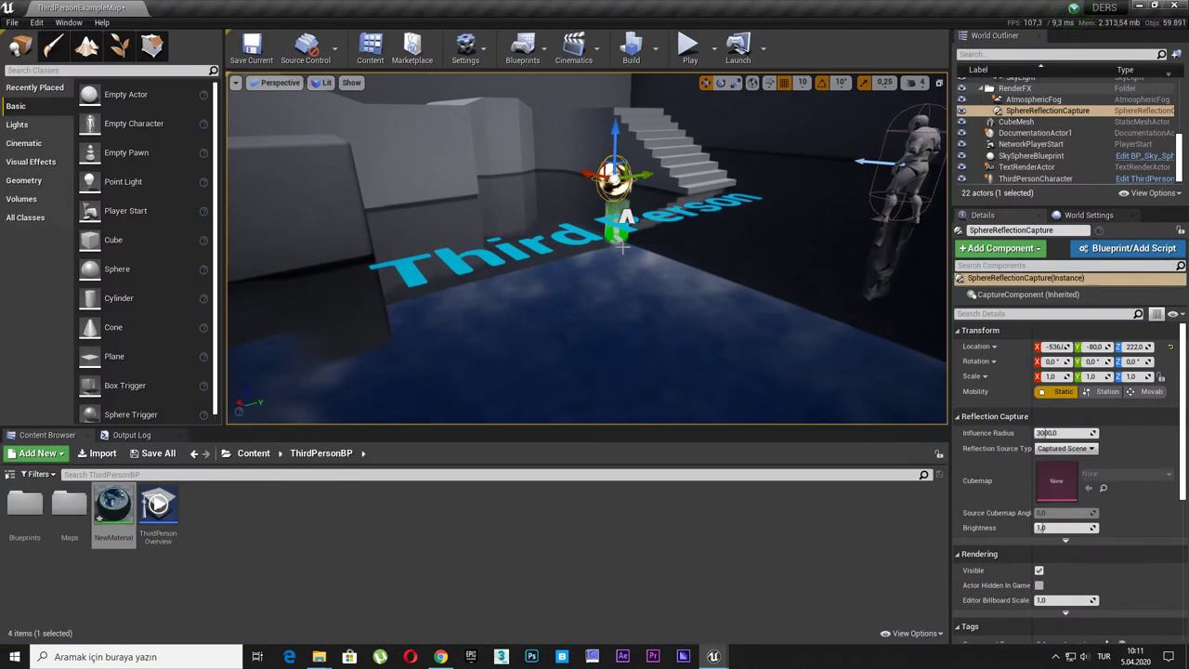
Step: Enable Reduce lightmap mixing on smooth surfaces, choose Restart Later, and close Project Settings
mouse_move(715, 656)
click(770, 611)
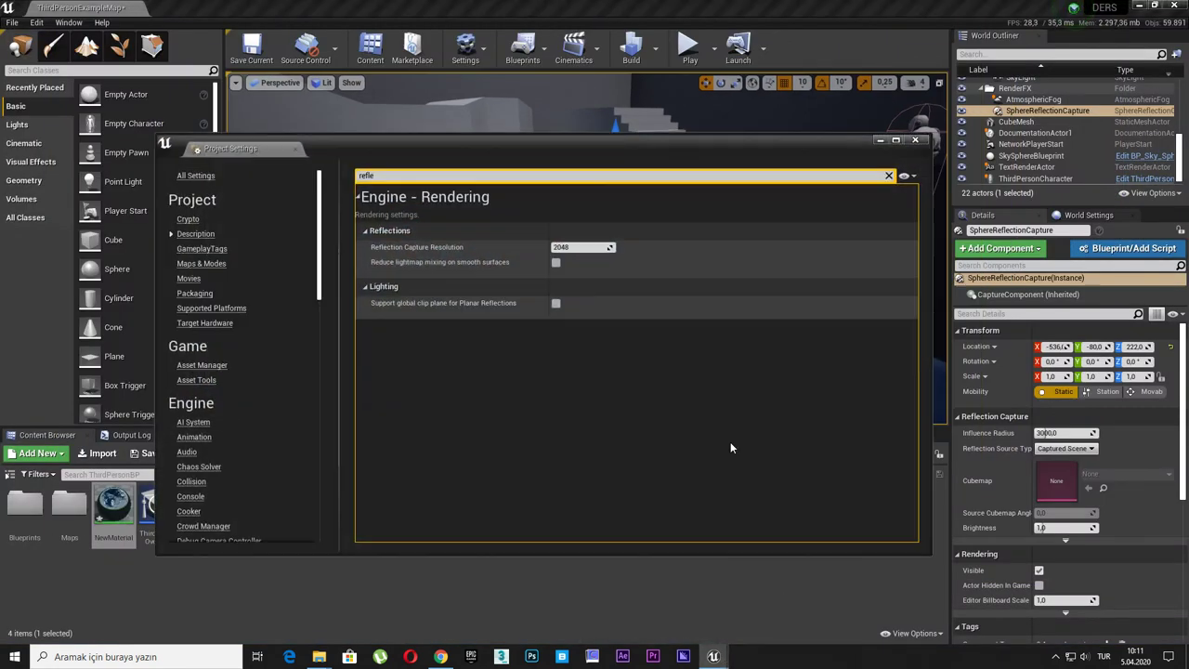
click(556, 263)
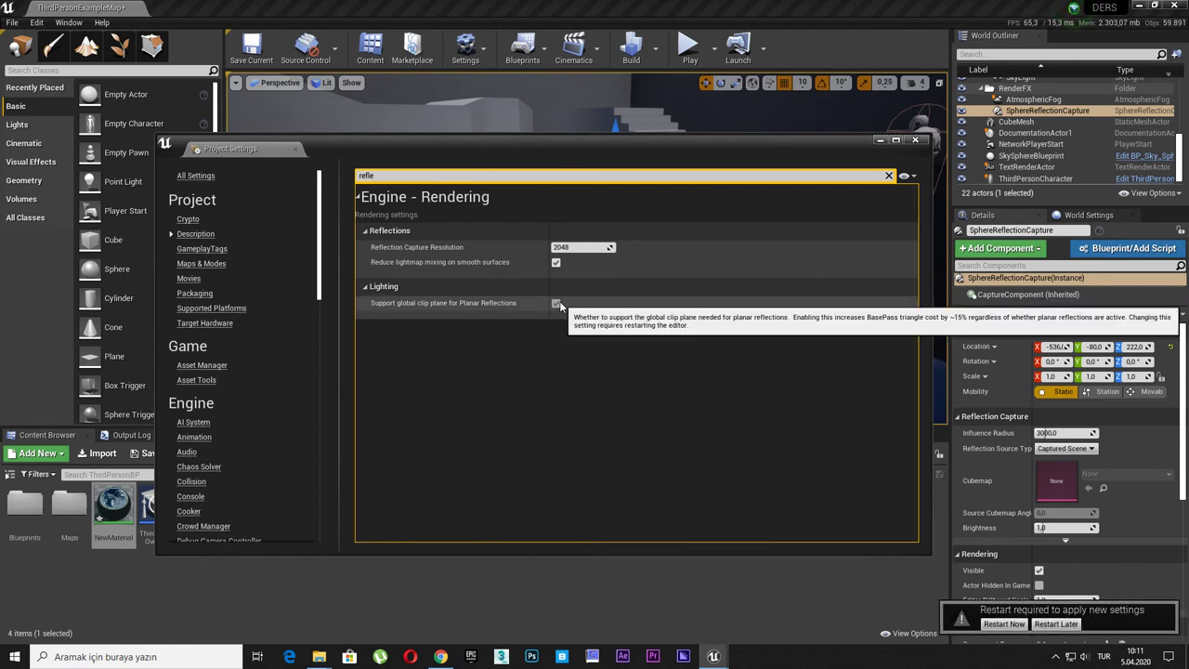
click(1057, 623)
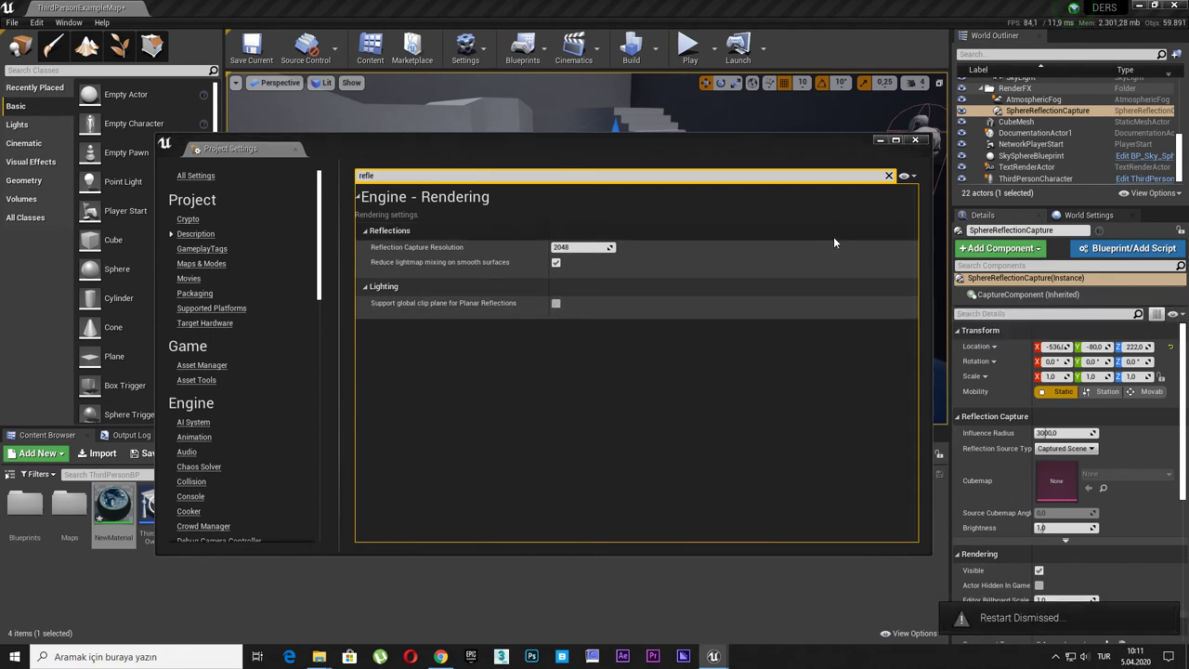
click(920, 141)
right_drag(704, 265, 703, 266)
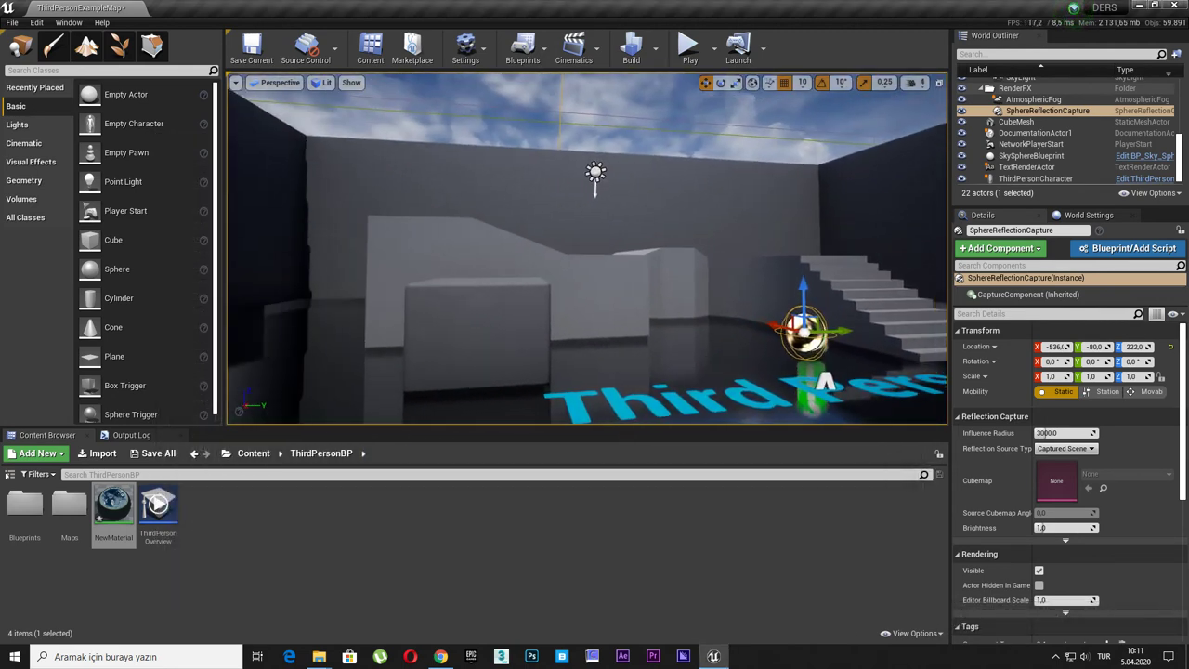
Step: Lighten NewMaterial's Param colour to 0.588542 grey, then close the material editor
right_drag(634, 289, 633, 289)
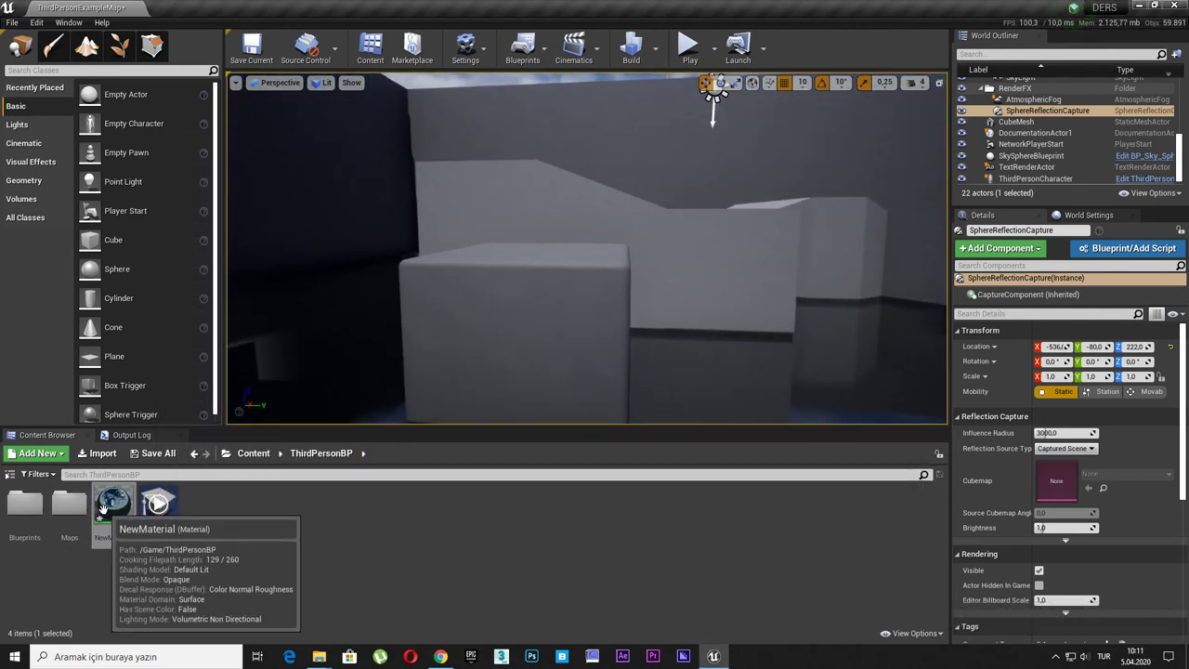
double_click(112, 506)
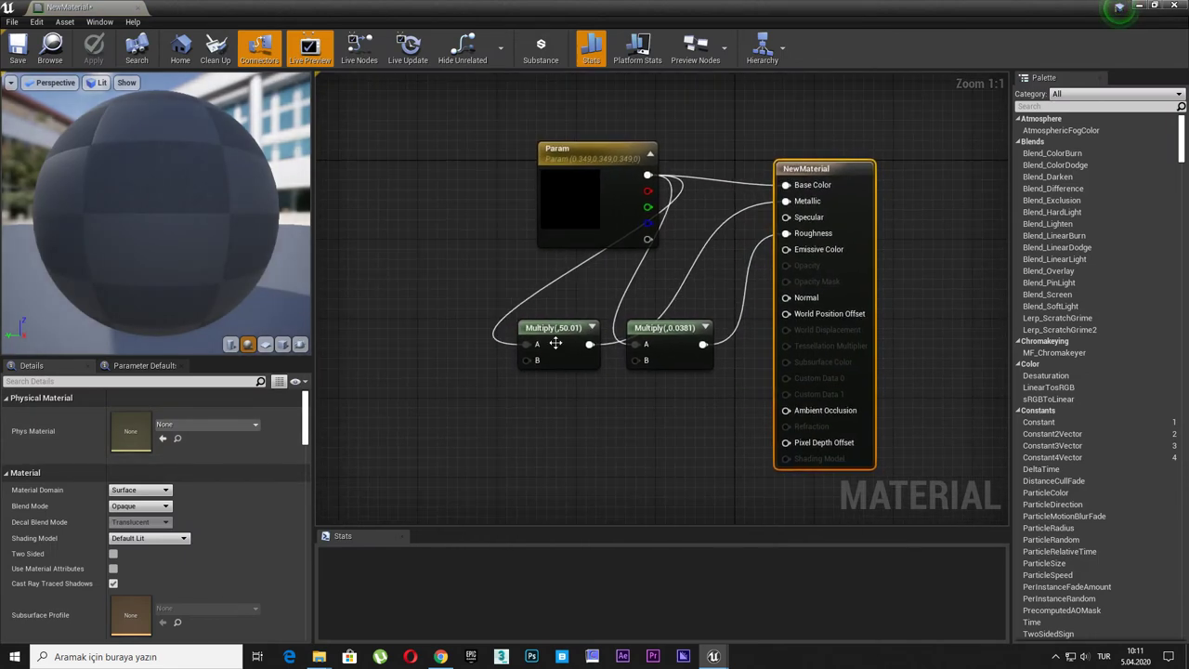
double_click(565, 227)
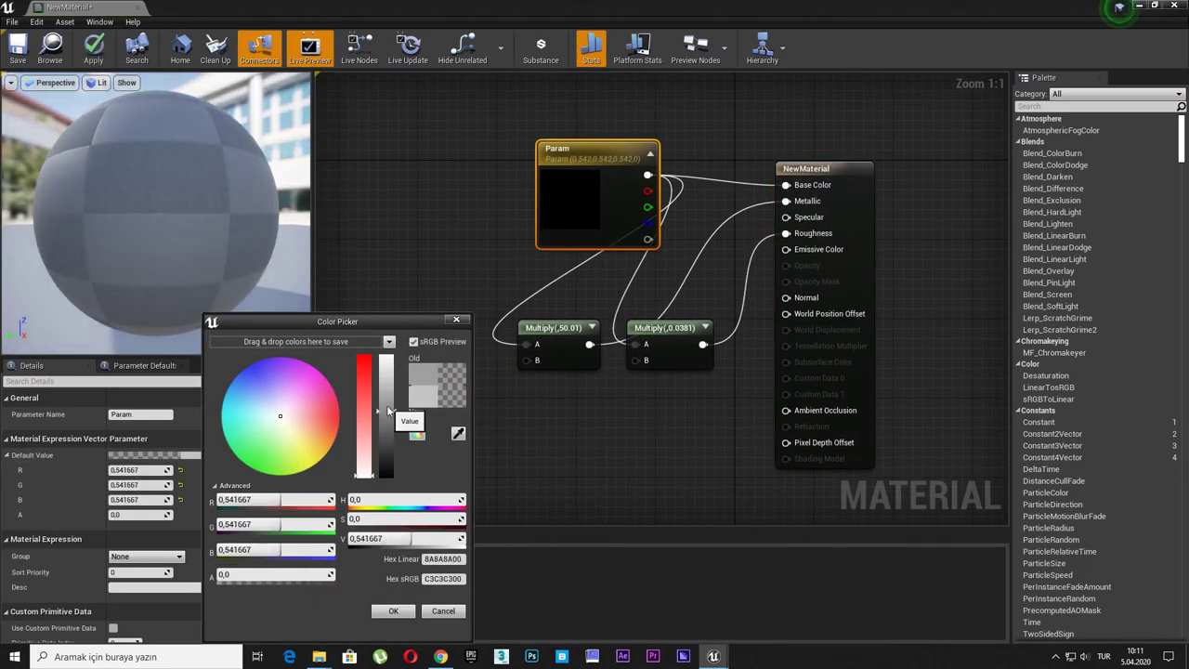
click(394, 611)
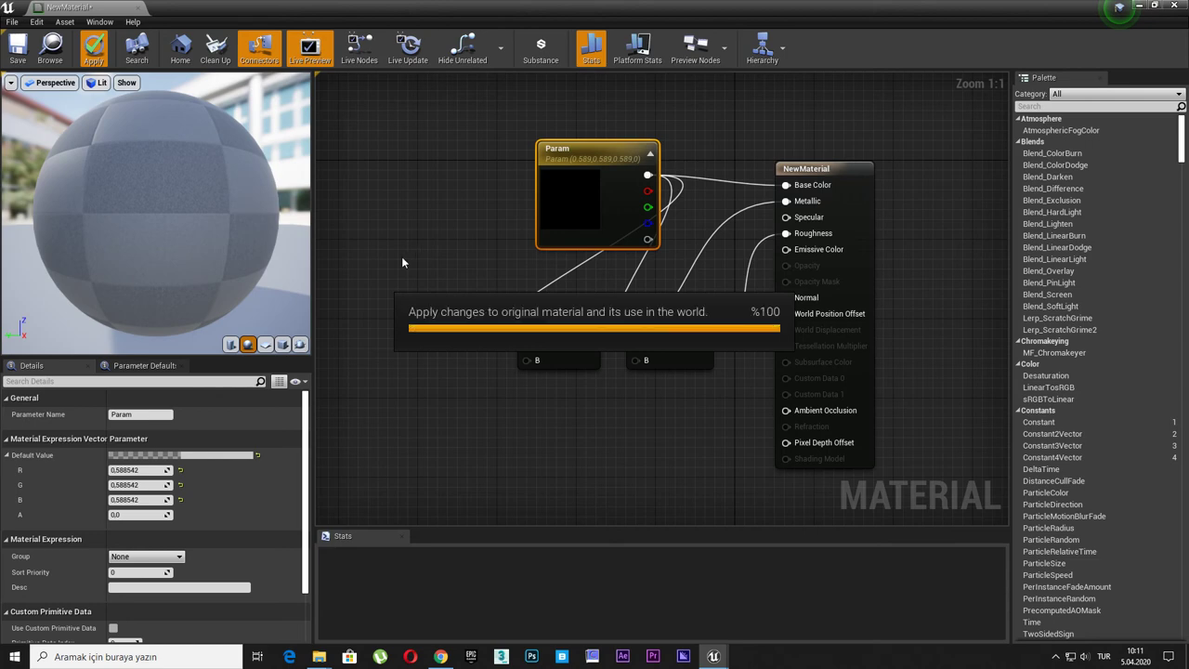
click(1169, 7)
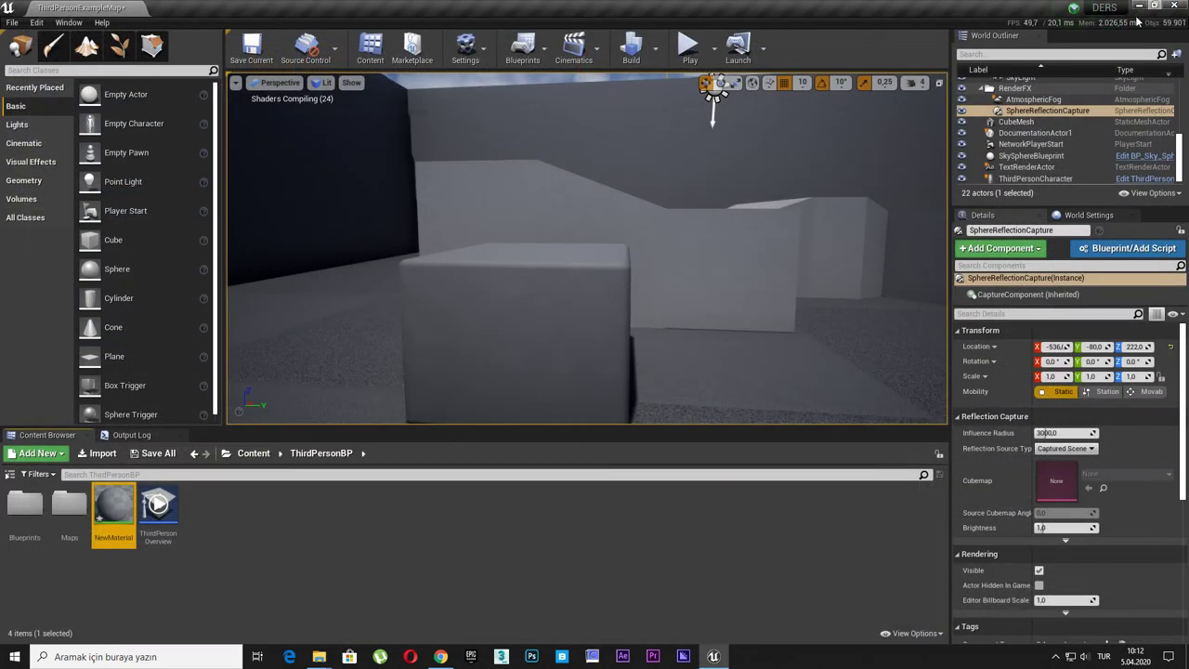
Step: Build the reflection captures twice, then pull the view back to see the floor
click(655, 52)
click(704, 166)
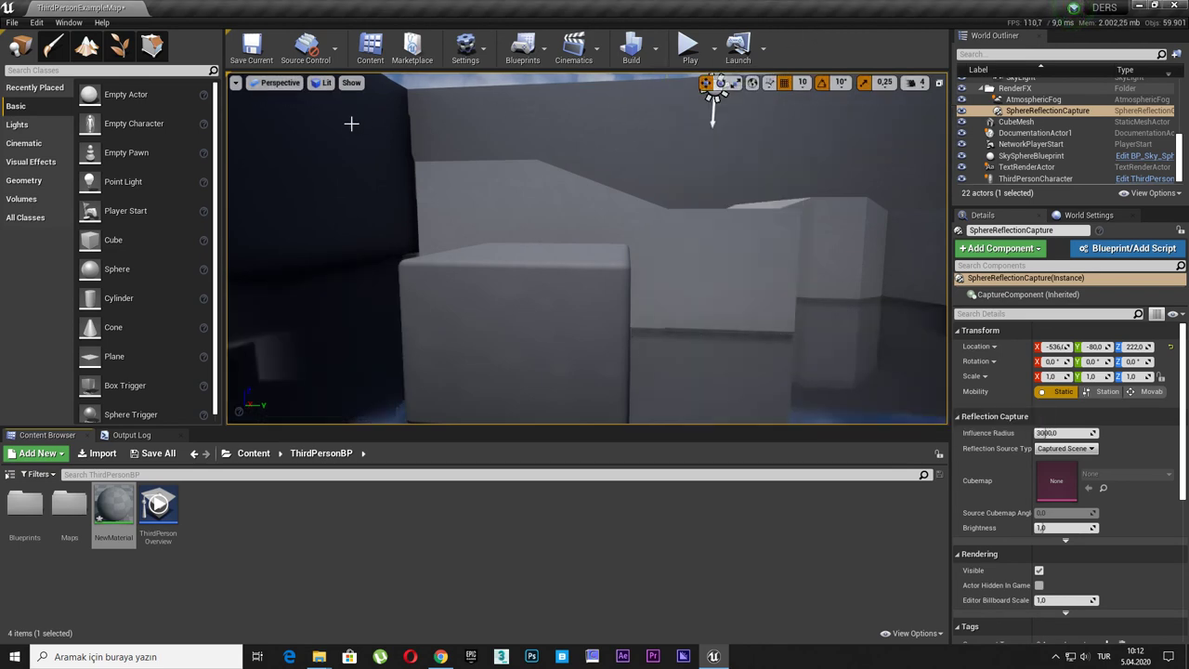
click(659, 58)
click(684, 167)
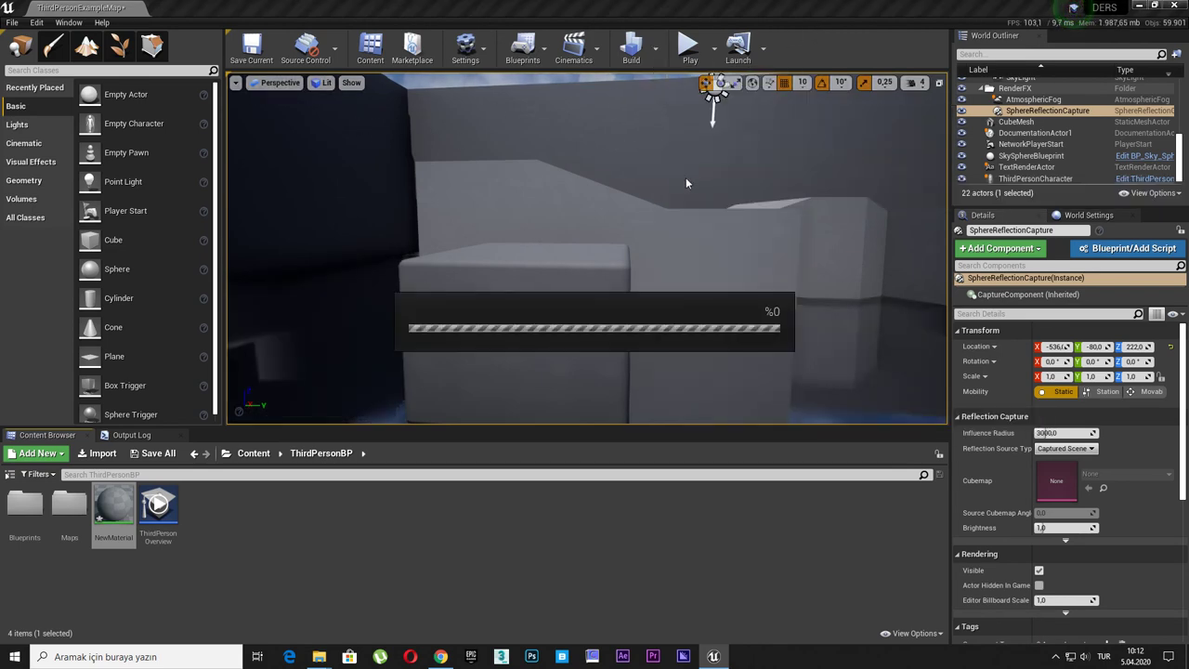
mouse_move(566, 216)
right_down()
mouse_move(604, 217)
mouse_move(521, 223)
mouse_move(576, 223)
right_up()
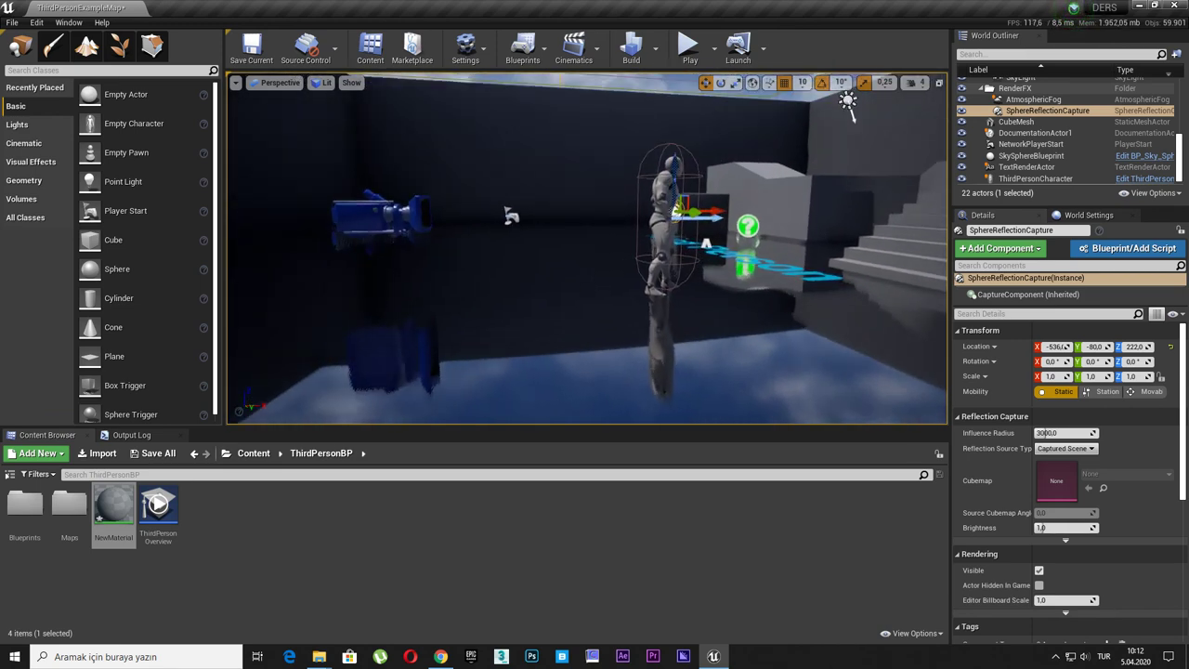
right_drag(576, 223, 531, 193)
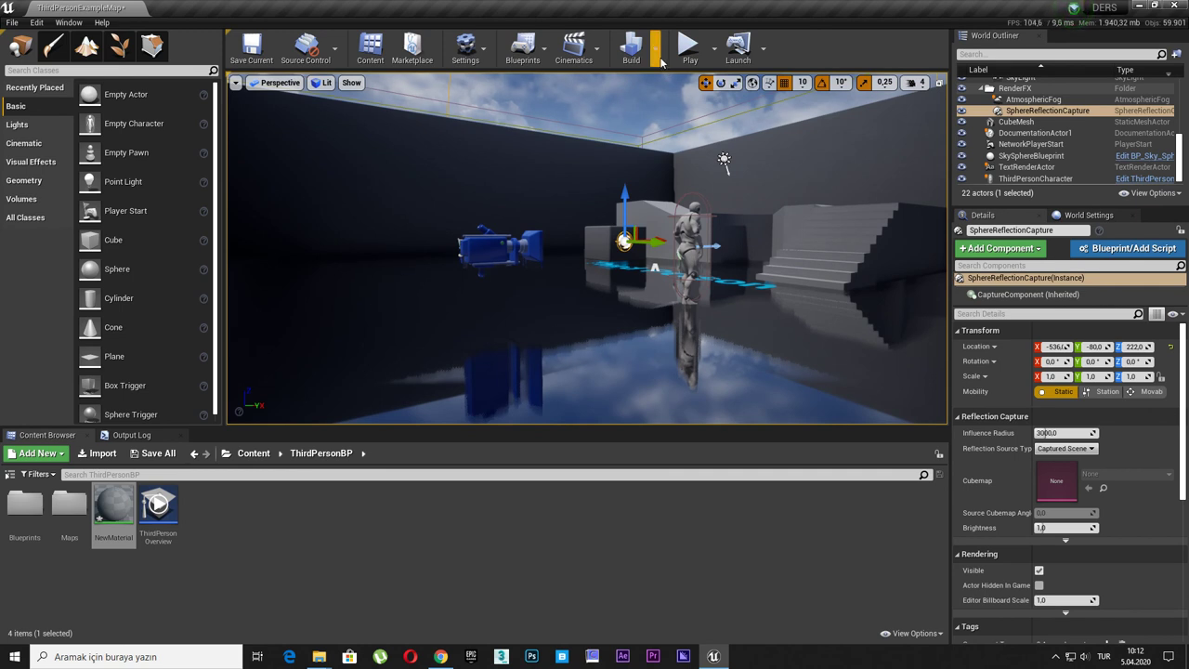
Step: Start a lighting-only build and stop it, then inspect the floor's reflection near the mannequin full-screen
click(656, 51)
click(676, 84)
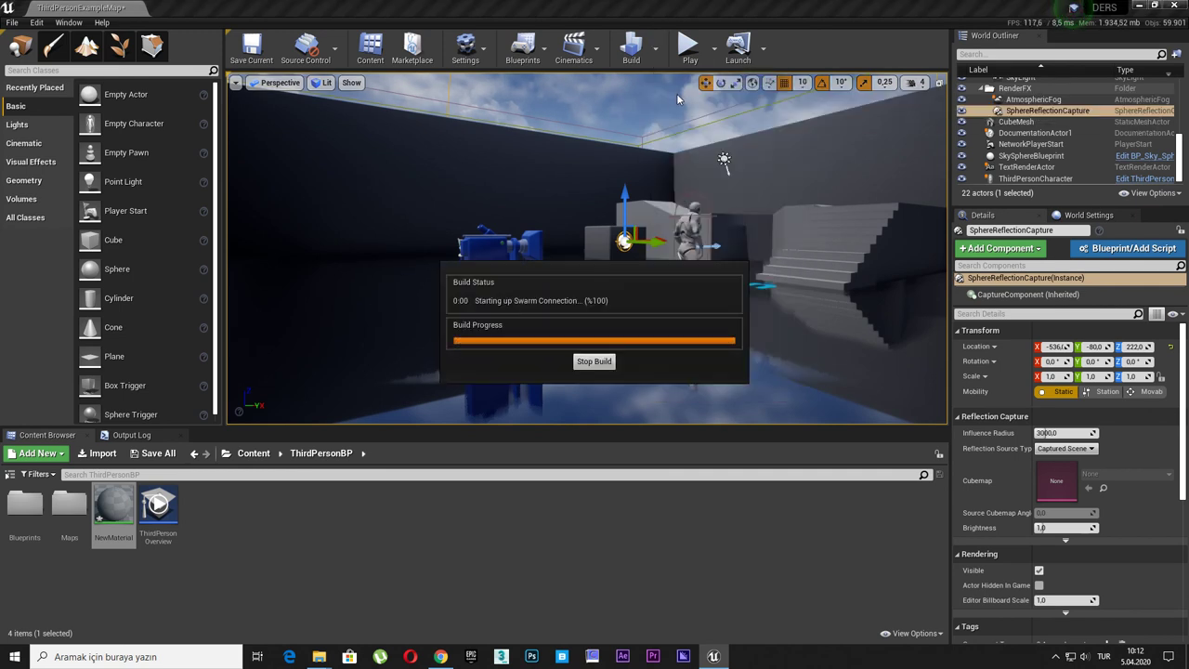
click(588, 364)
click(588, 364)
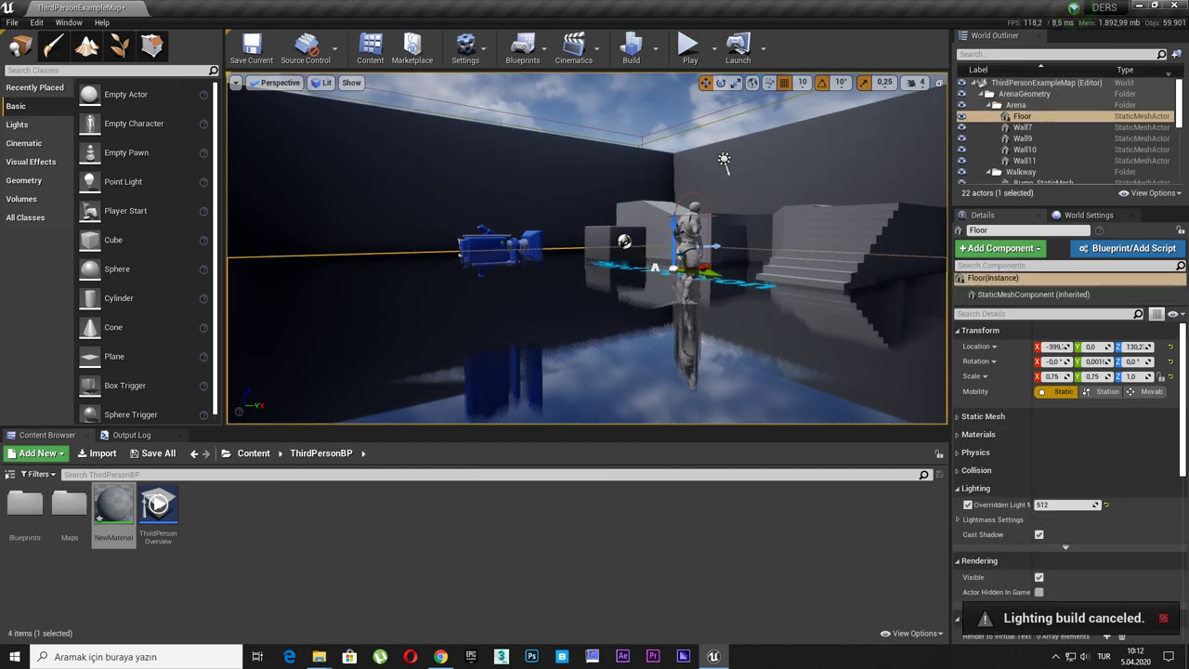
mouse_move(588, 247)
right_down()
mouse_move(520, 223)
mouse_move(595, 242)
mouse_move(562, 237)
mouse_move(595, 247)
mouse_move(618, 297)
mouse_move(636, 290)
right_up()
key(F11)
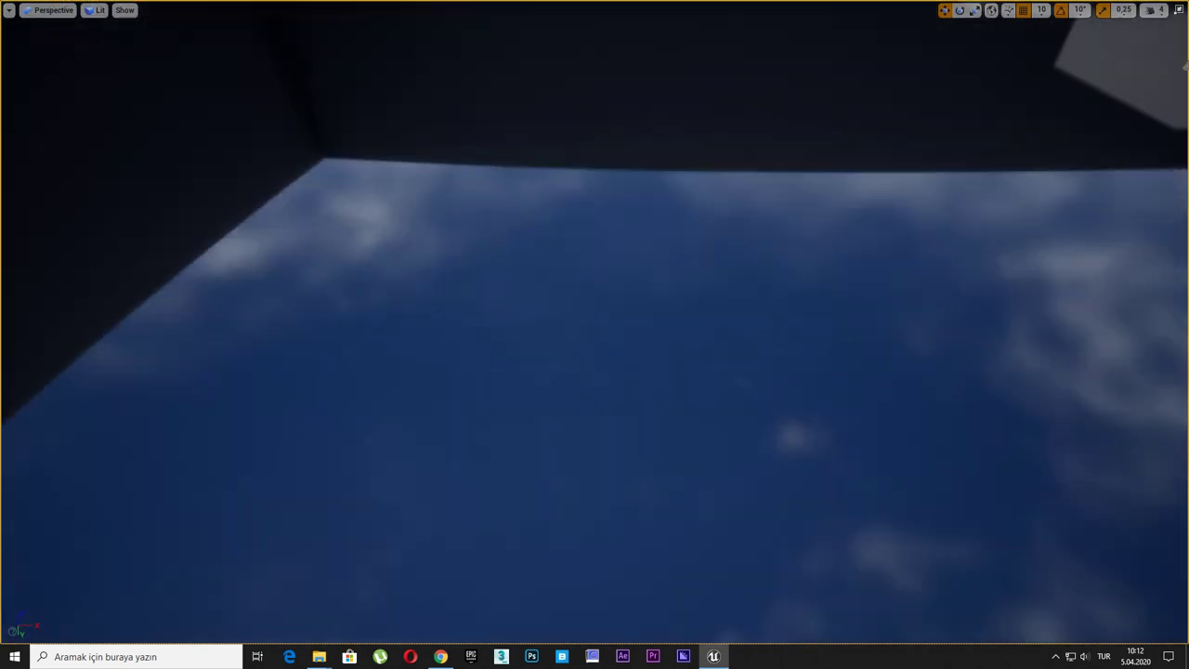
key(F11)
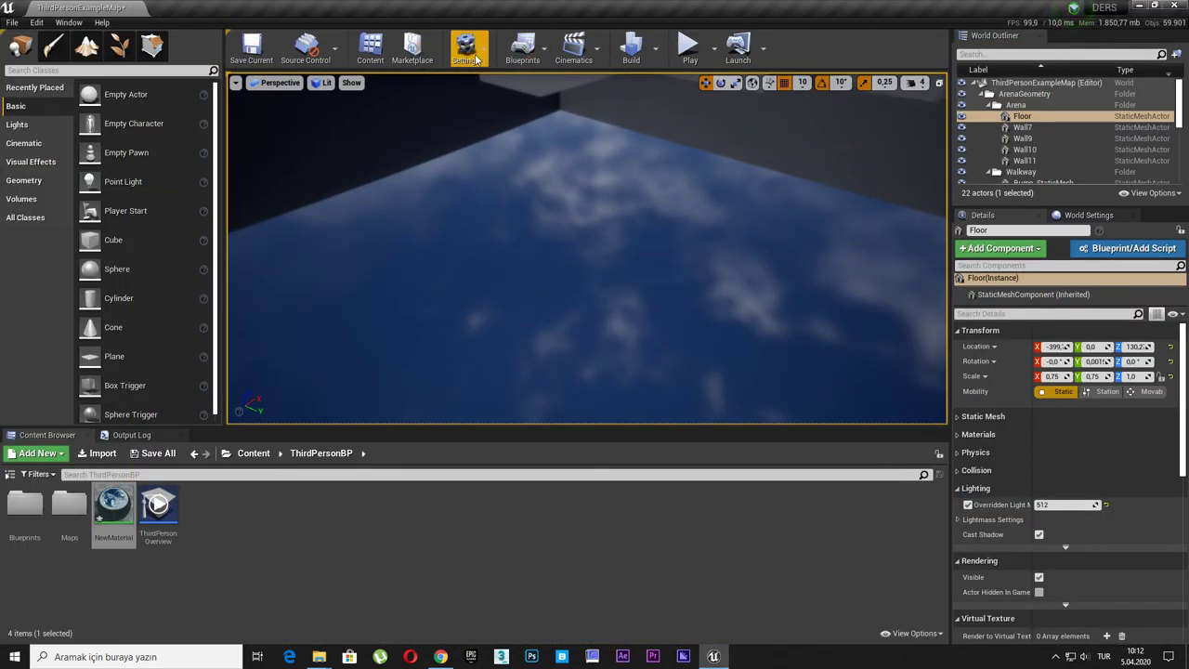
Step: Set Reflection Capture Resolution to 128 in Project Settings, found by searching 'refl'
click(465, 51)
click(484, 103)
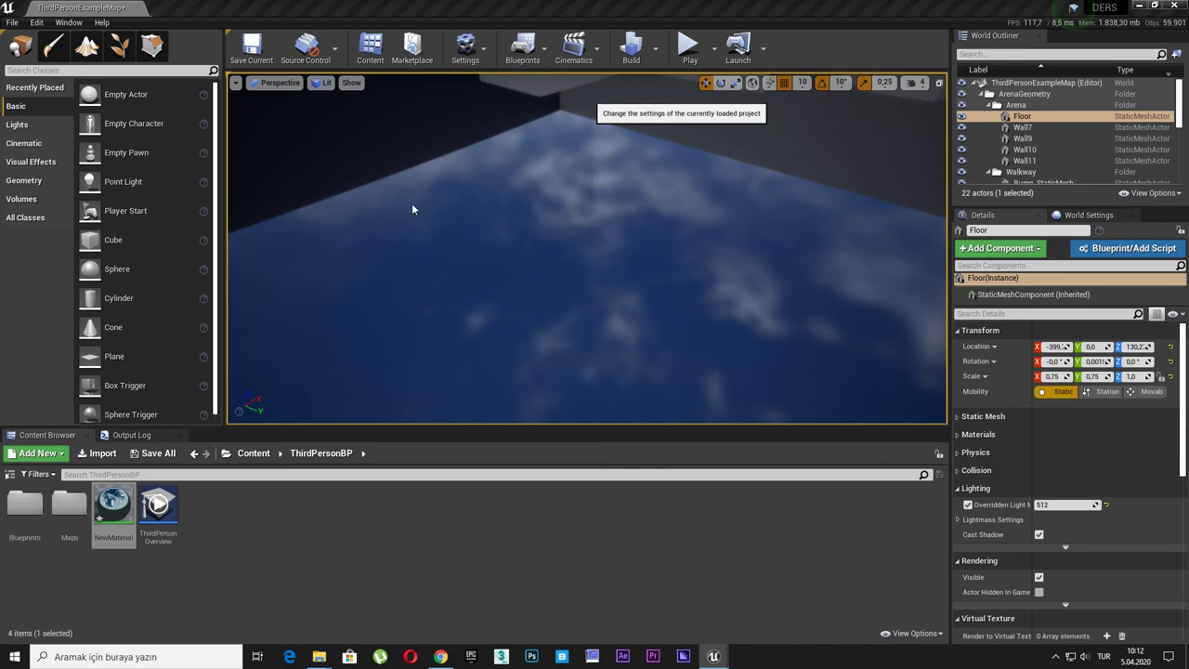
text(ref)
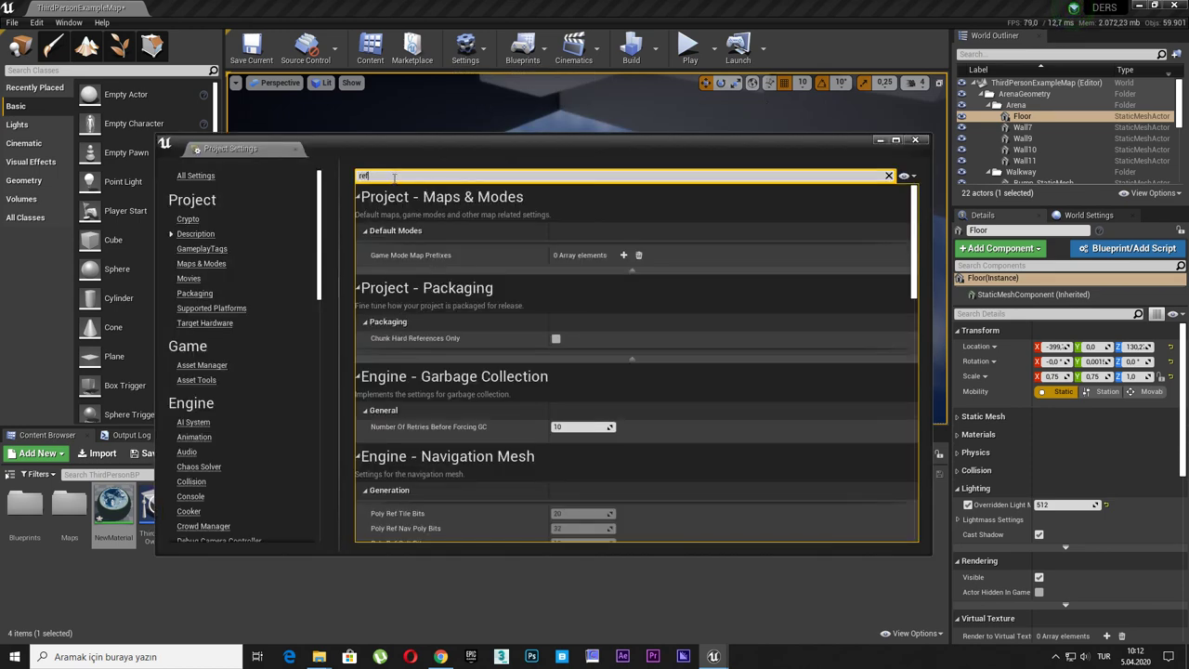
text(l)
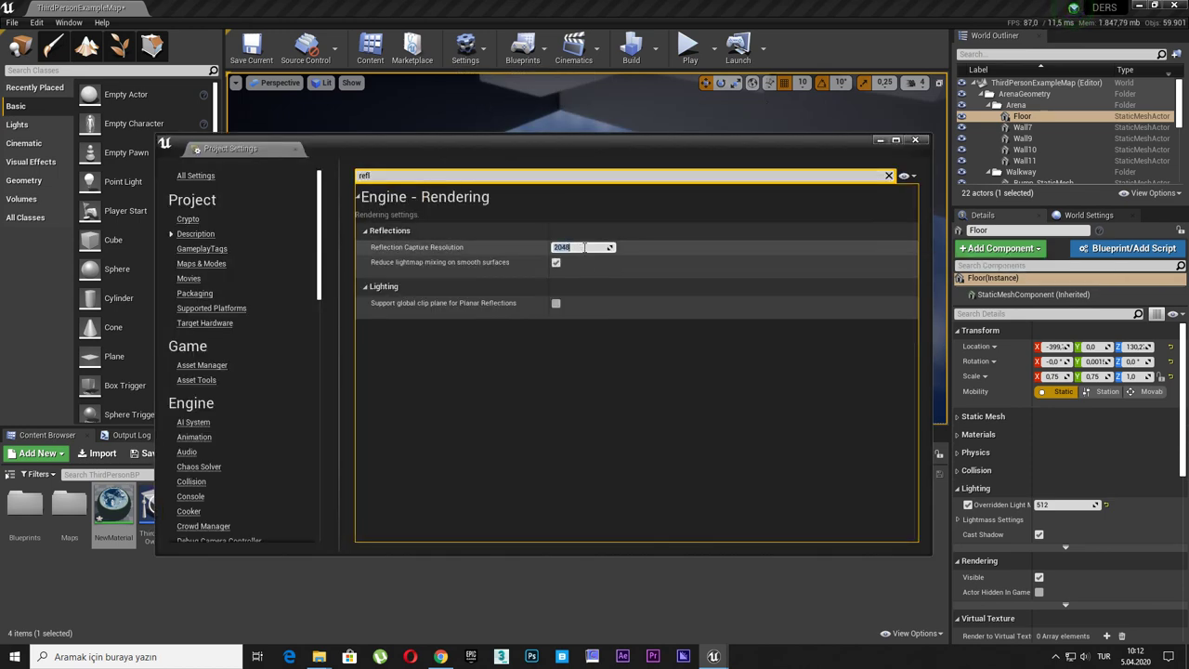
text(128)
key(Return)
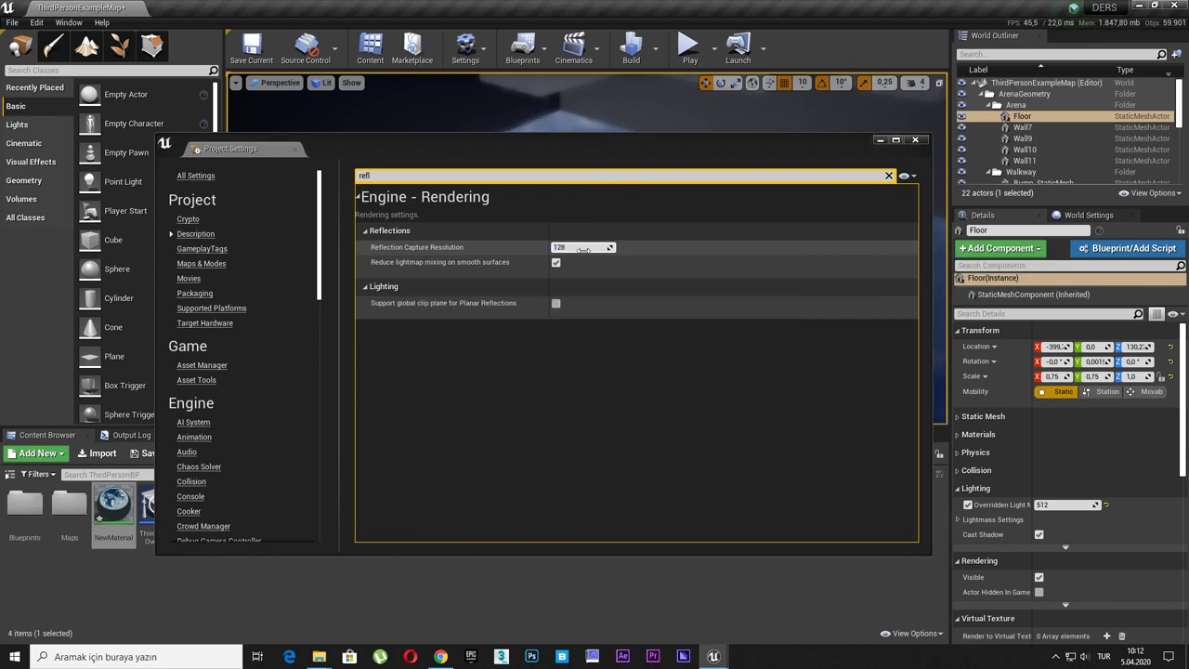
Step: Rebuild the reflection captures and inspect the mirrored floor, character and stairs full-screen
click(657, 60)
click(750, 173)
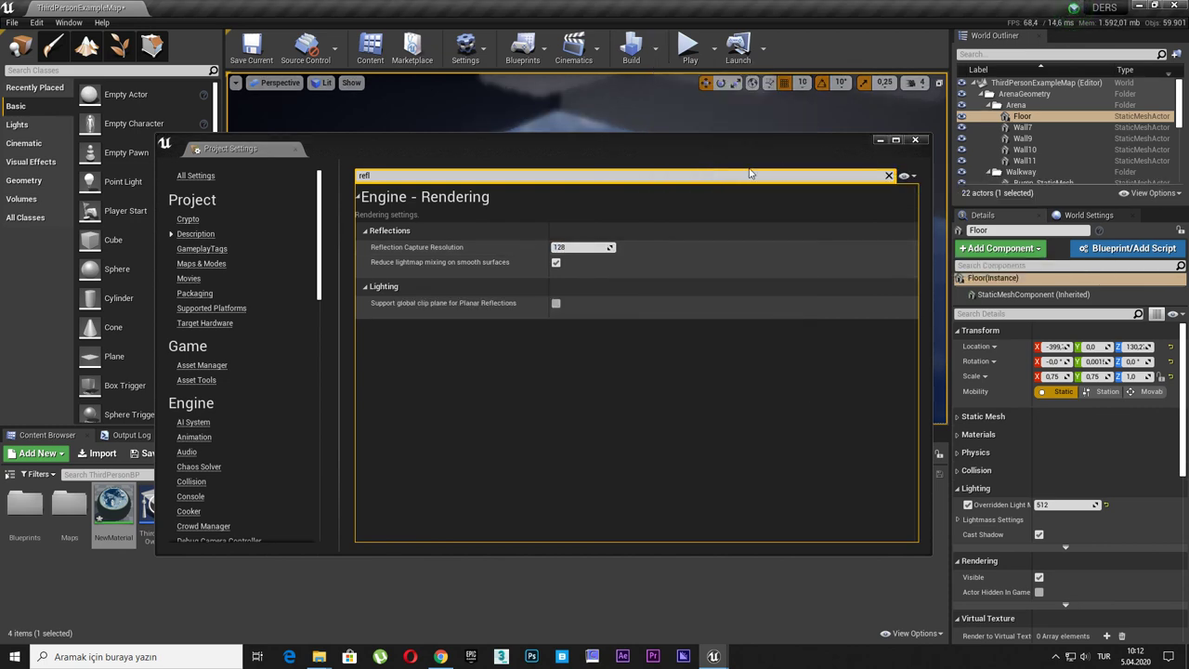
click(881, 140)
key(F11)
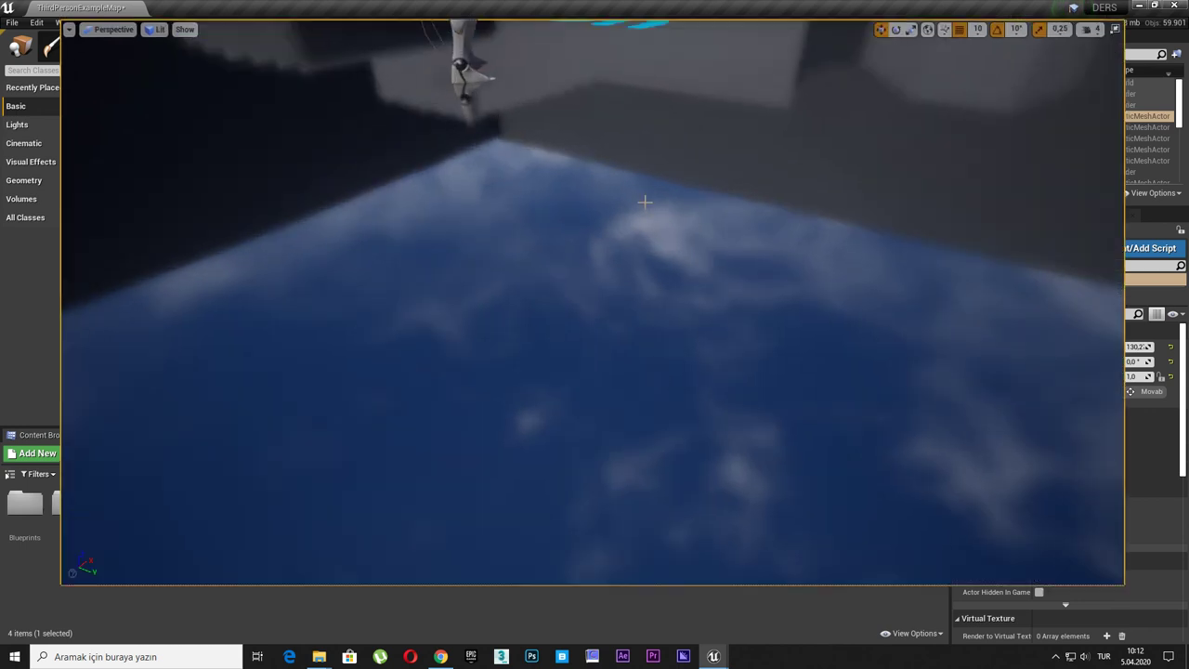
right_drag(595, 334, 836, 316)
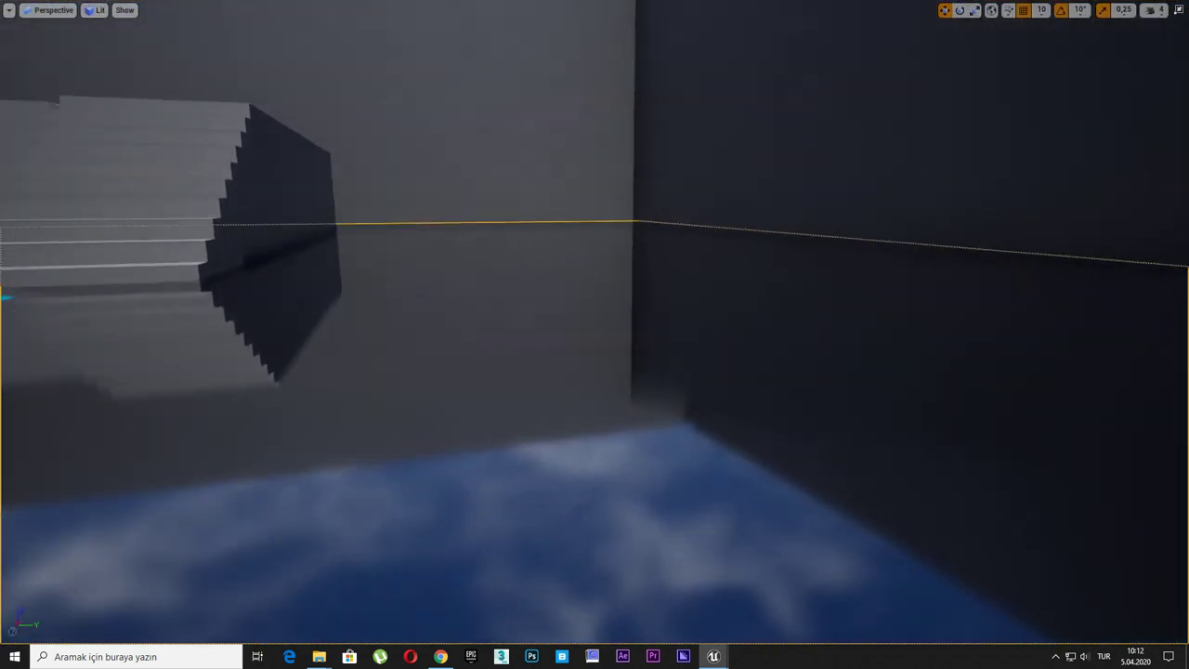
right_drag(595, 335, 595, 334)
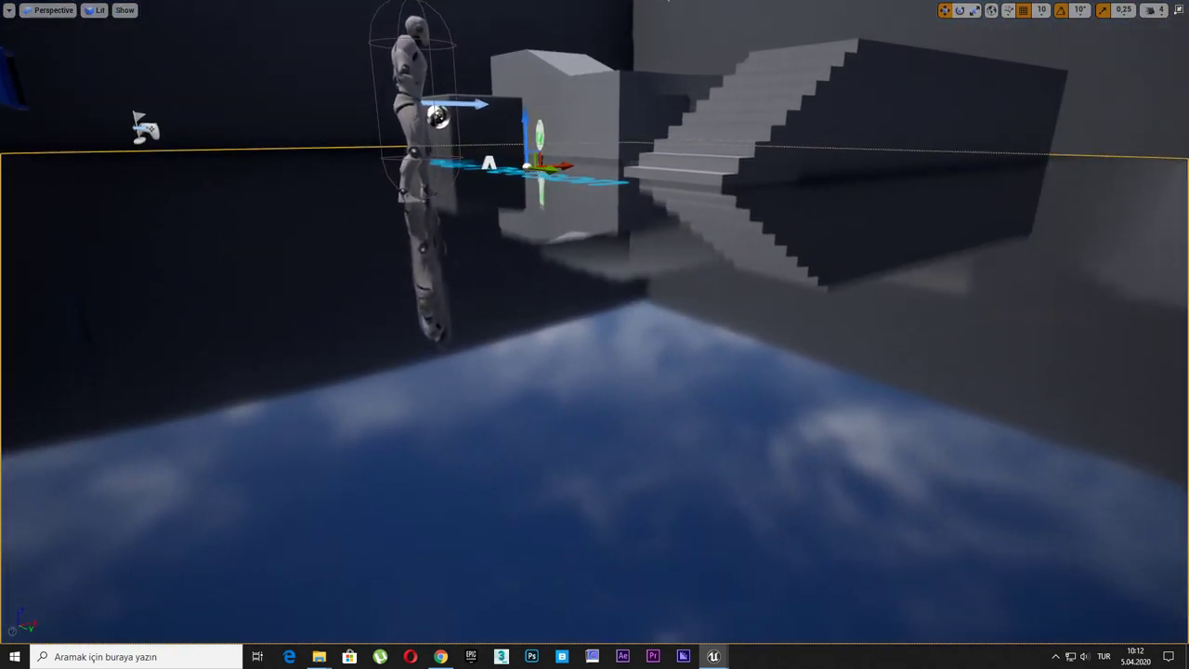
right_drag(595, 334, 631, 198)
key(F11)
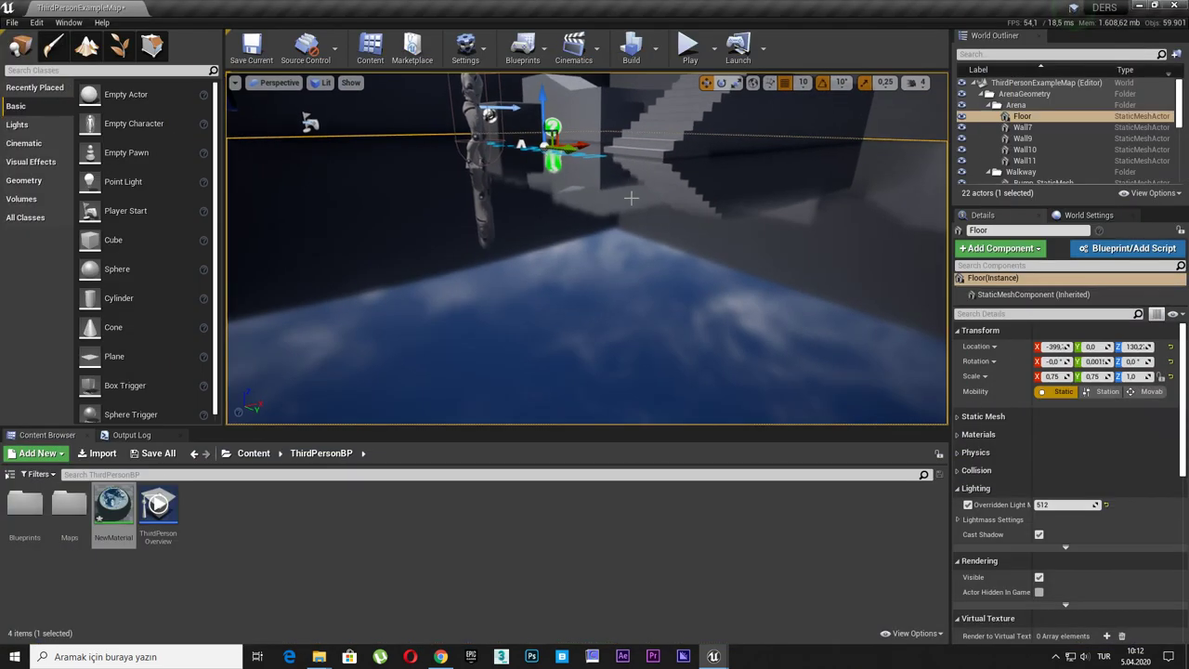